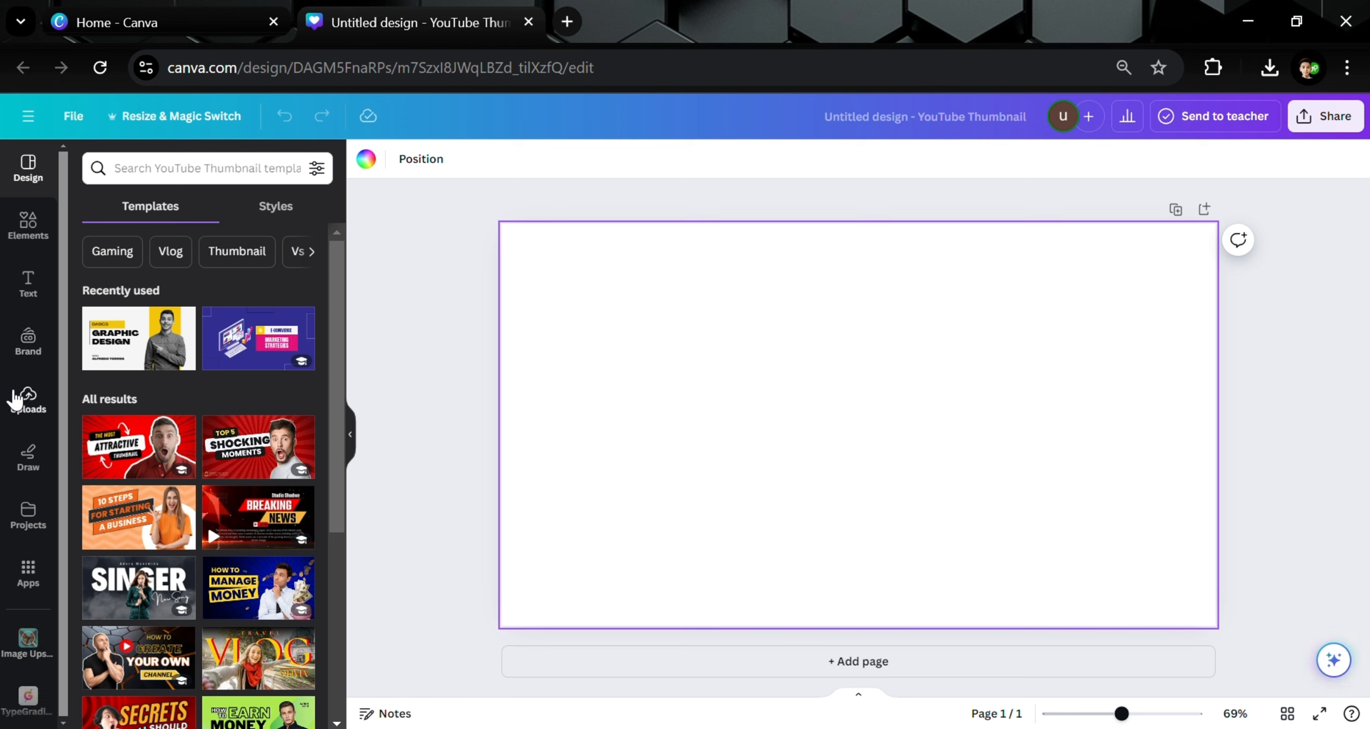
Step: Search the elements for beach photos and insert the one with palm trees, umbrellas and wooden loungers
left_click(25, 247)
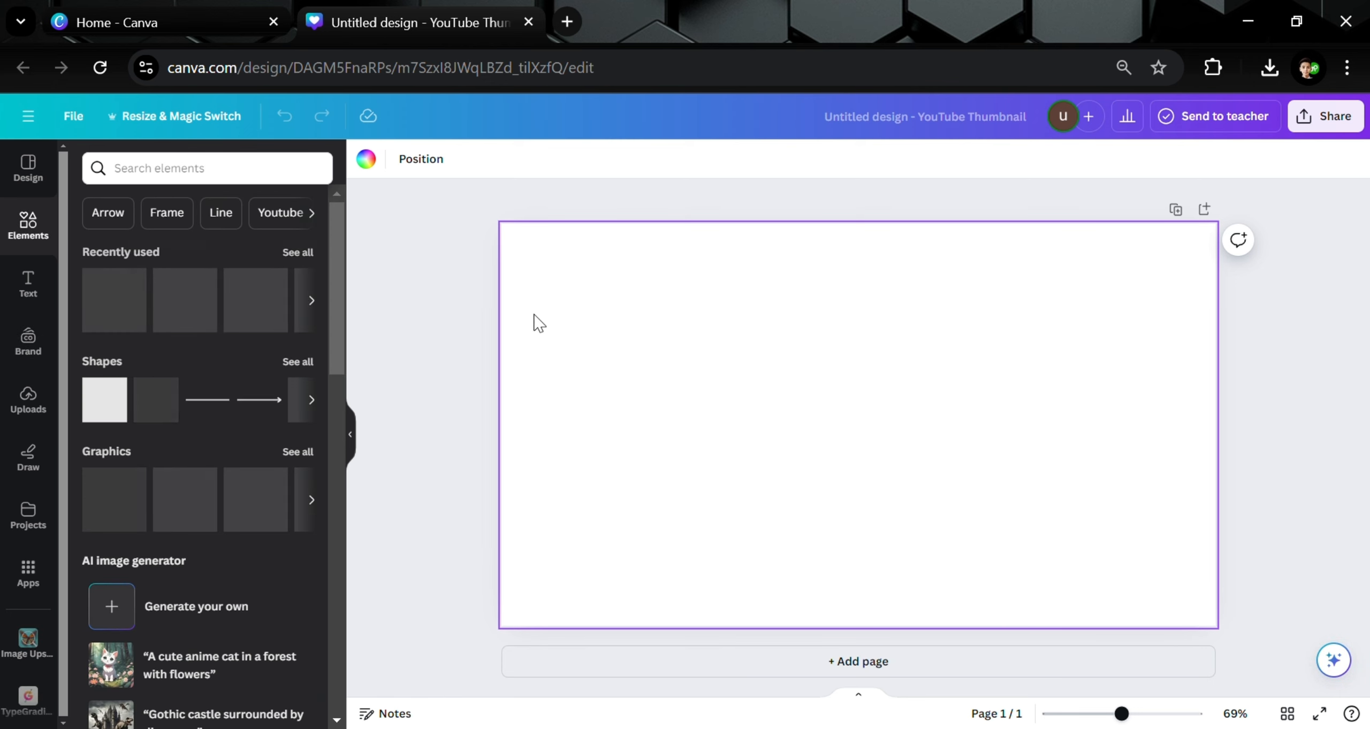
left_click(200, 172)
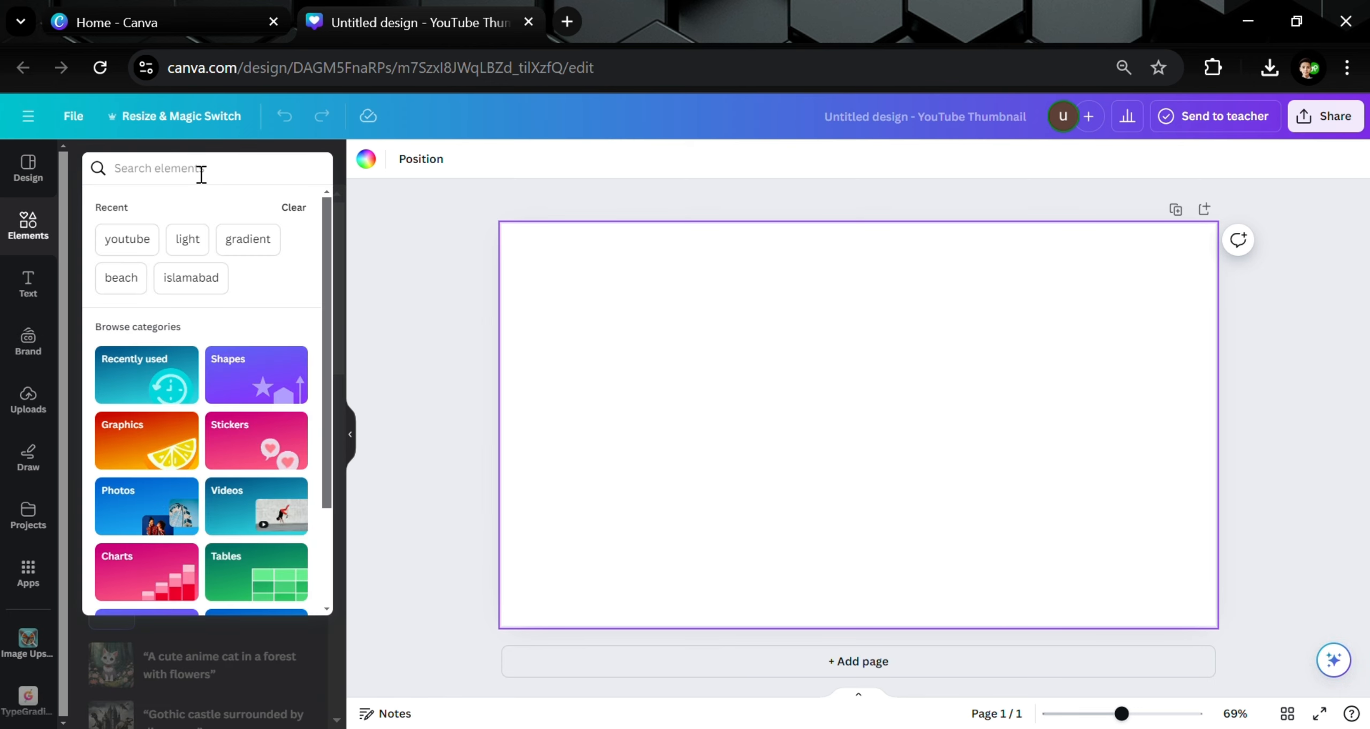
type("Beach")
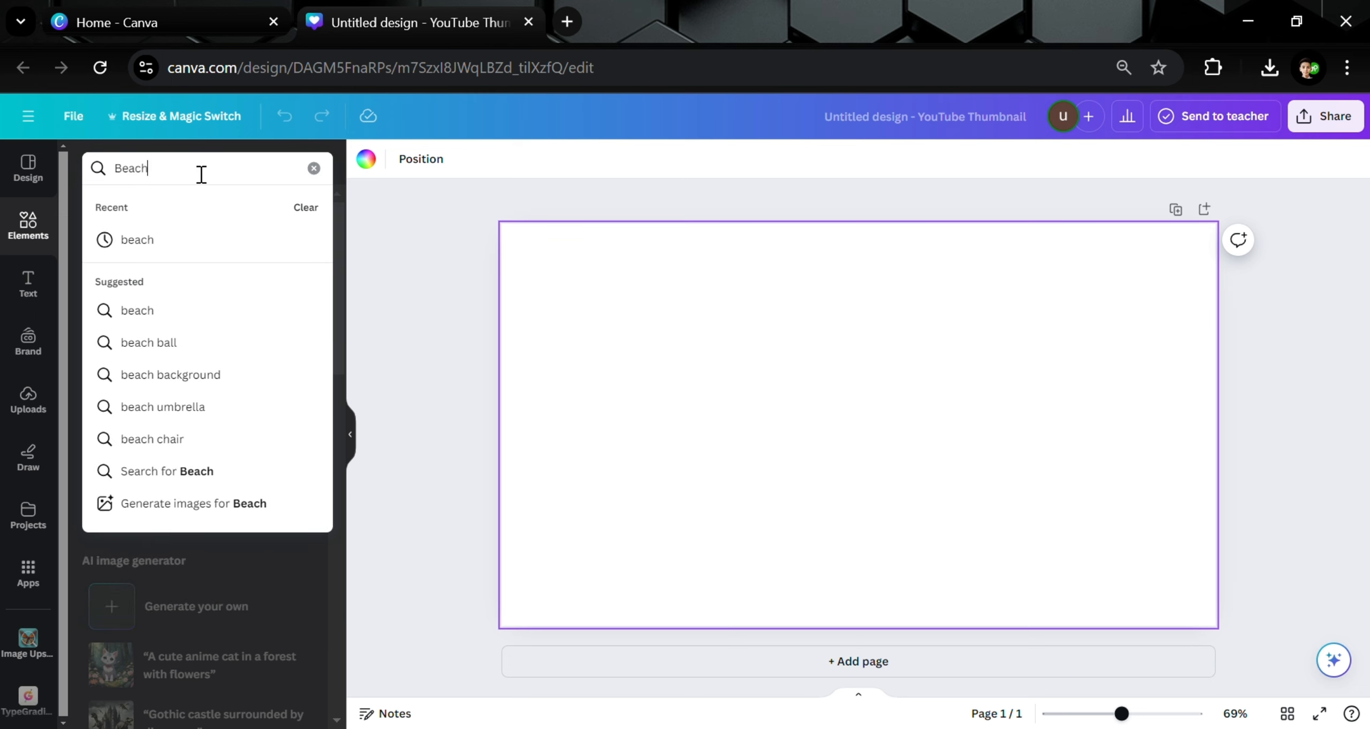
left_click(182, 250)
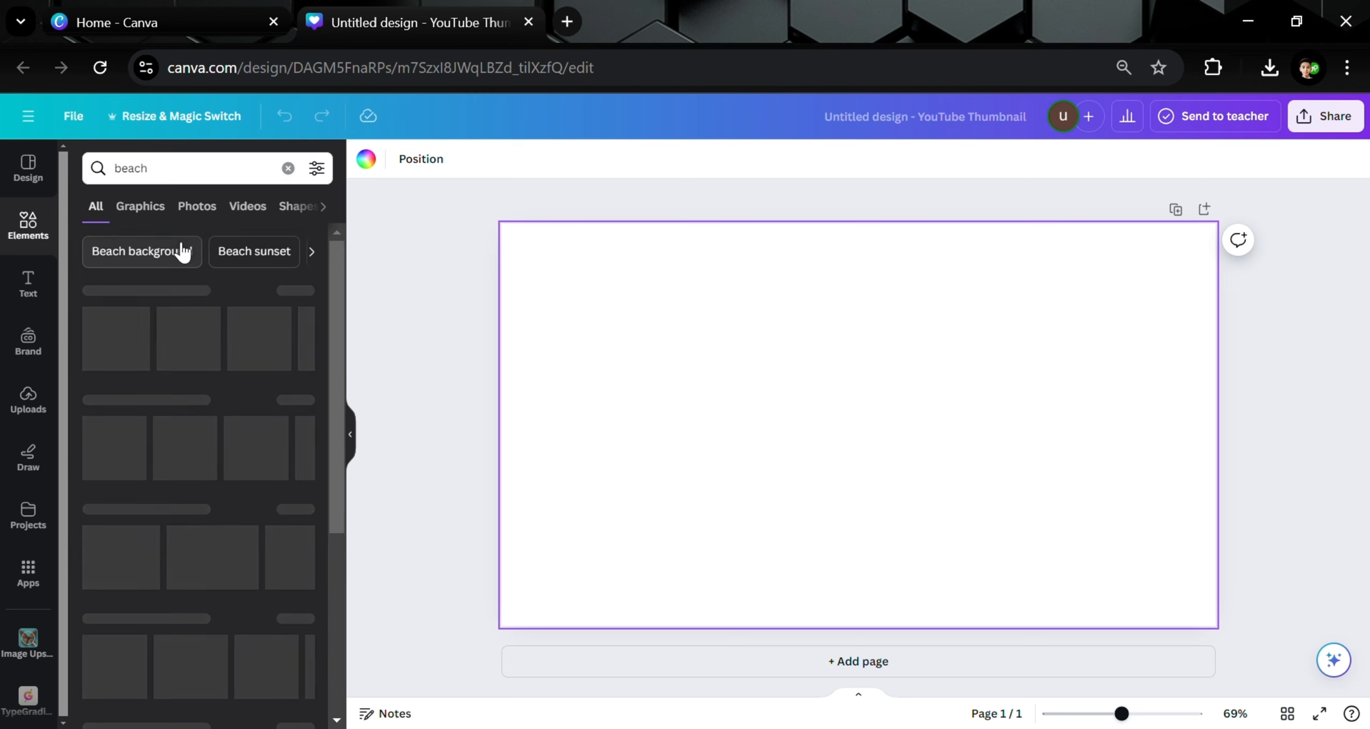
left_click(202, 214)
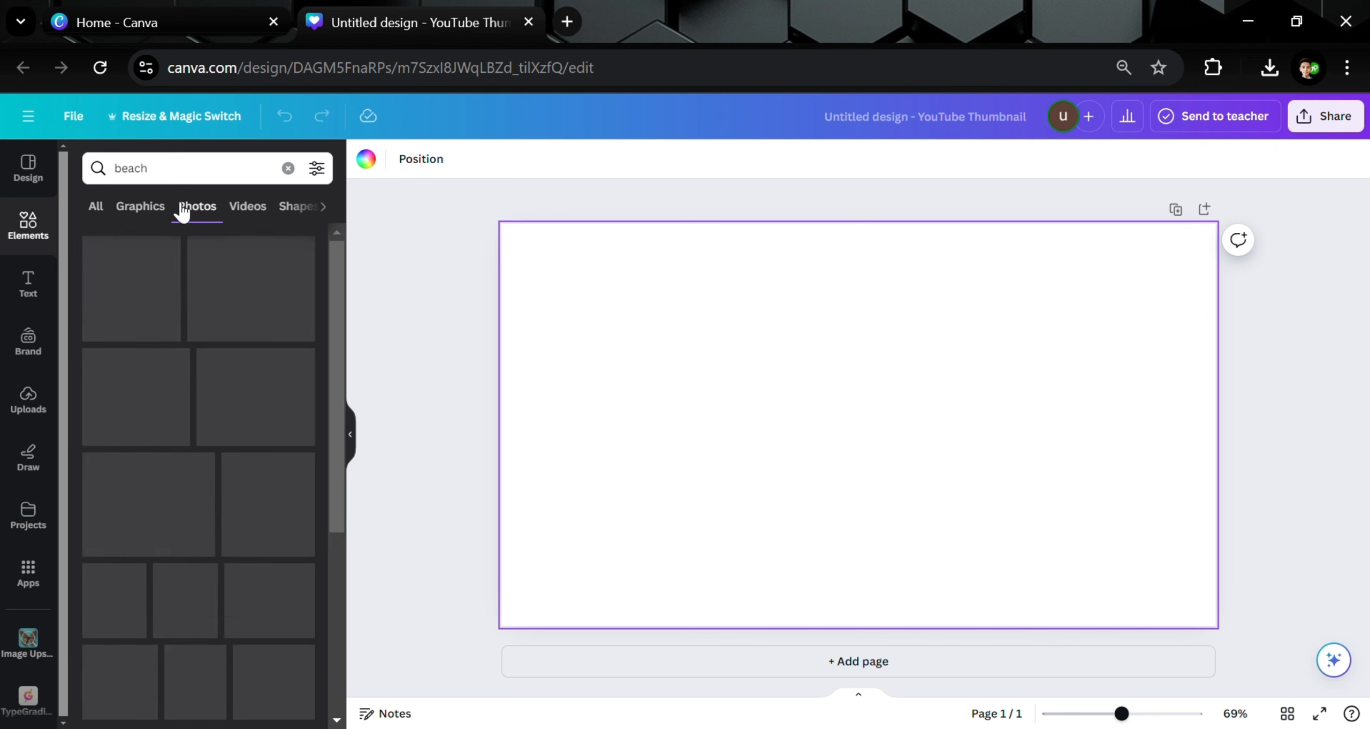
scroll(115, 404, "down", 1)
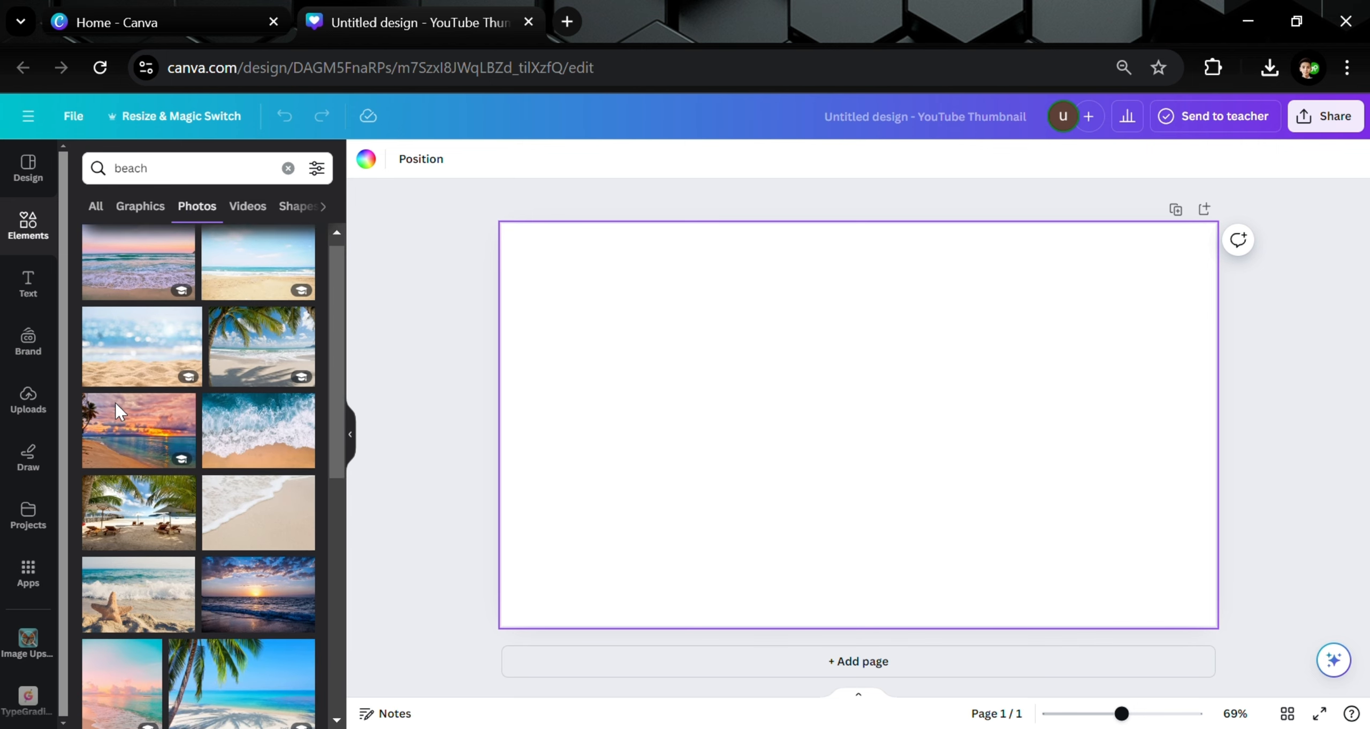
left_click(143, 501)
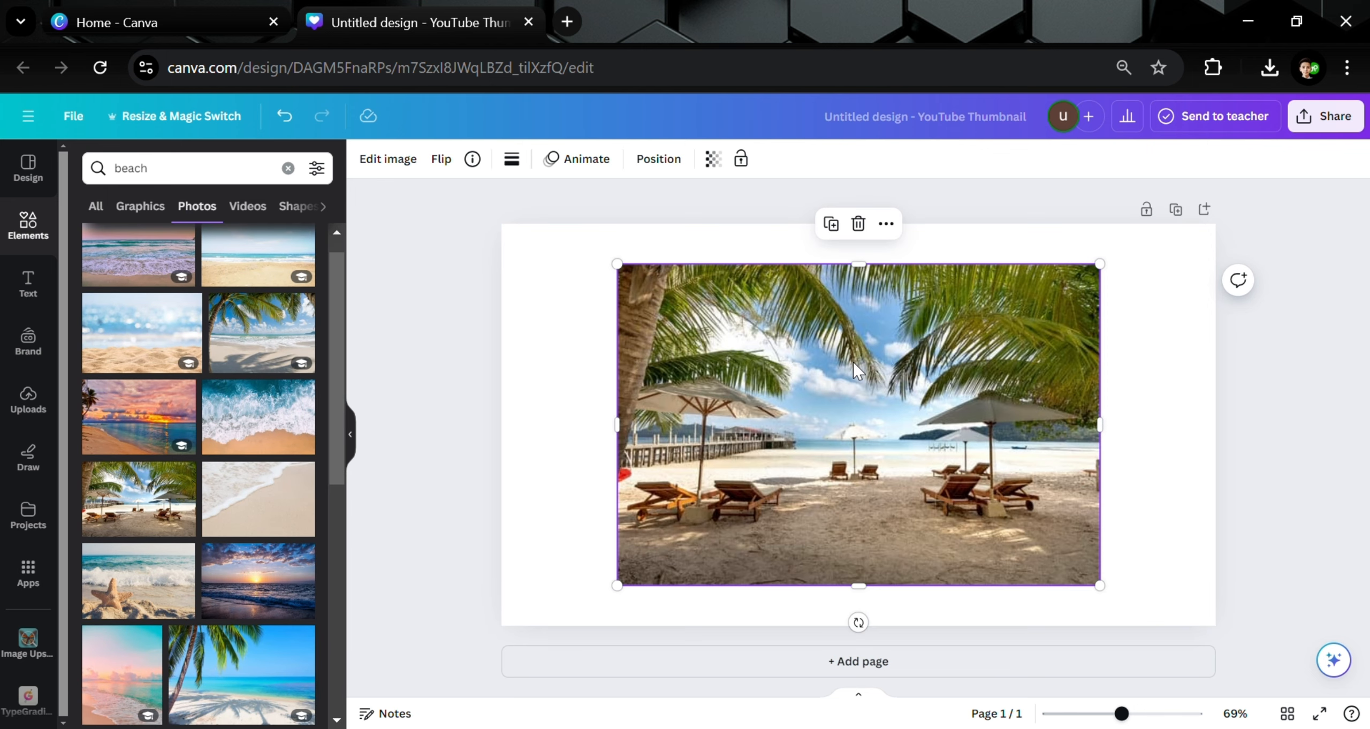
Step: Set the beach photo as the page background
right_click(856, 370)
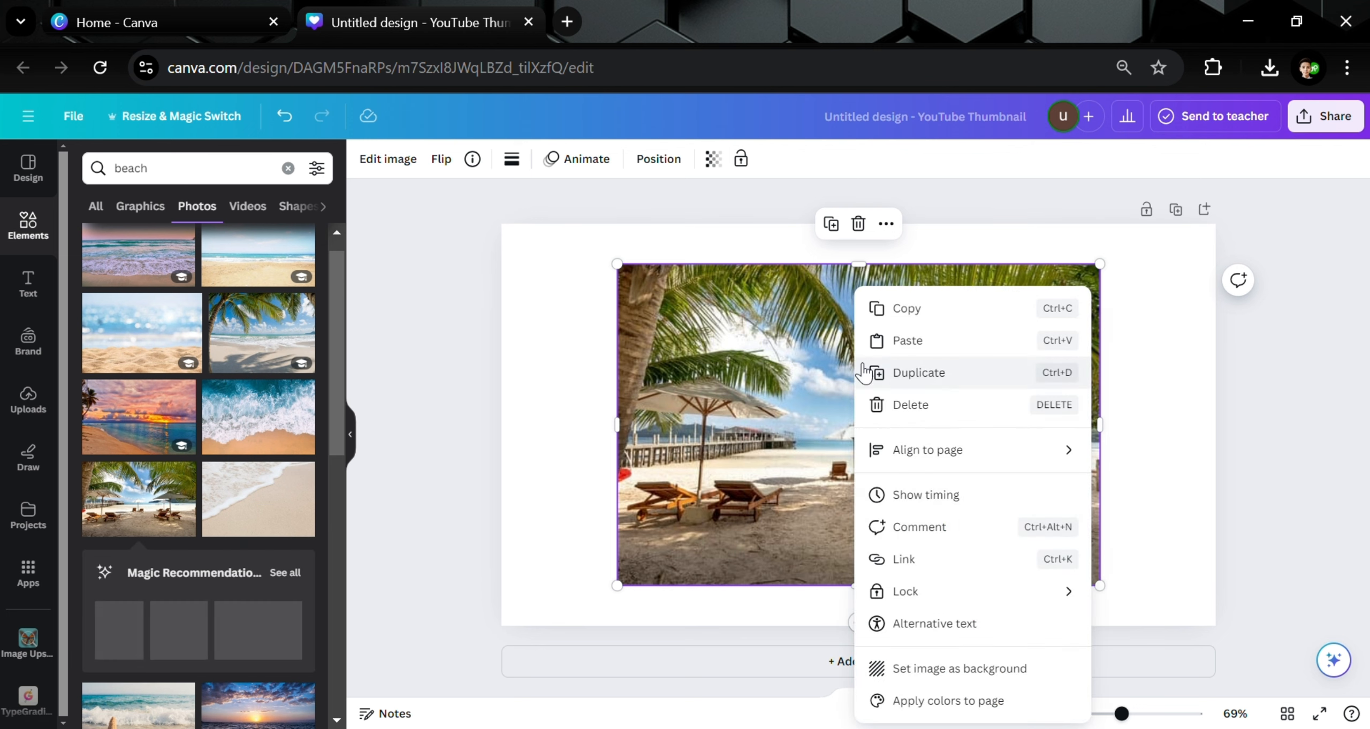
left_click(926, 666)
left_click(885, 479)
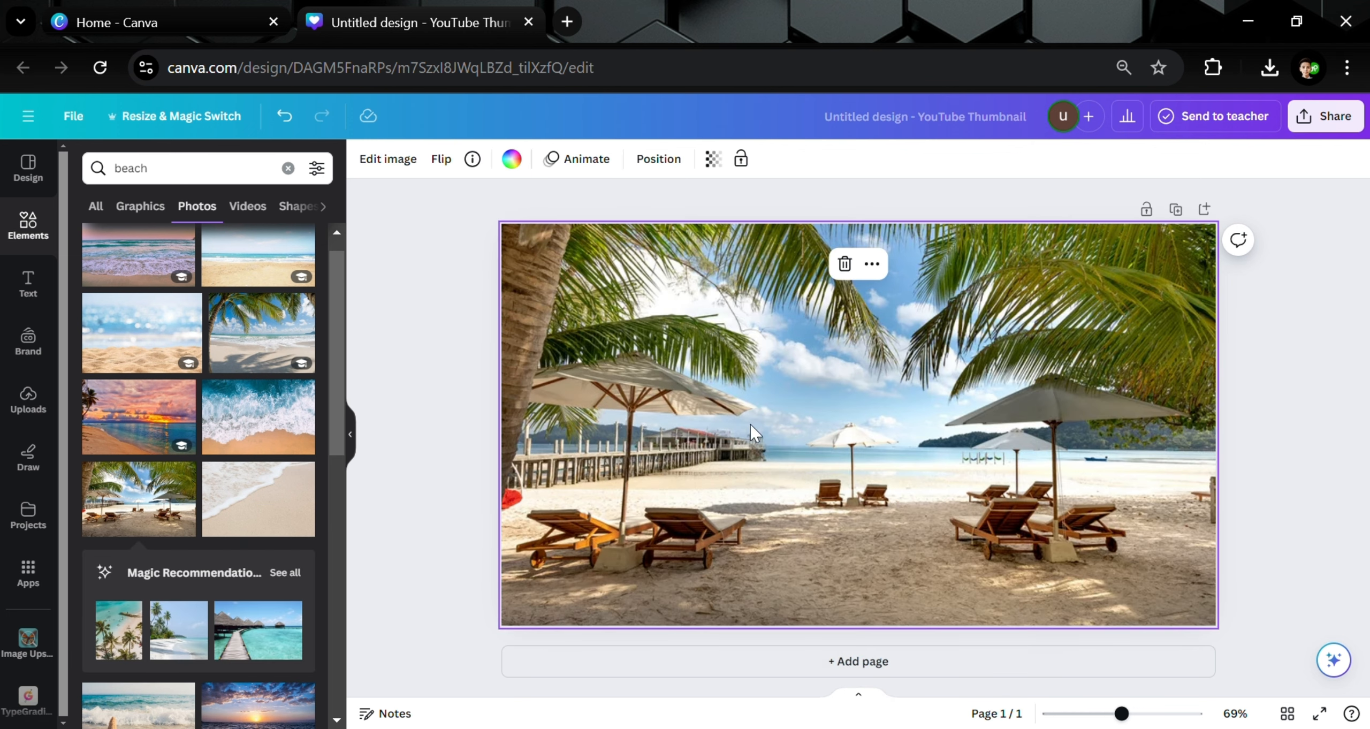
Step: Search the photos for gradient, insert the orange-to-yellow gradient and enlarge it to cover the whole page
left_click(233, 170)
double_click(232, 174)
type("Gra")
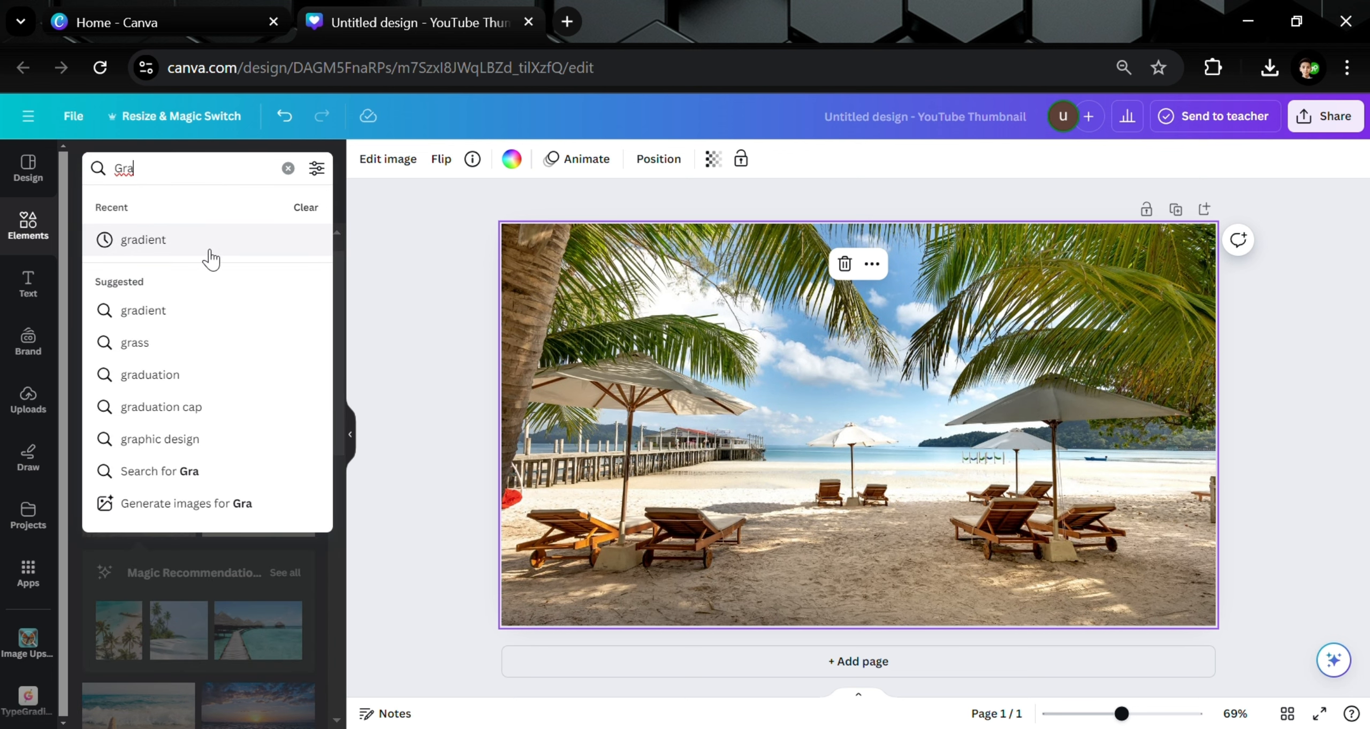
left_click(209, 244)
left_click(276, 471)
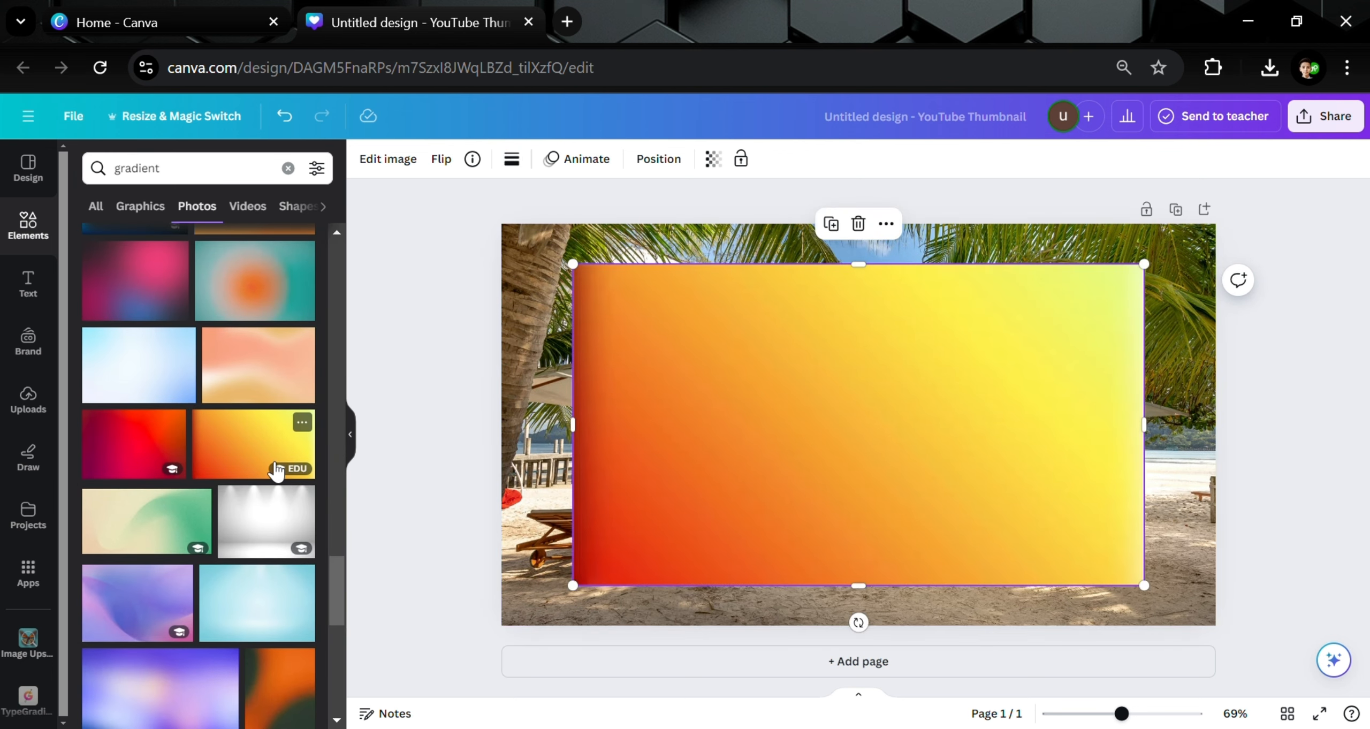
left_click_drag(862, 443, 807, 403)
left_click_drag(1087, 561, 1229, 641)
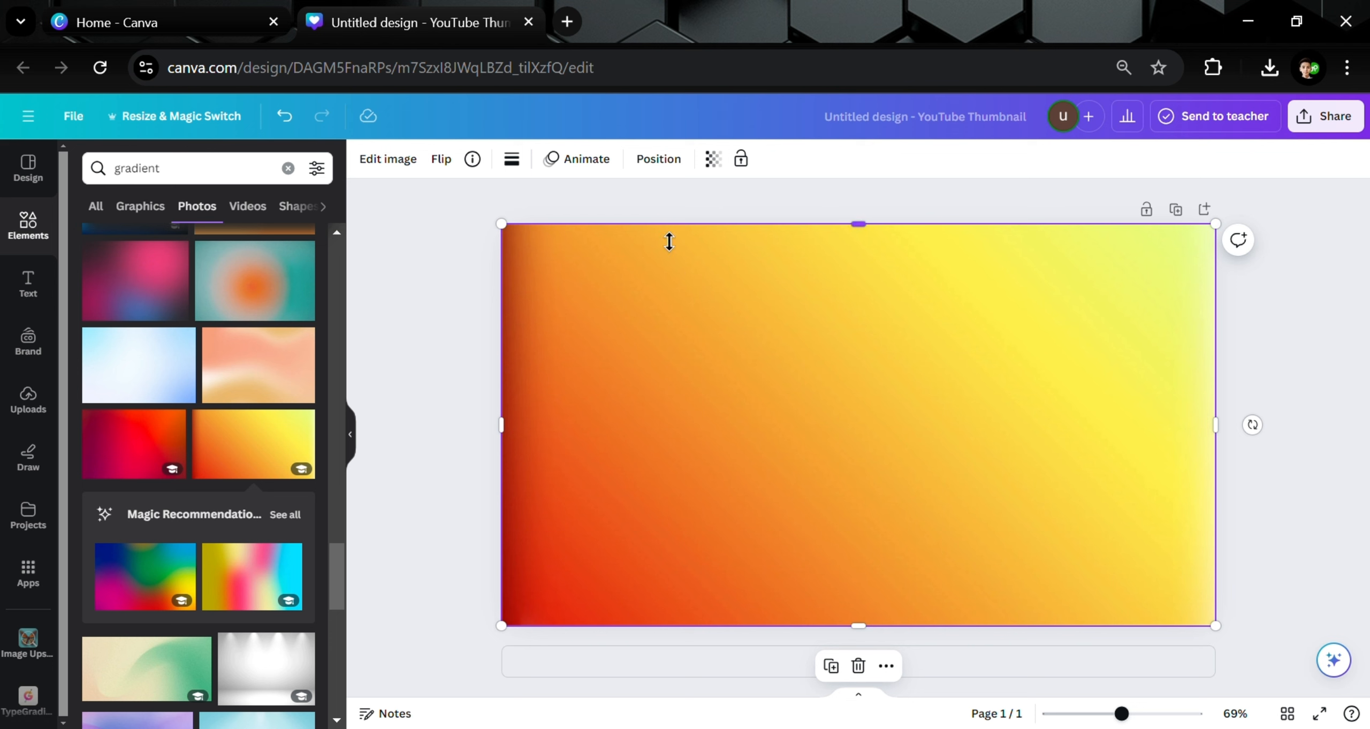
Step: Set the gradient overlay's transparency to 50
left_click(713, 159)
left_click_drag(666, 234, 627, 240)
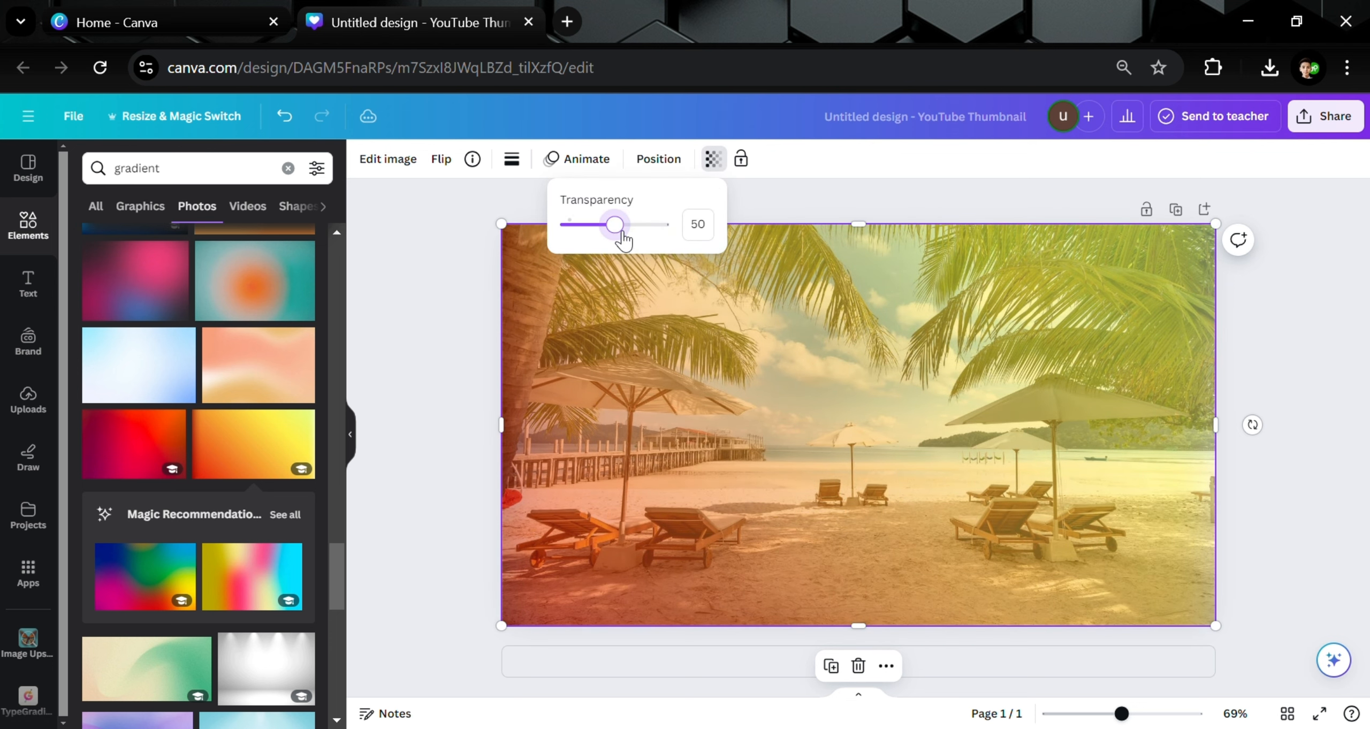
left_click(451, 336)
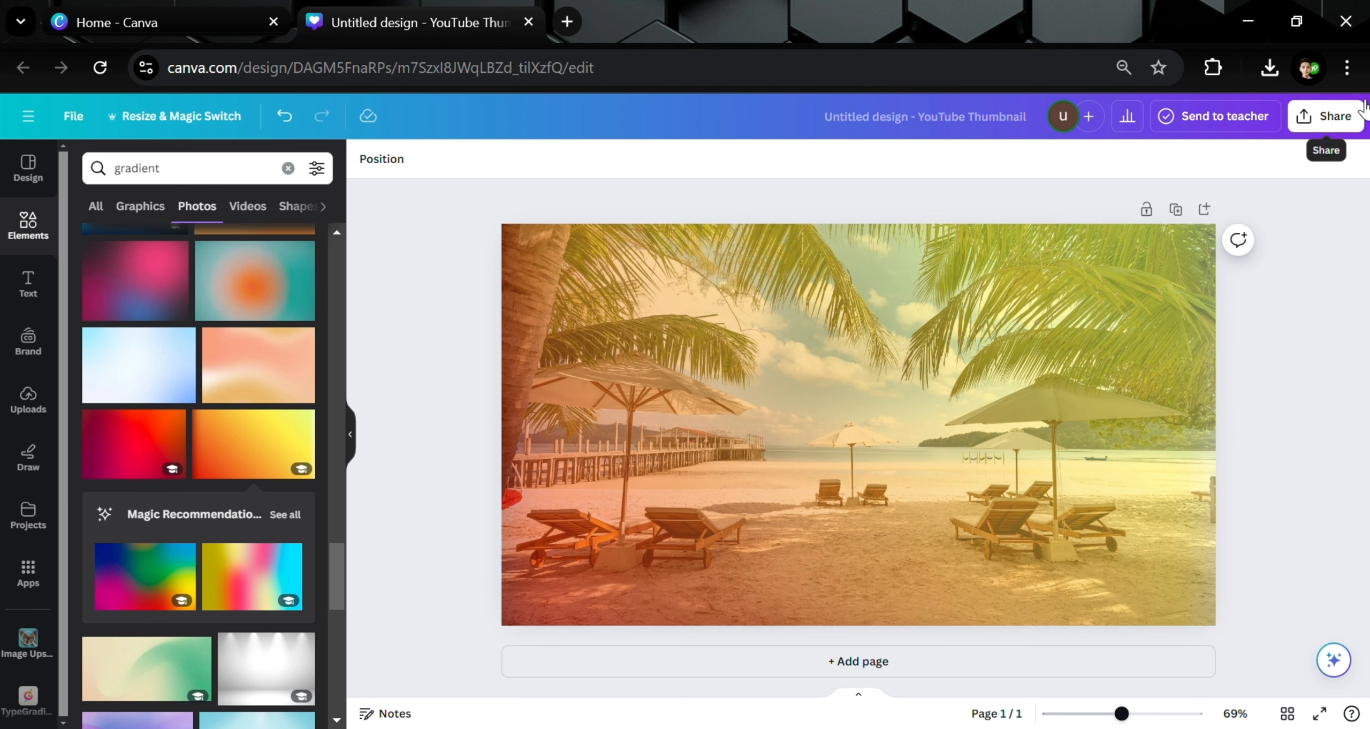
Step: Download the blended beach design as a PNG at size 1
left_click(1325, 116)
left_click(1070, 545)
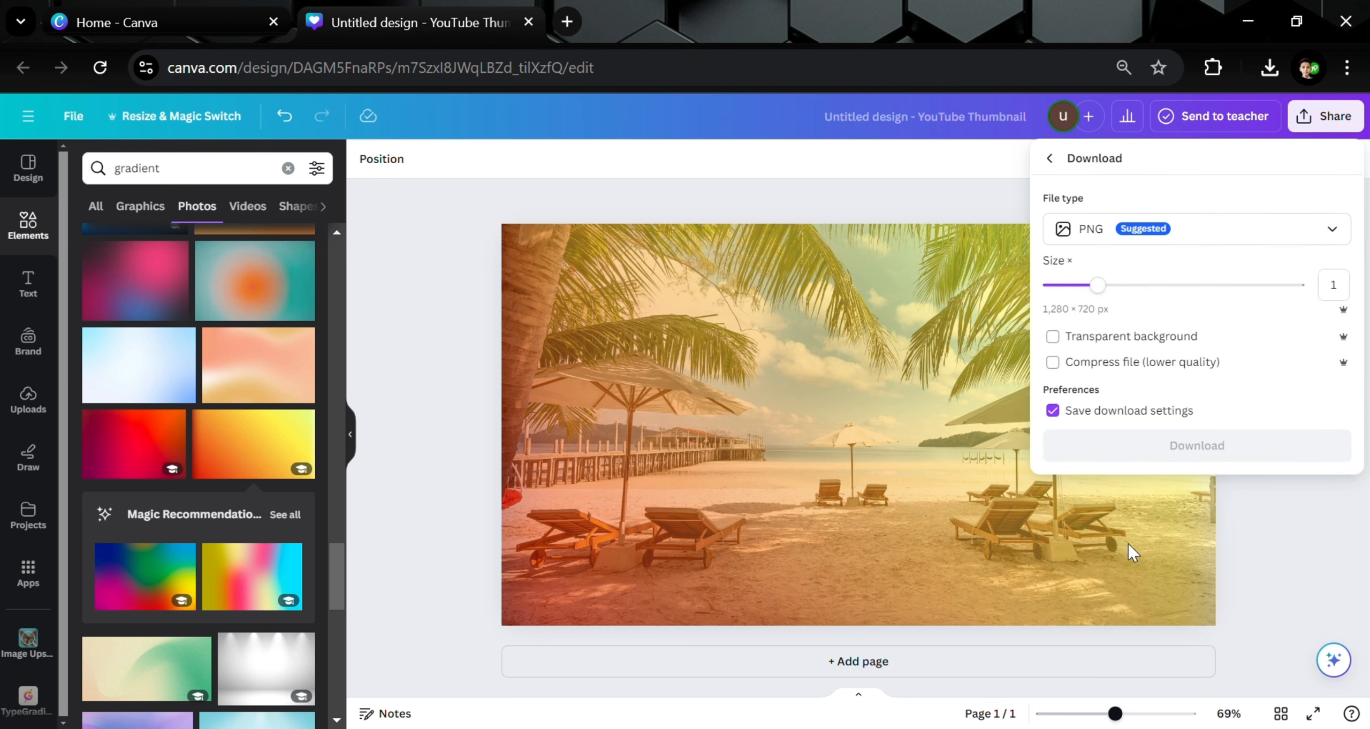
left_click(1145, 463)
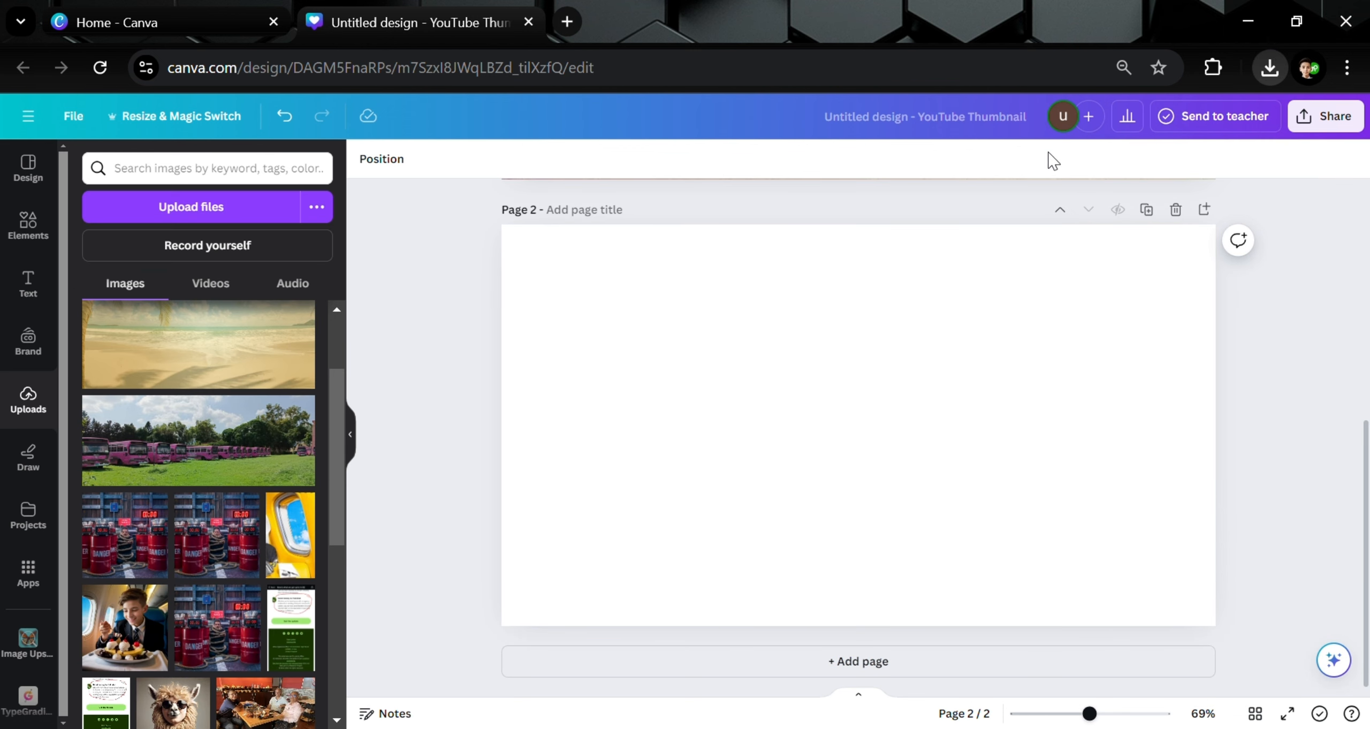
Step: Upload the downloaded beach image and set it as the background of page 2
left_click_drag(1048, 152, 164, 361)
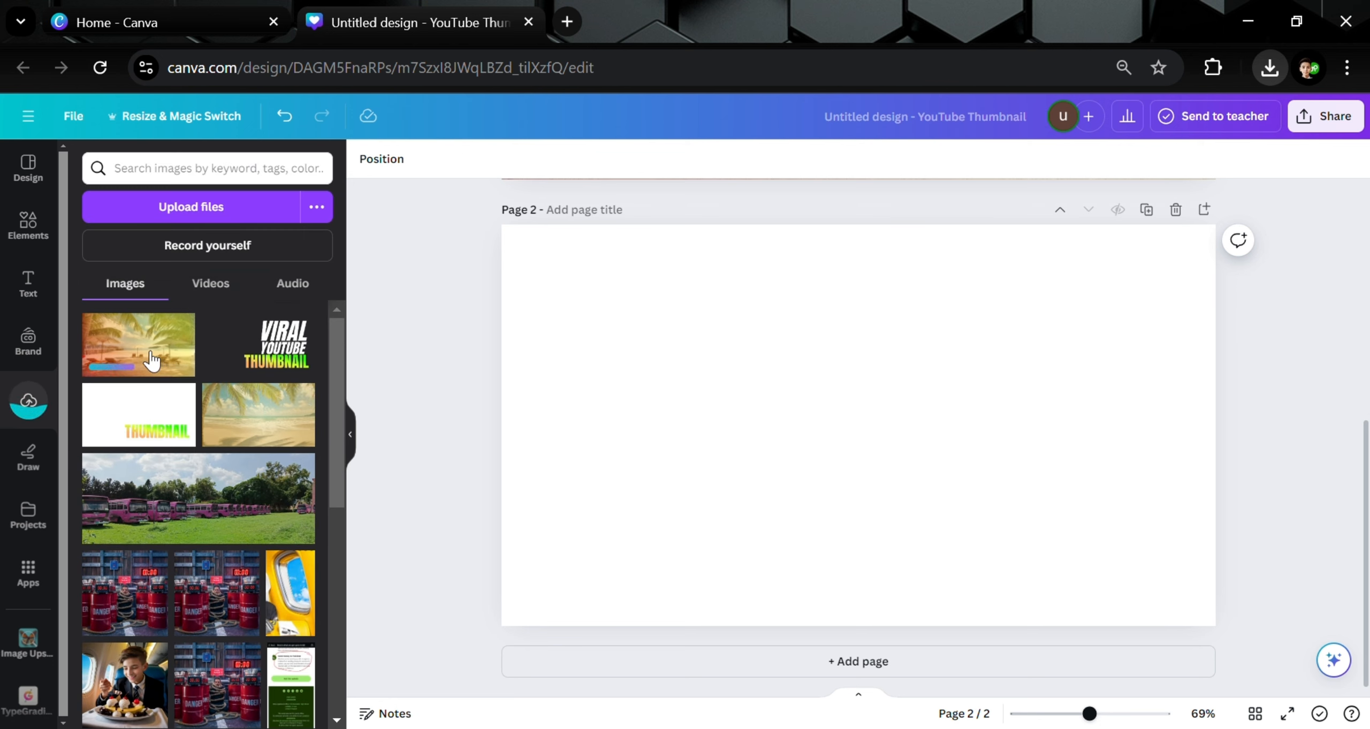
left_click(152, 360)
right_click(719, 444)
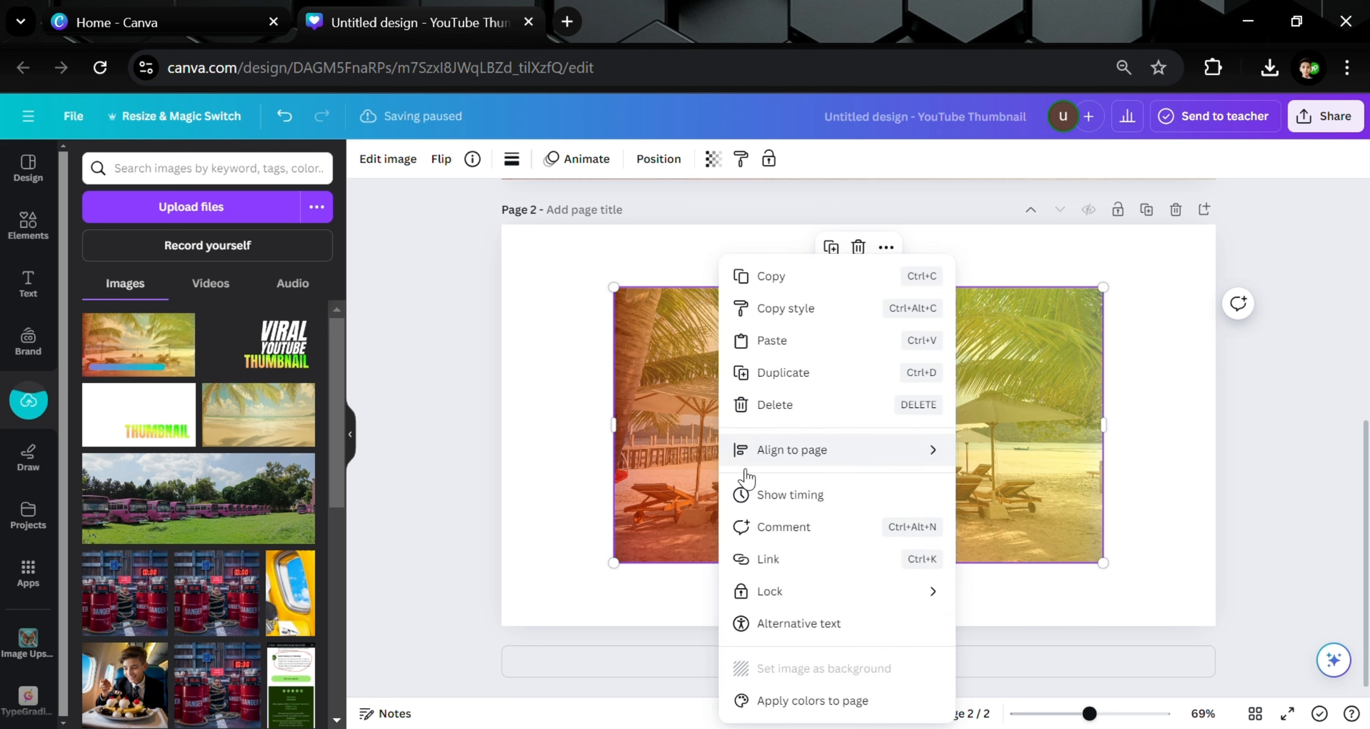
right_click(579, 535)
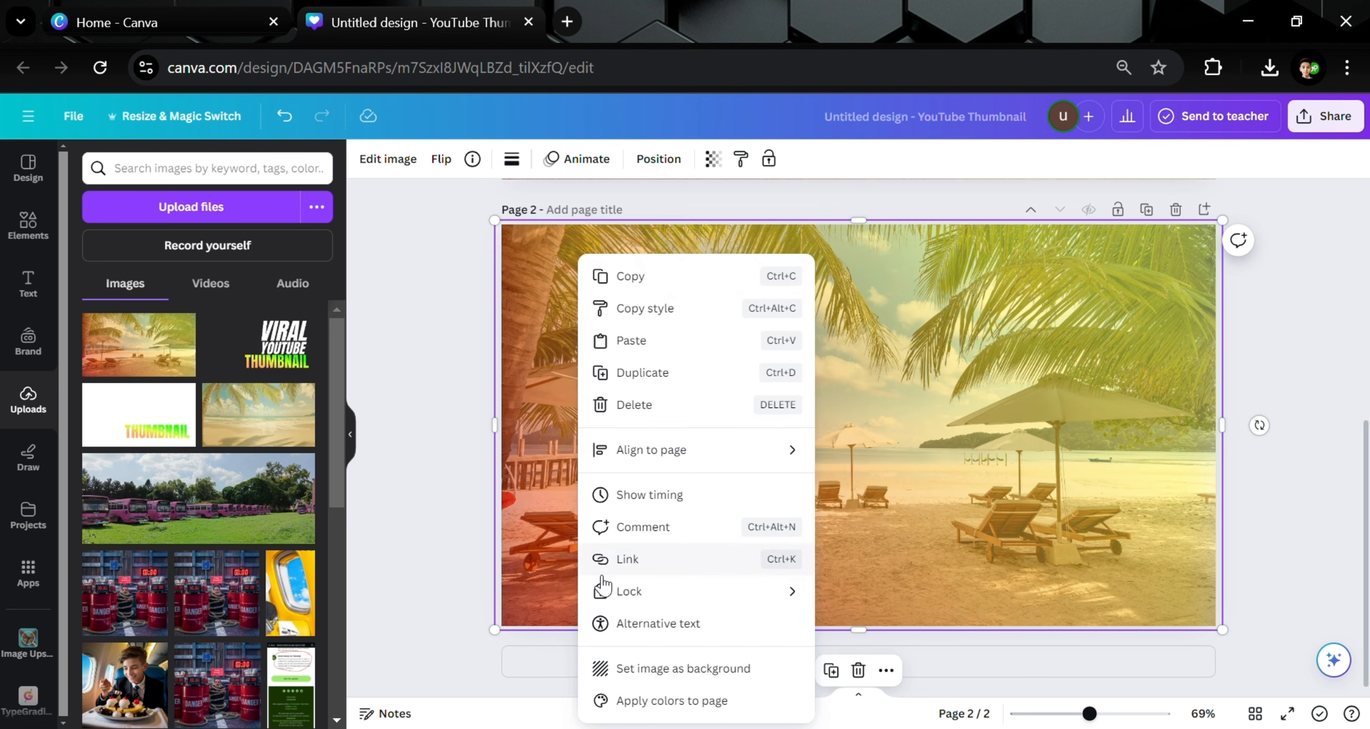
left_click(696, 669)
left_click(669, 508)
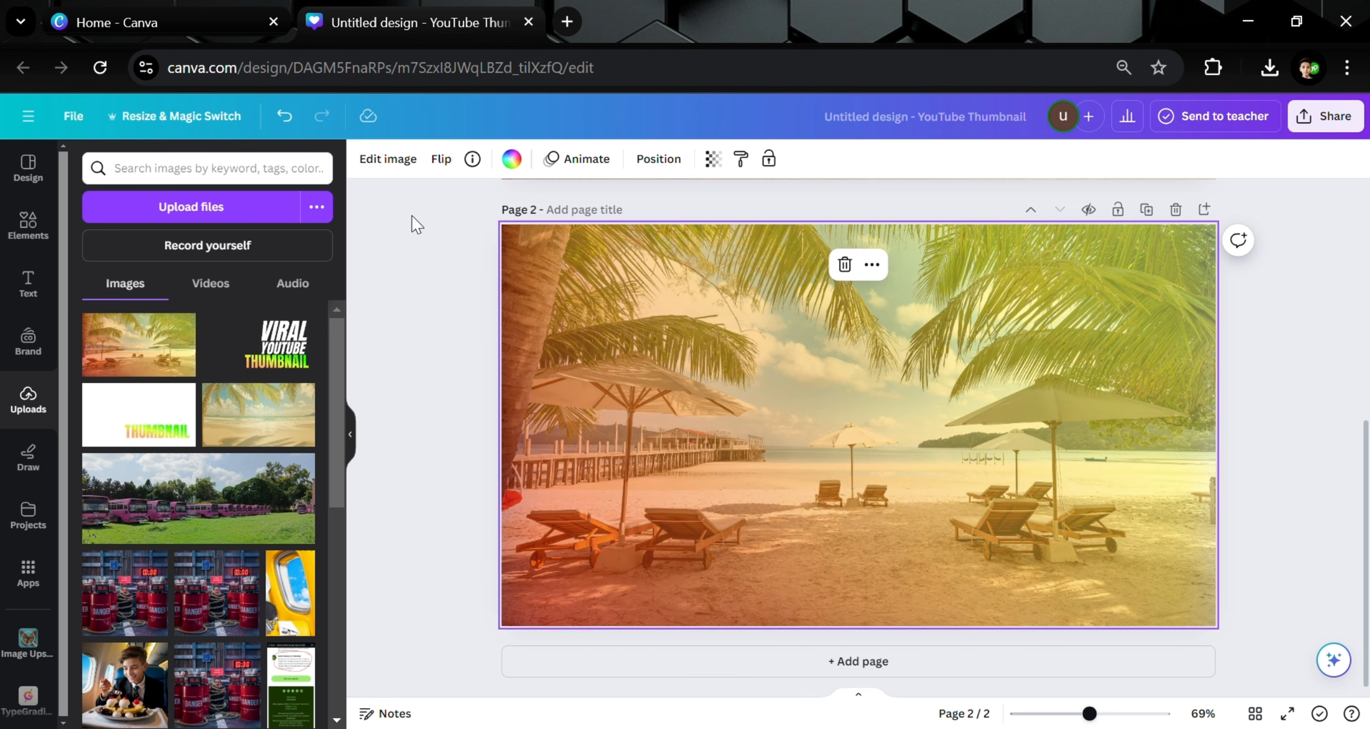
Step: Adjust the page 2 background image, setting its saturation to 57 and contrast to 36
left_click(393, 166)
left_click(241, 172)
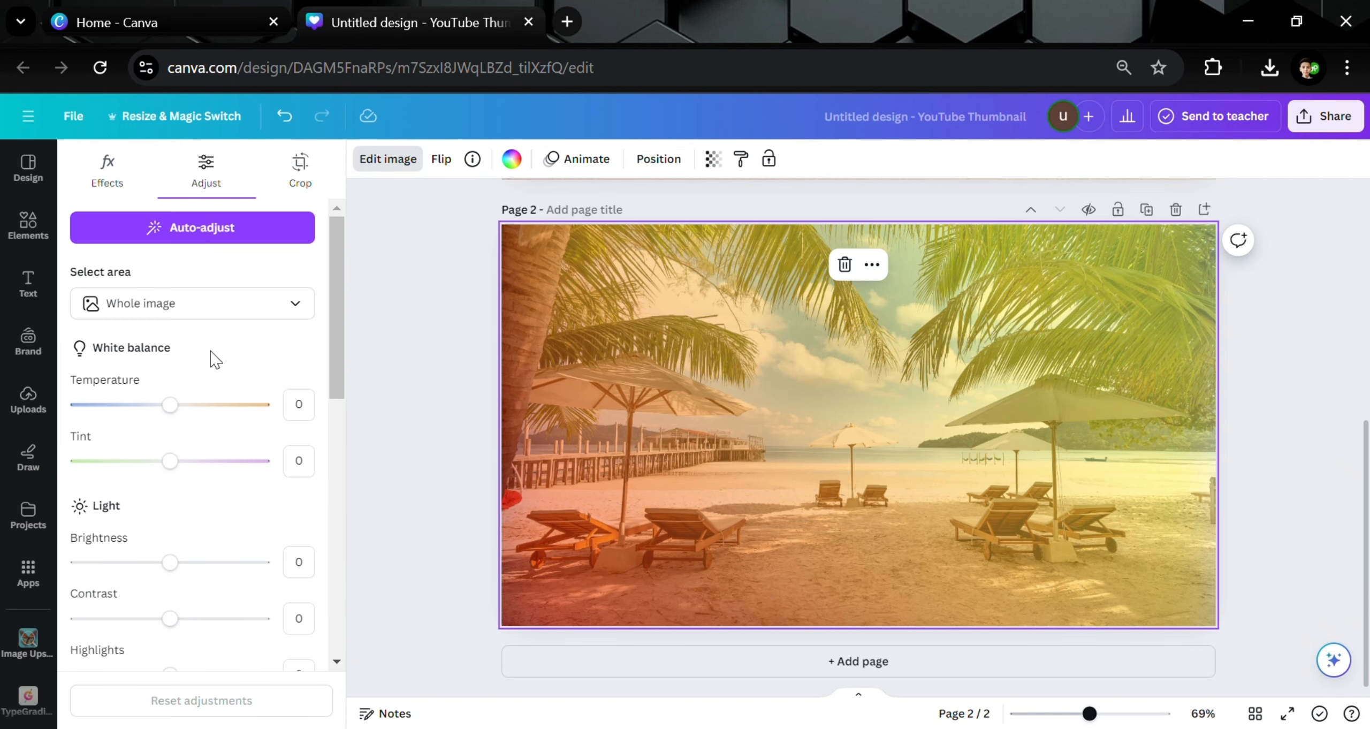
scroll(215, 358, "down", 7)
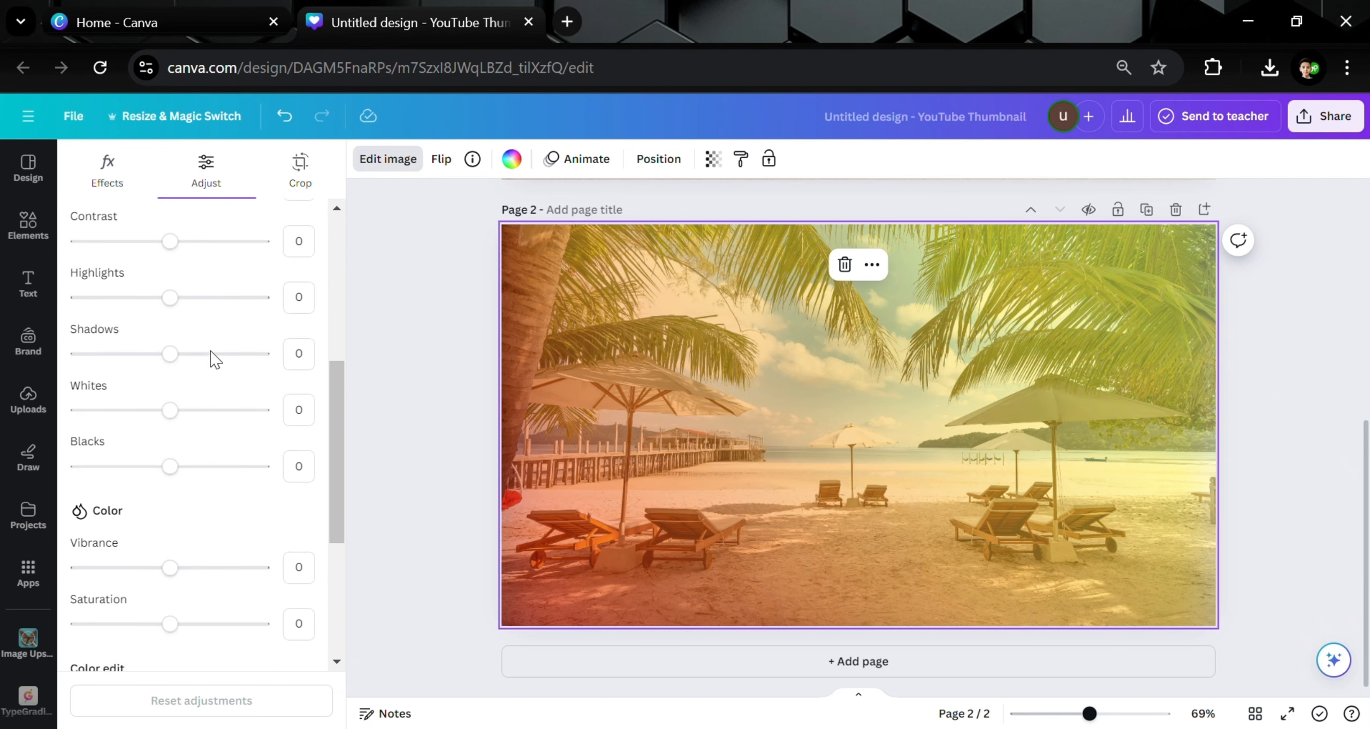
scroll(214, 359, "down", 4)
left_click_drag(171, 386, 232, 384)
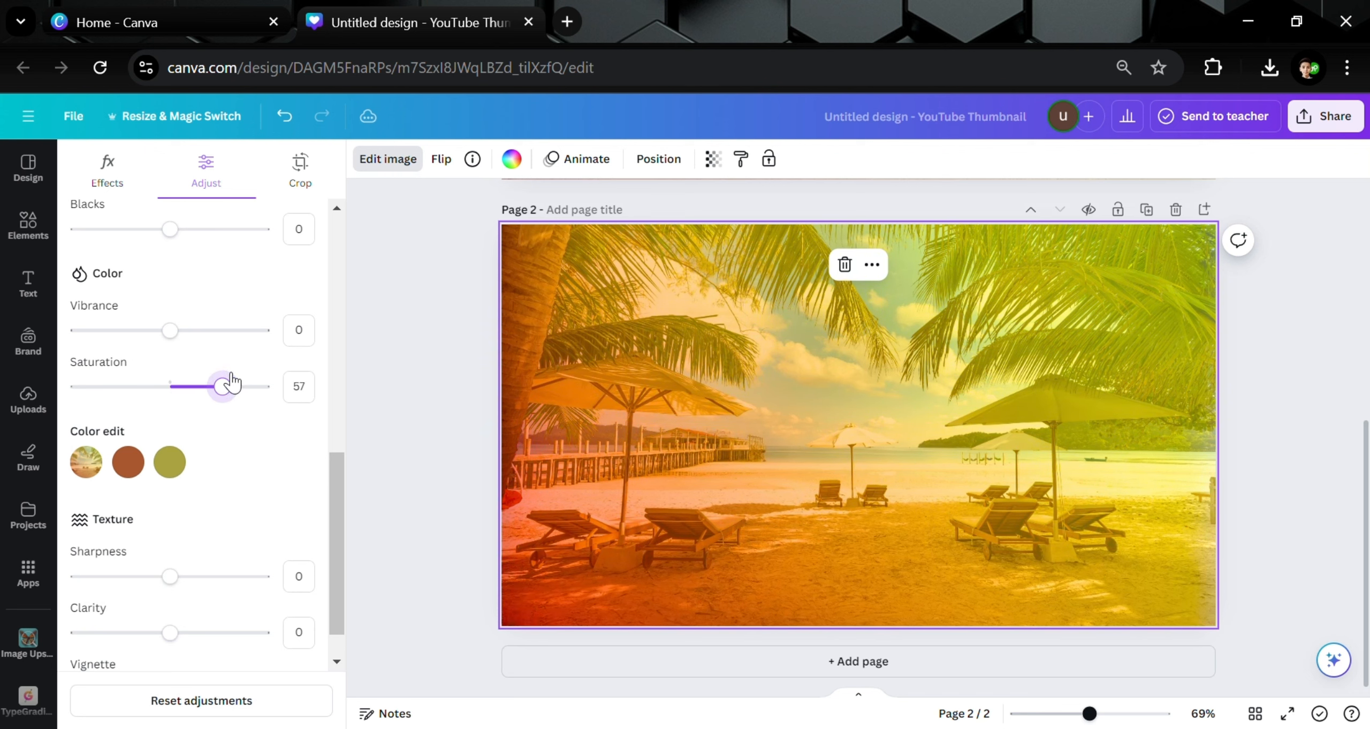
scroll(232, 382, "up", 8)
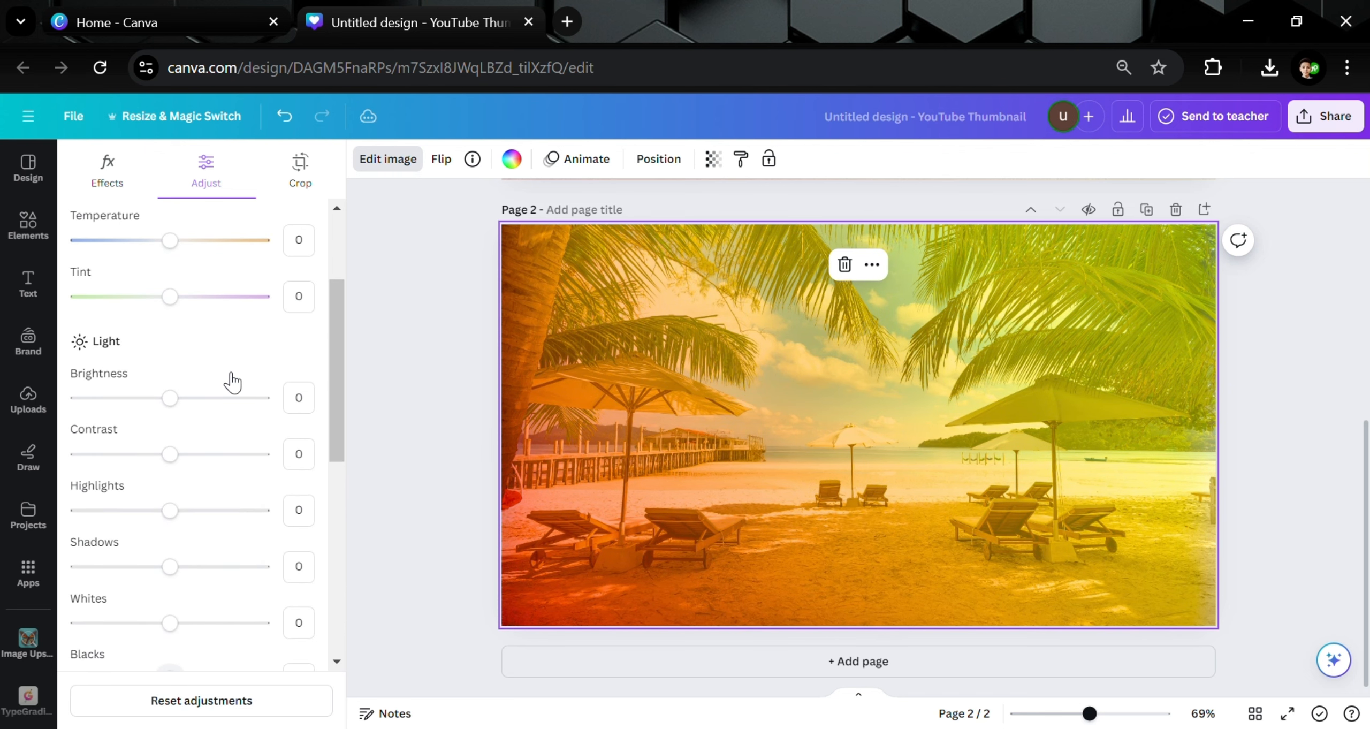
scroll(231, 382, "down", 1)
left_click_drag(169, 437, 202, 437)
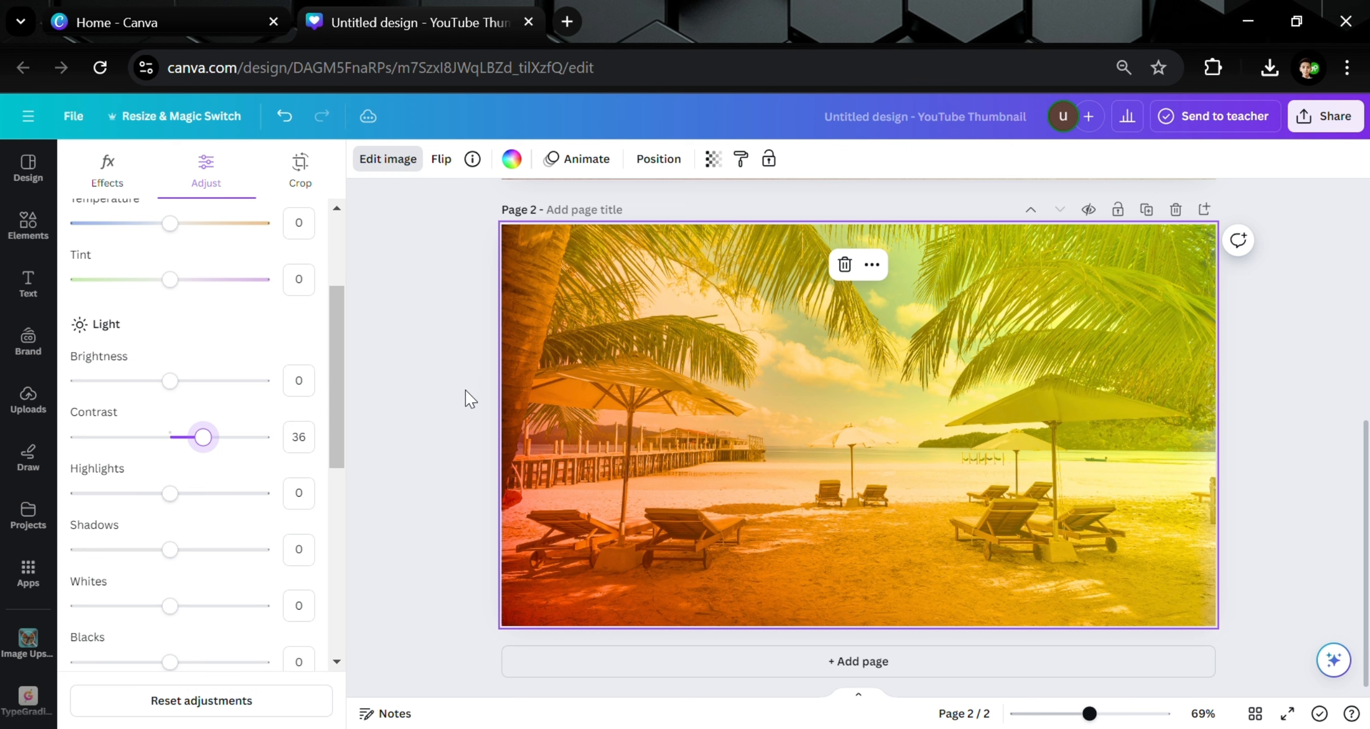
left_click(435, 389)
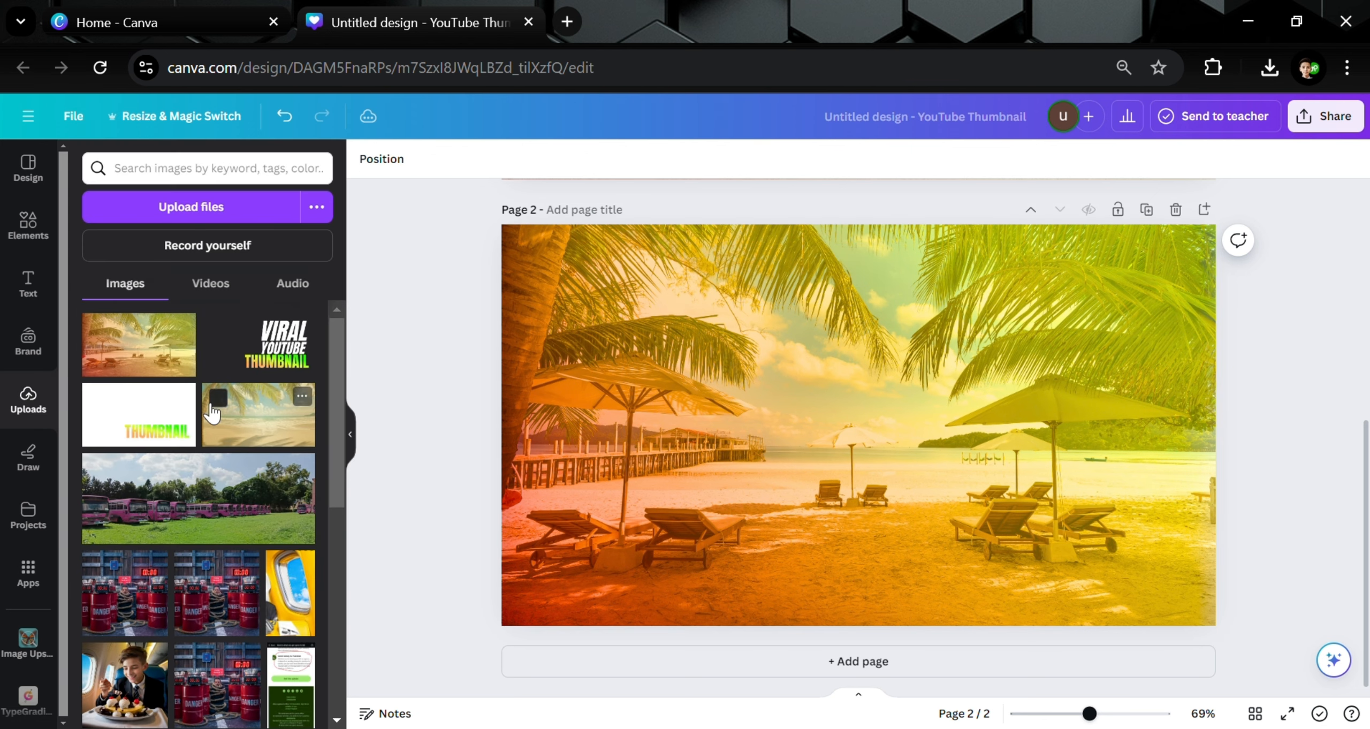
Step: Add a third blank page and insert the uploaded portrait of the boy in the black jacket on page 2
left_click(785, 654)
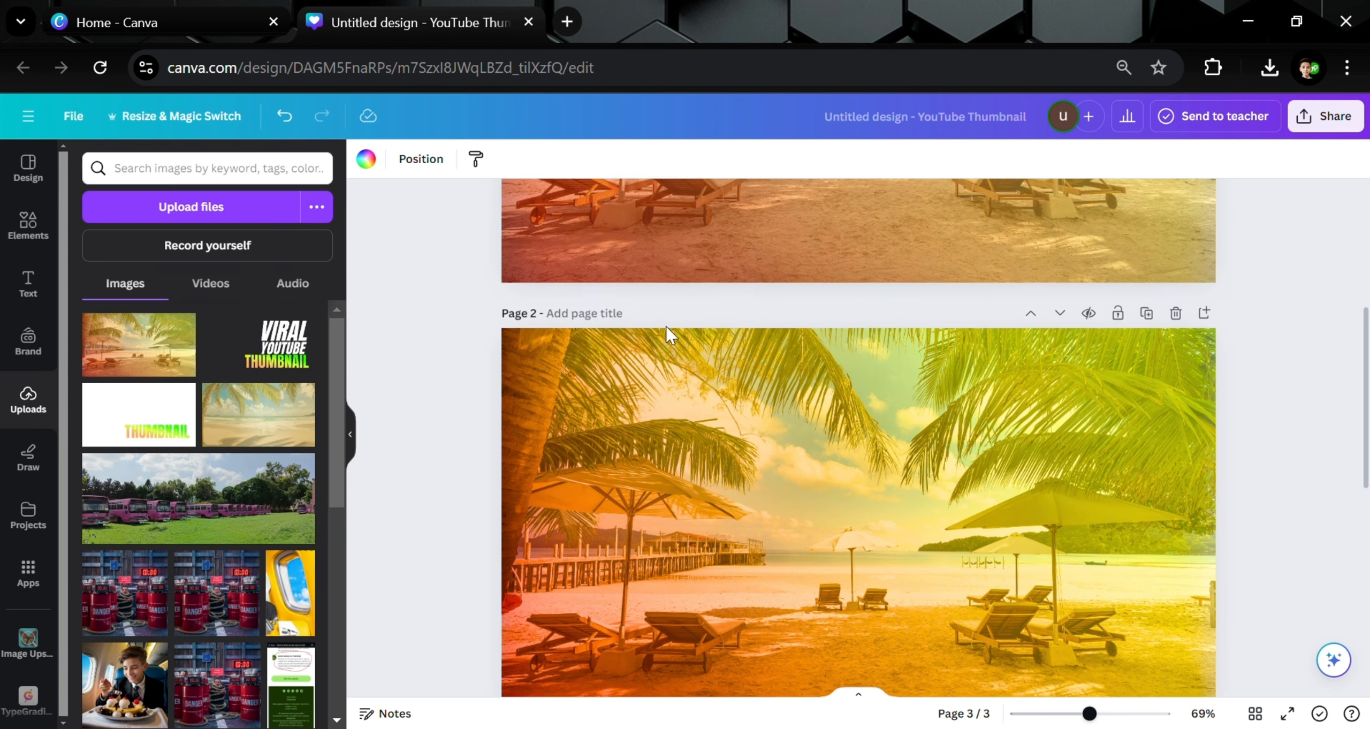
scroll(111, 478, "down", 10)
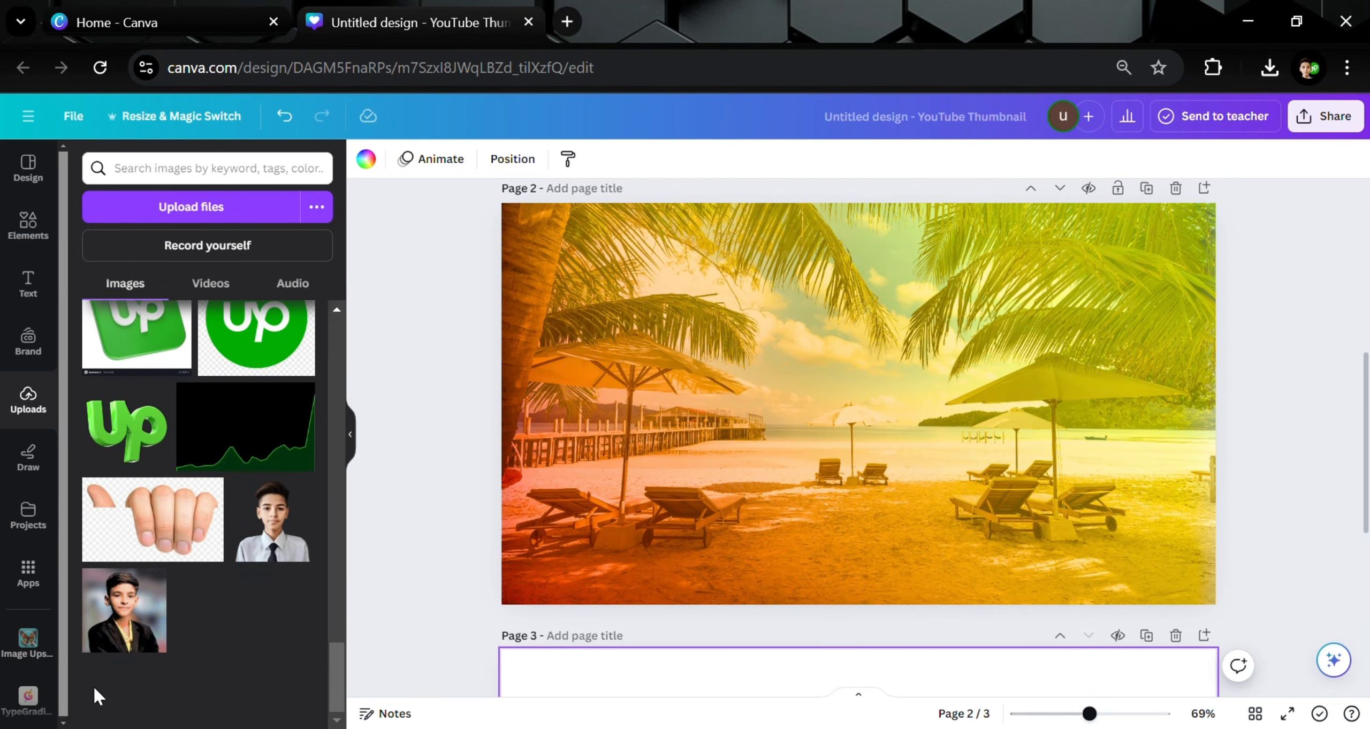
left_click(123, 613)
Step: Place the portrait in the lower-left corner of page 2, enlarge it to nearly page height and remove its background
left_click_drag(792, 379, 534, 466)
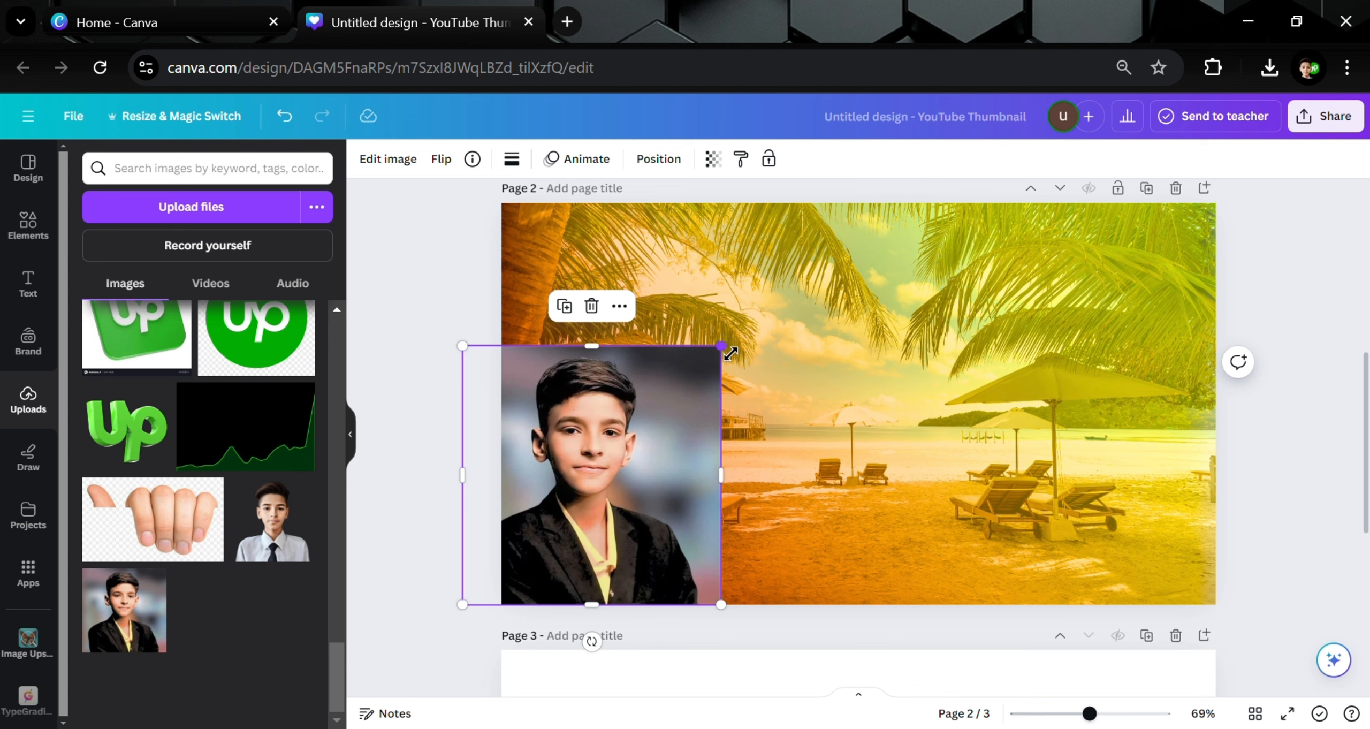
left_click_drag(729, 352, 853, 228)
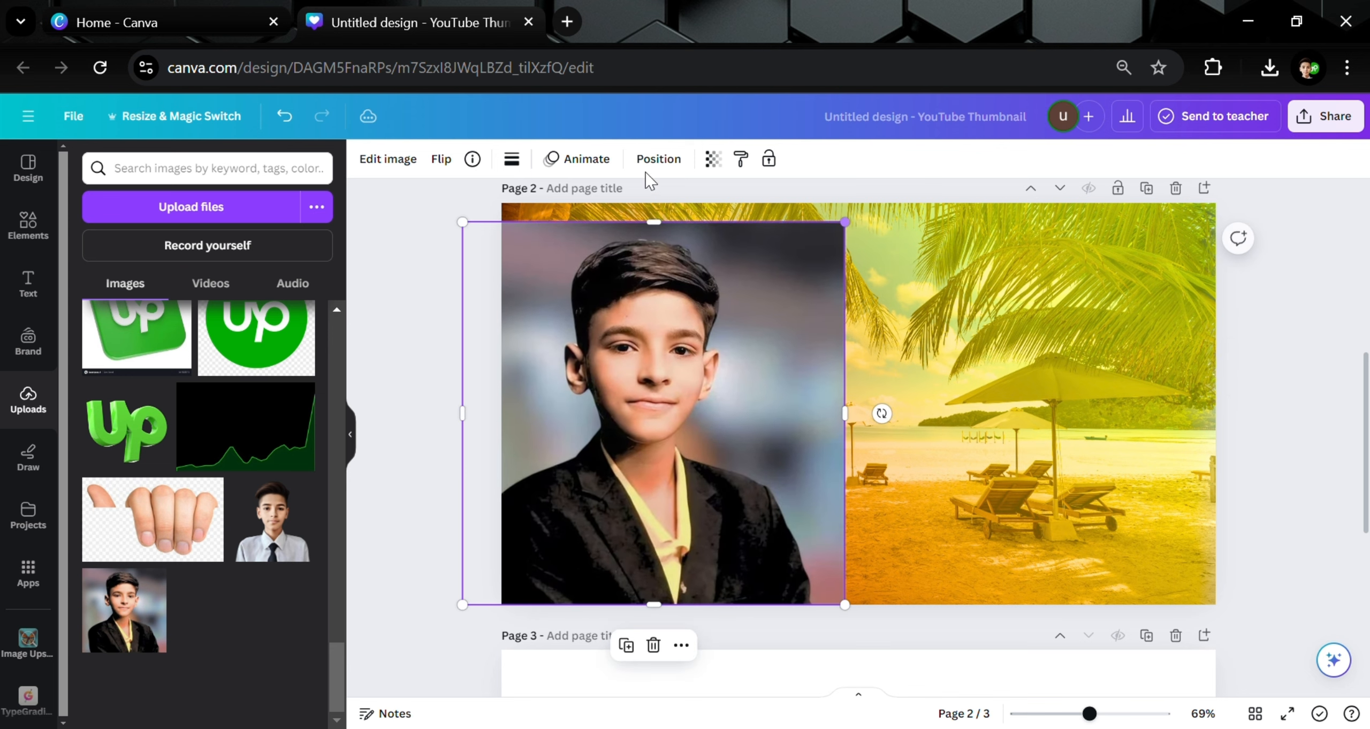
left_click(395, 163)
left_click(131, 252)
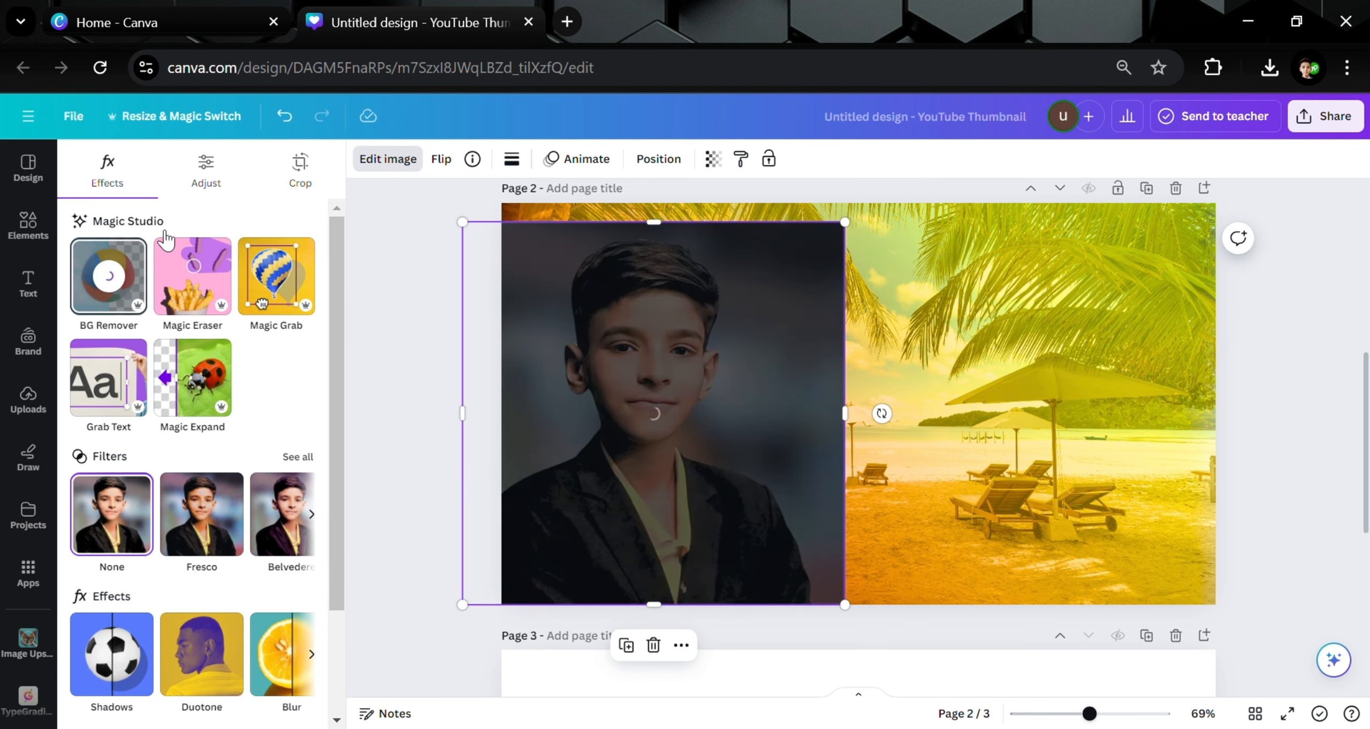
Step: Set the portrait's saturation to 100 and increase its clarity
left_click(218, 188)
scroll(182, 405, "down", 10)
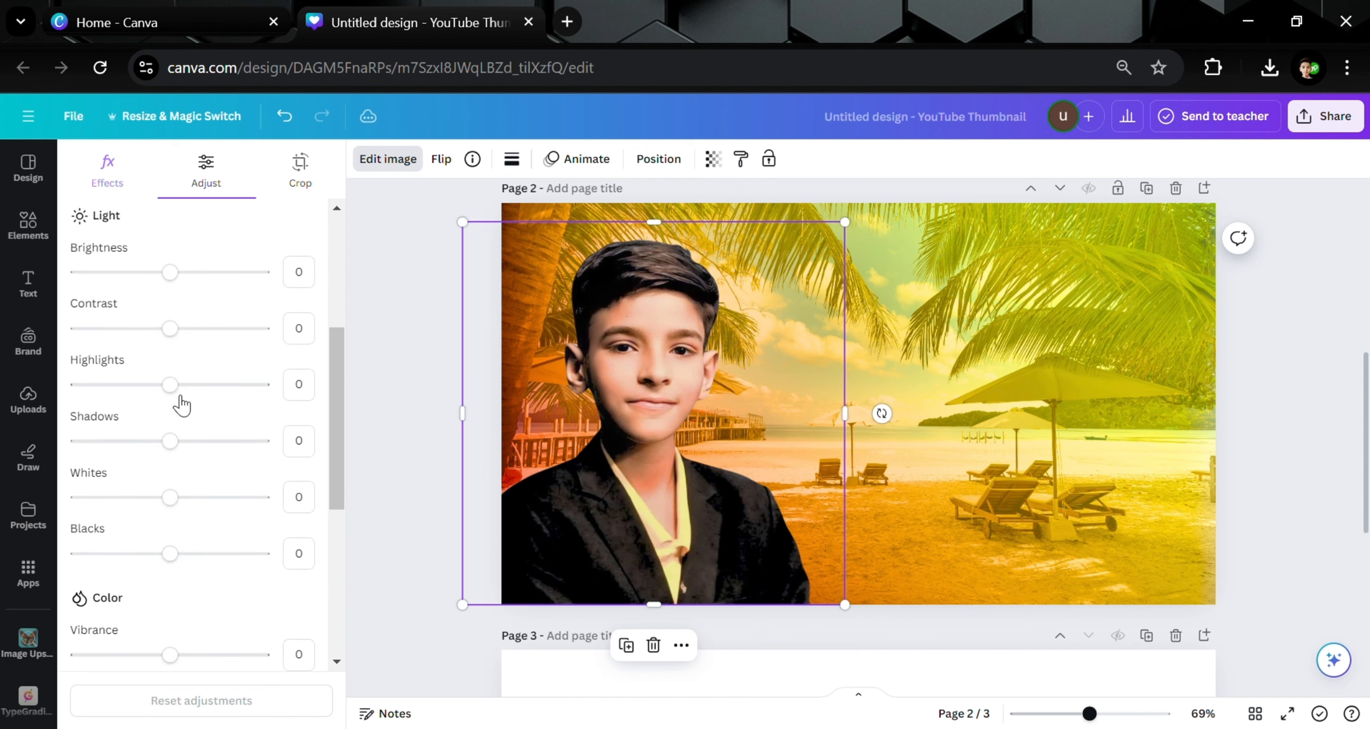
scroll(178, 405, "down", 1)
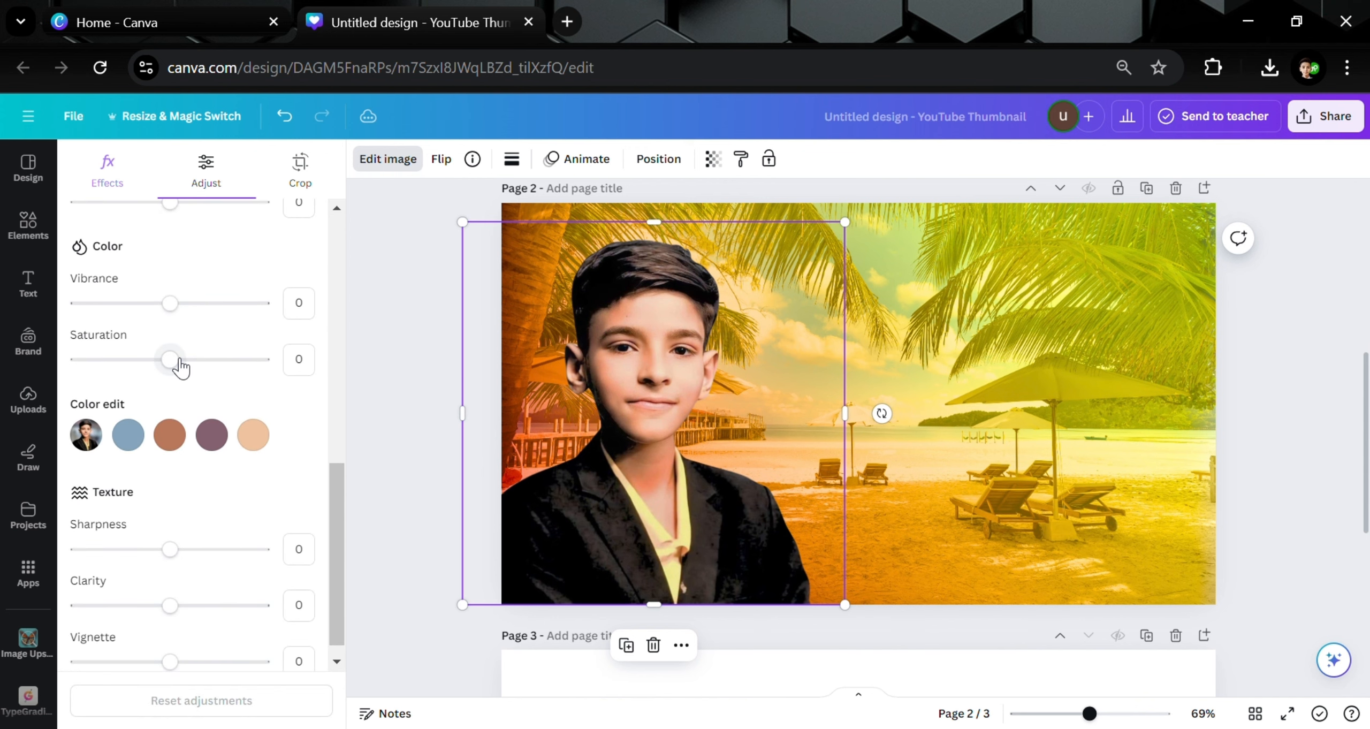
left_click_drag(177, 360, 323, 357)
scroll(156, 514, "down", 1)
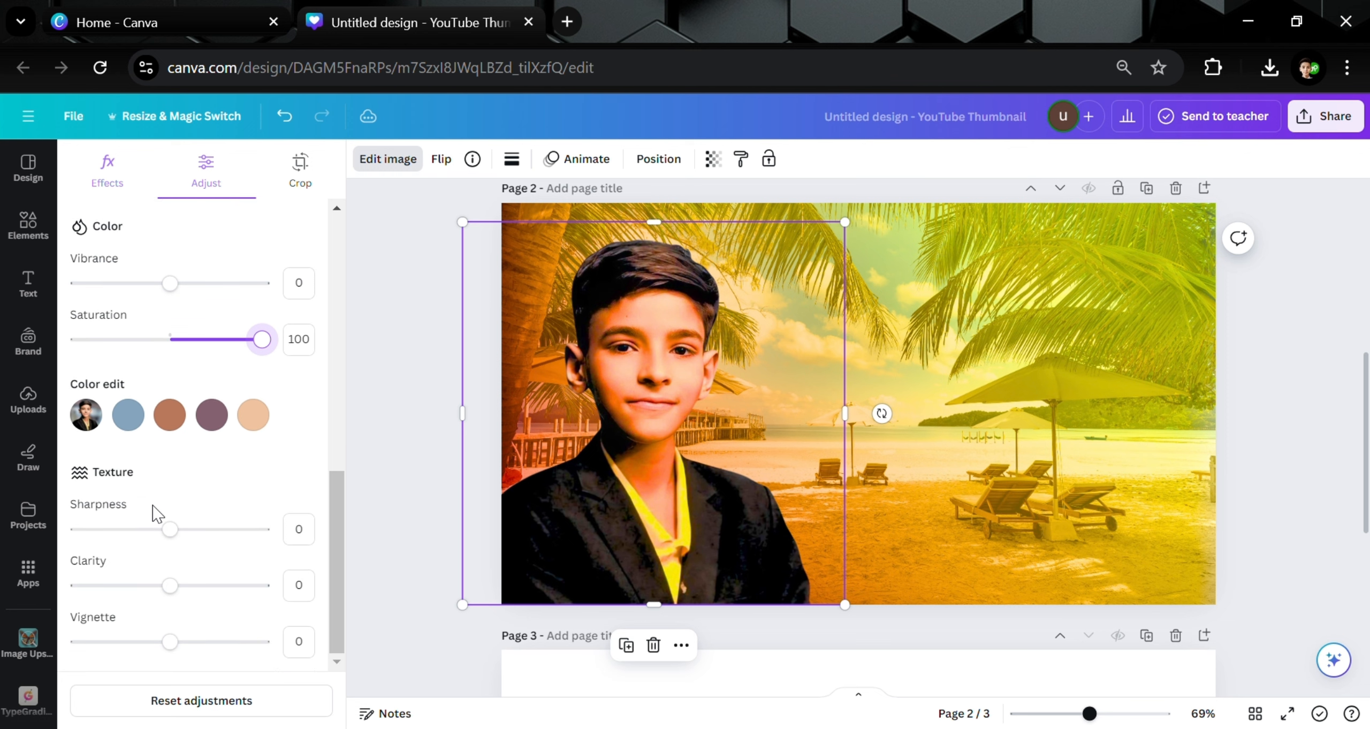
left_click_drag(170, 585, 236, 585)
left_click(449, 407)
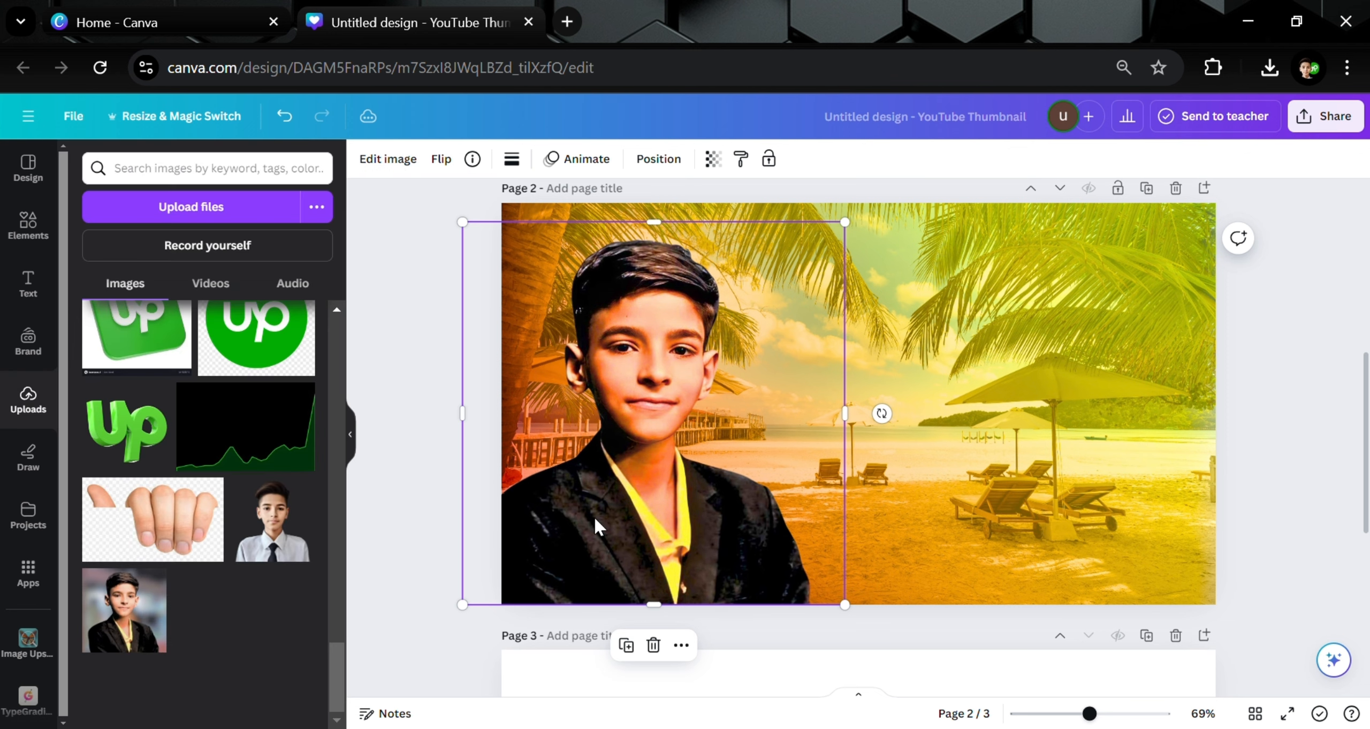
Step: Add a title text box reading VIRAL to the blank page 3
scroll(592, 516, "down", 5)
left_click(933, 374)
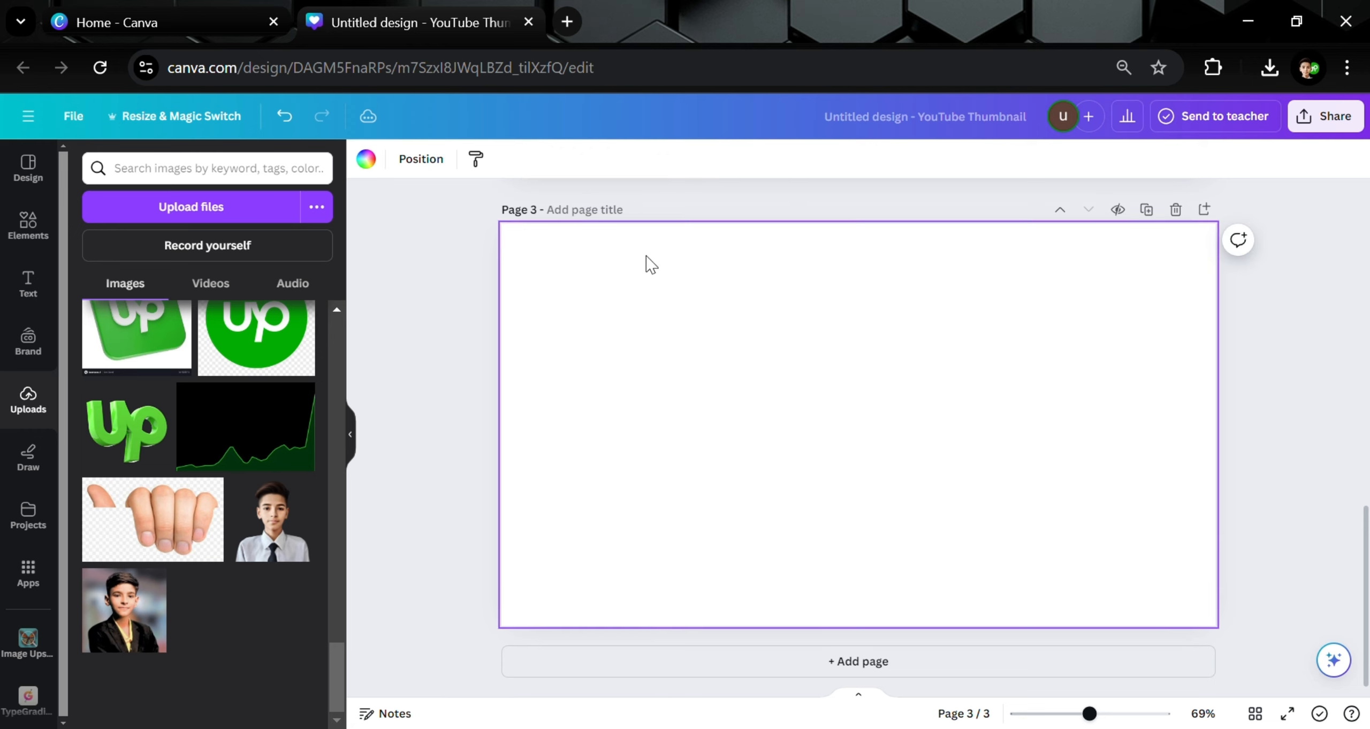
left_click(24, 221)
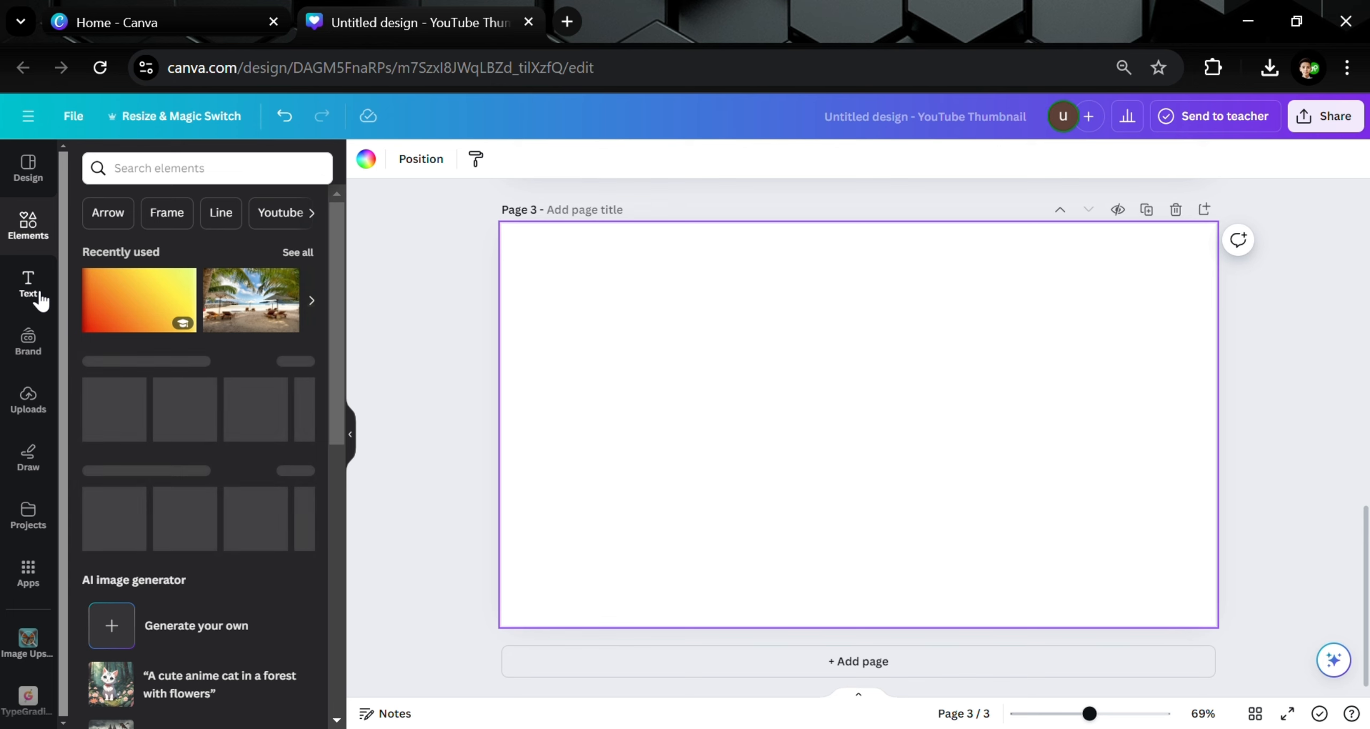
left_click(38, 294)
left_click(159, 305)
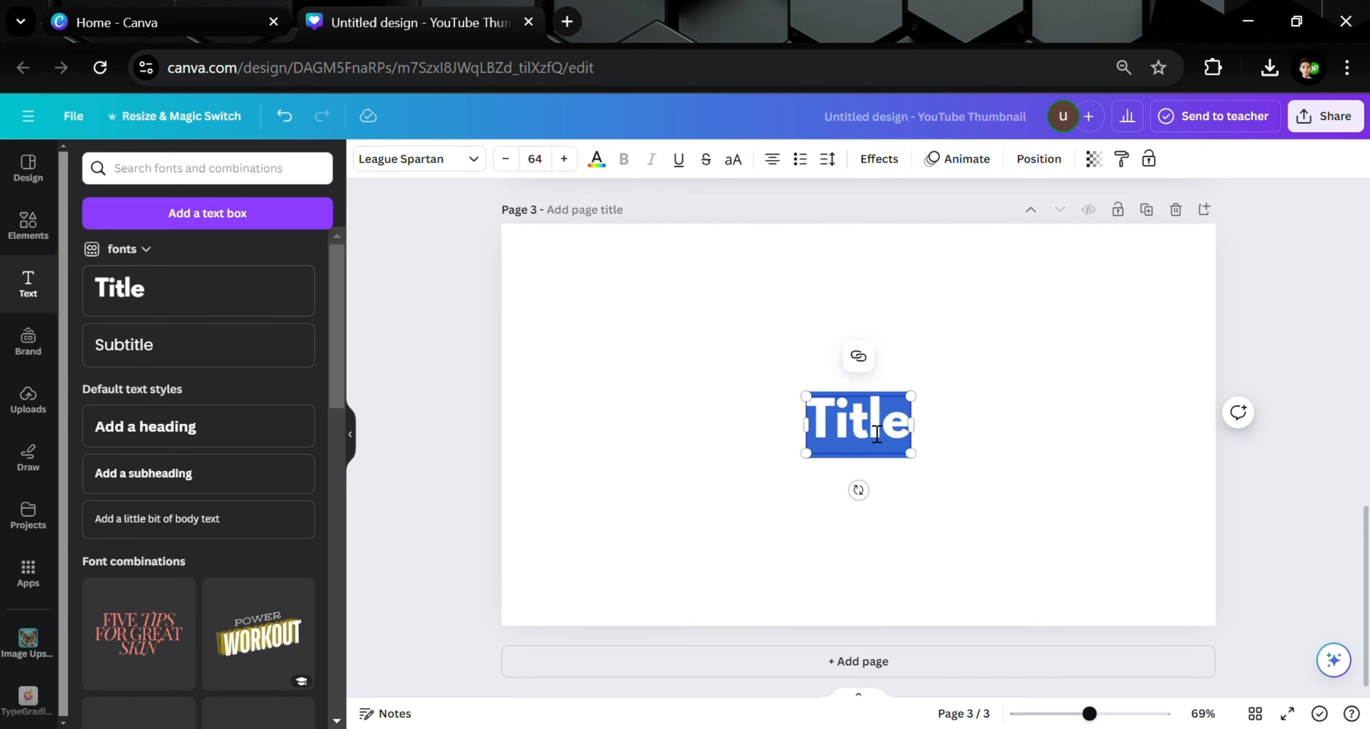
type("VIRAL")
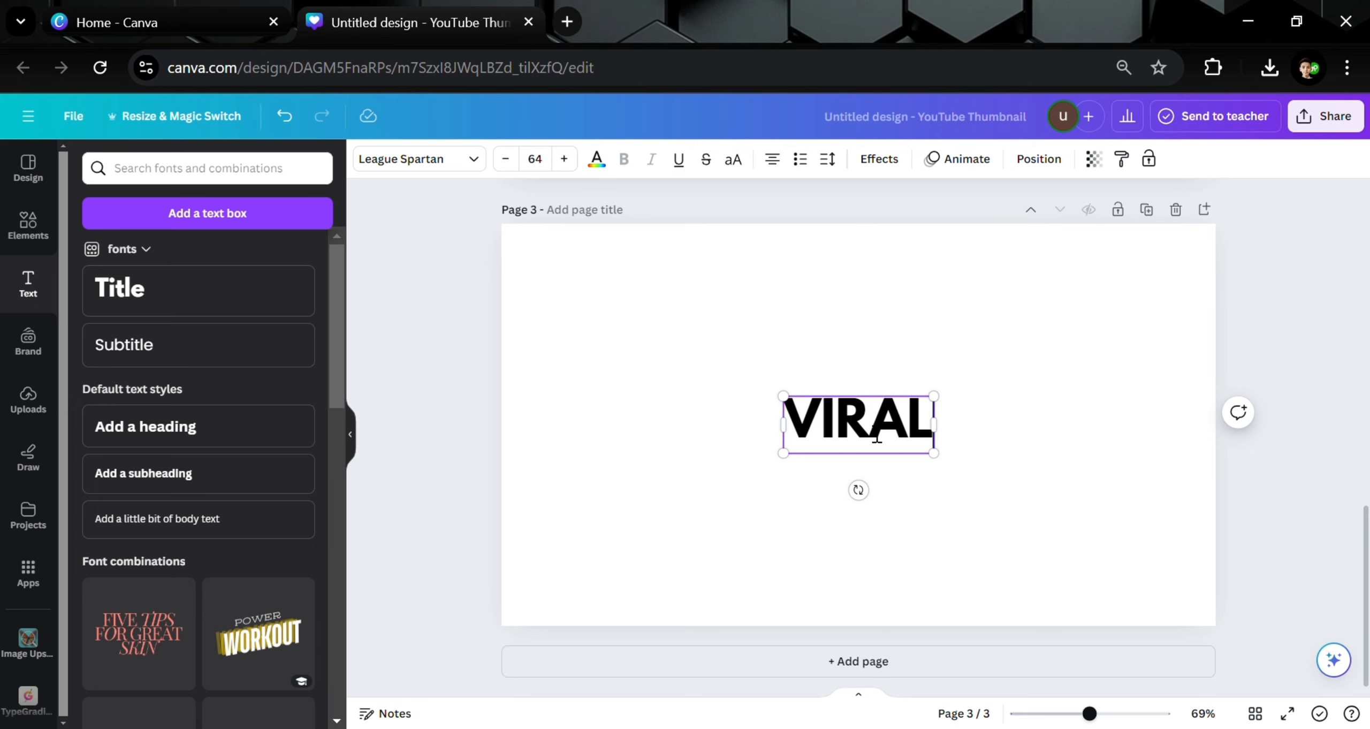
left_click(746, 412)
Step: Set the VIRAL text in italic Anton, enlarge it to size 229 and place it in the upper right of page 3
left_click(803, 423)
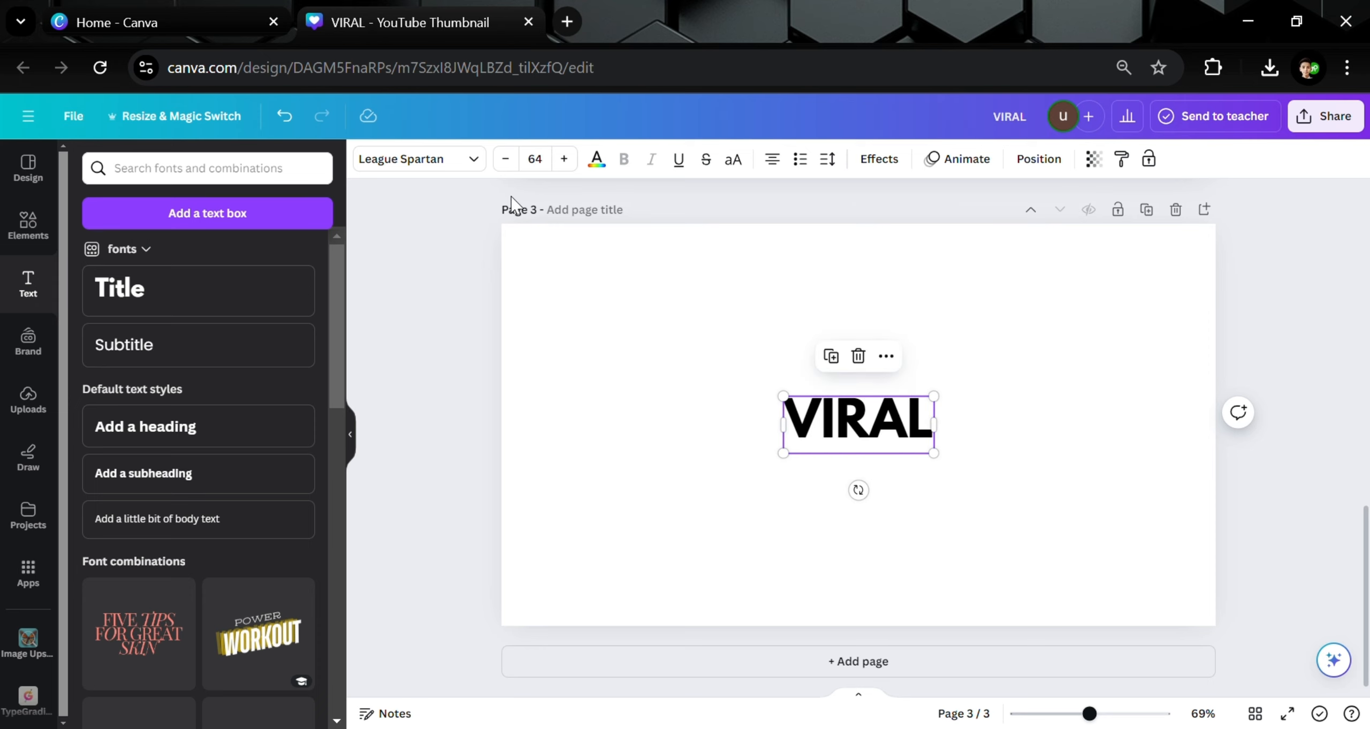
left_click(414, 163)
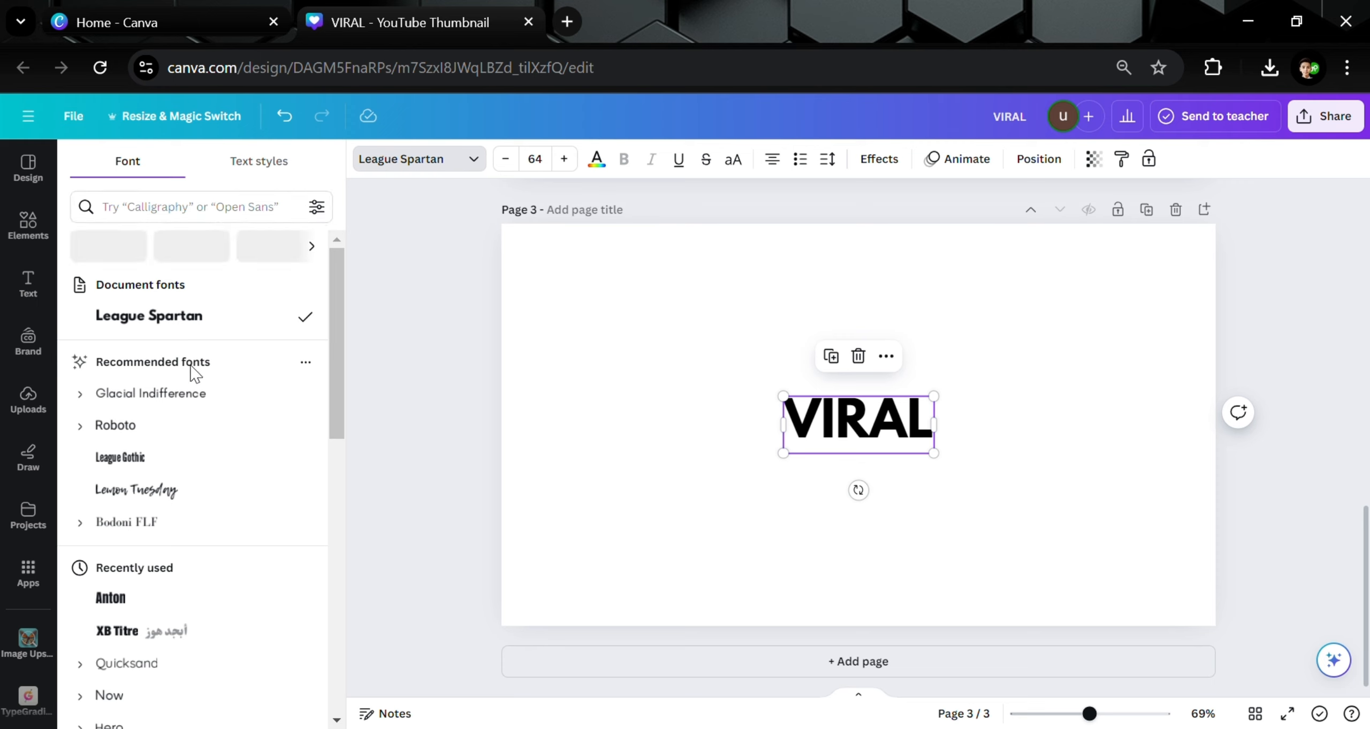
scroll(193, 375, "down", 3)
left_click(172, 458)
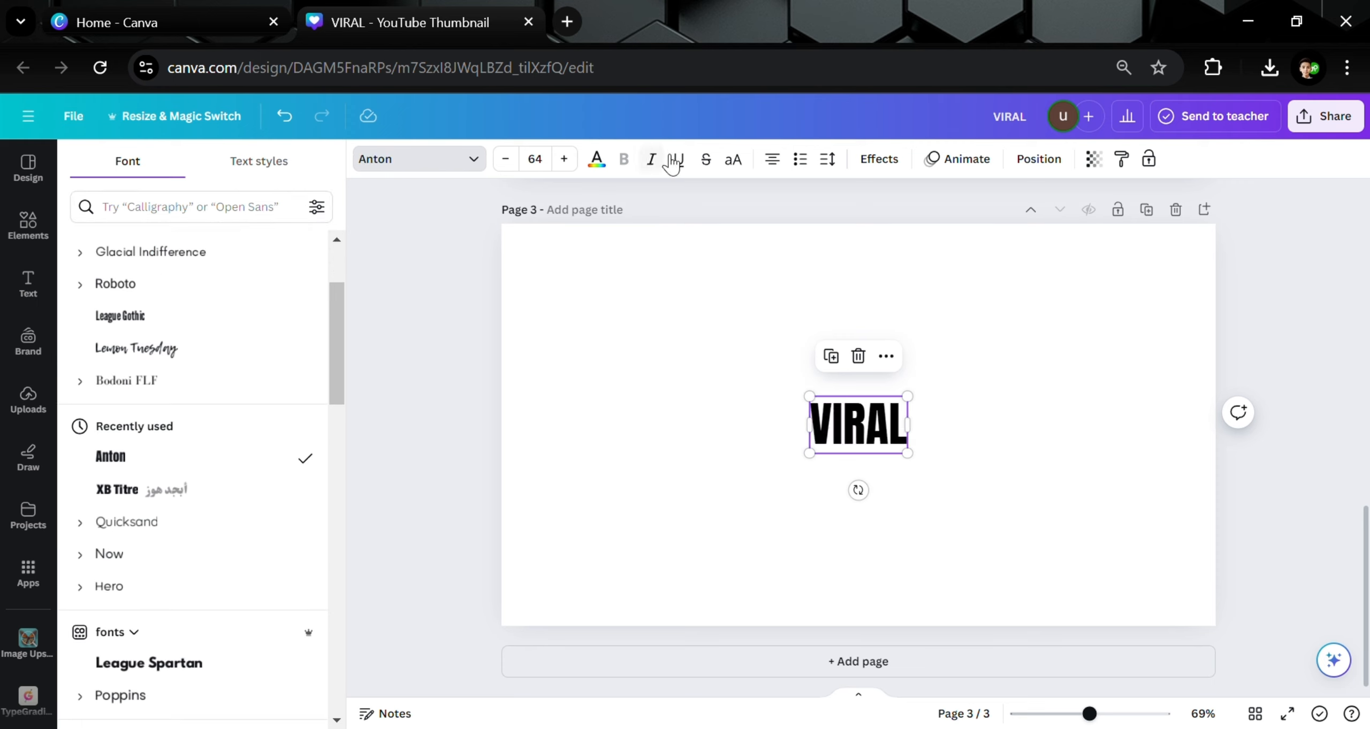
key("ctrl+i")
left_click_drag(876, 422, 1202, 214)
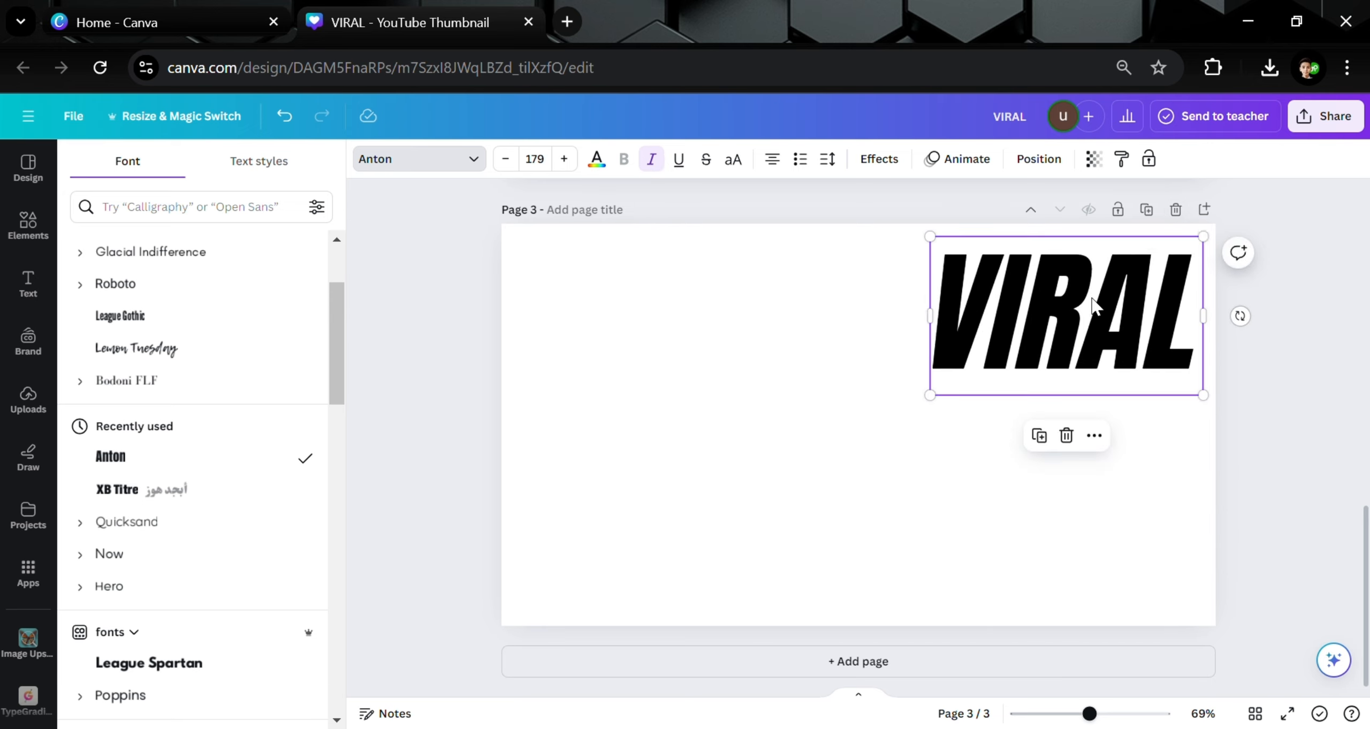
left_click_drag(1099, 308, 1045, 353)
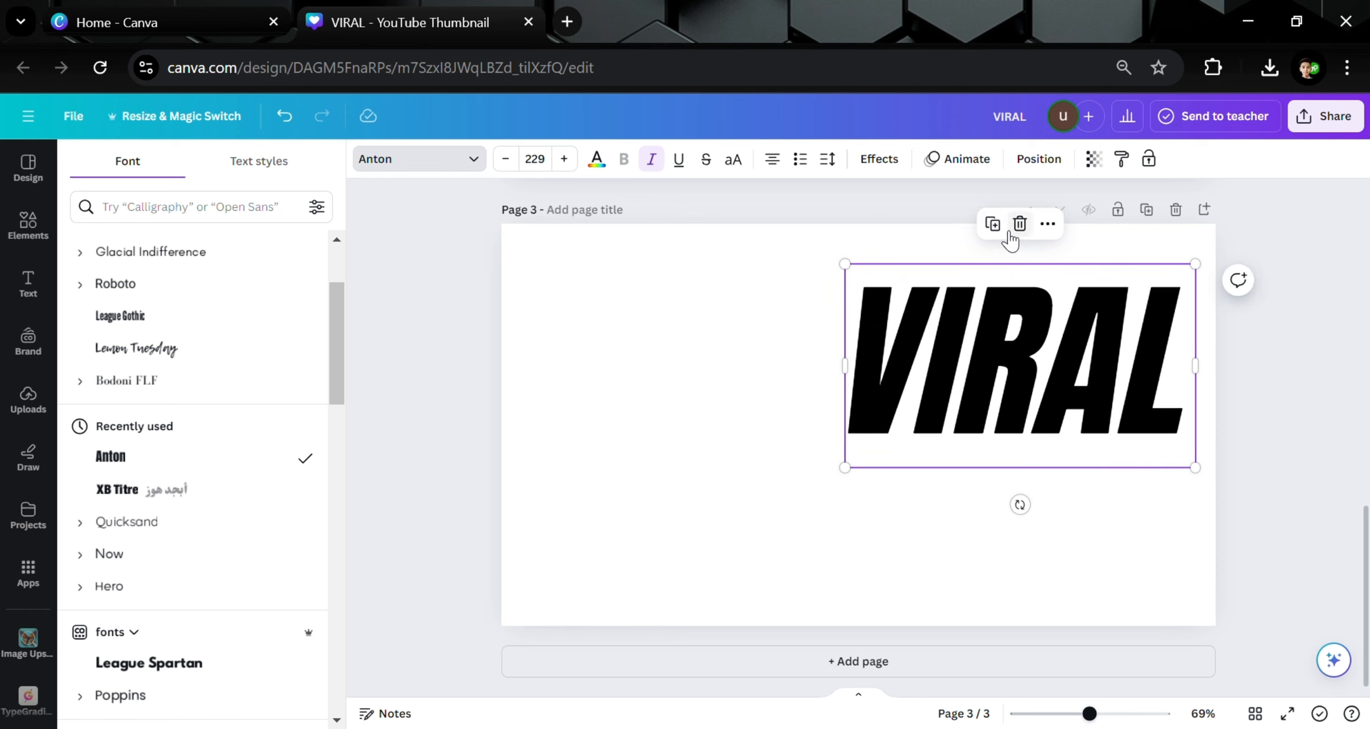
Step: Duplicate the VIRAL text and change the copy's wording to YOUTUBE
left_click(994, 235)
left_click_drag(963, 380, 964, 410)
double_click(962, 410)
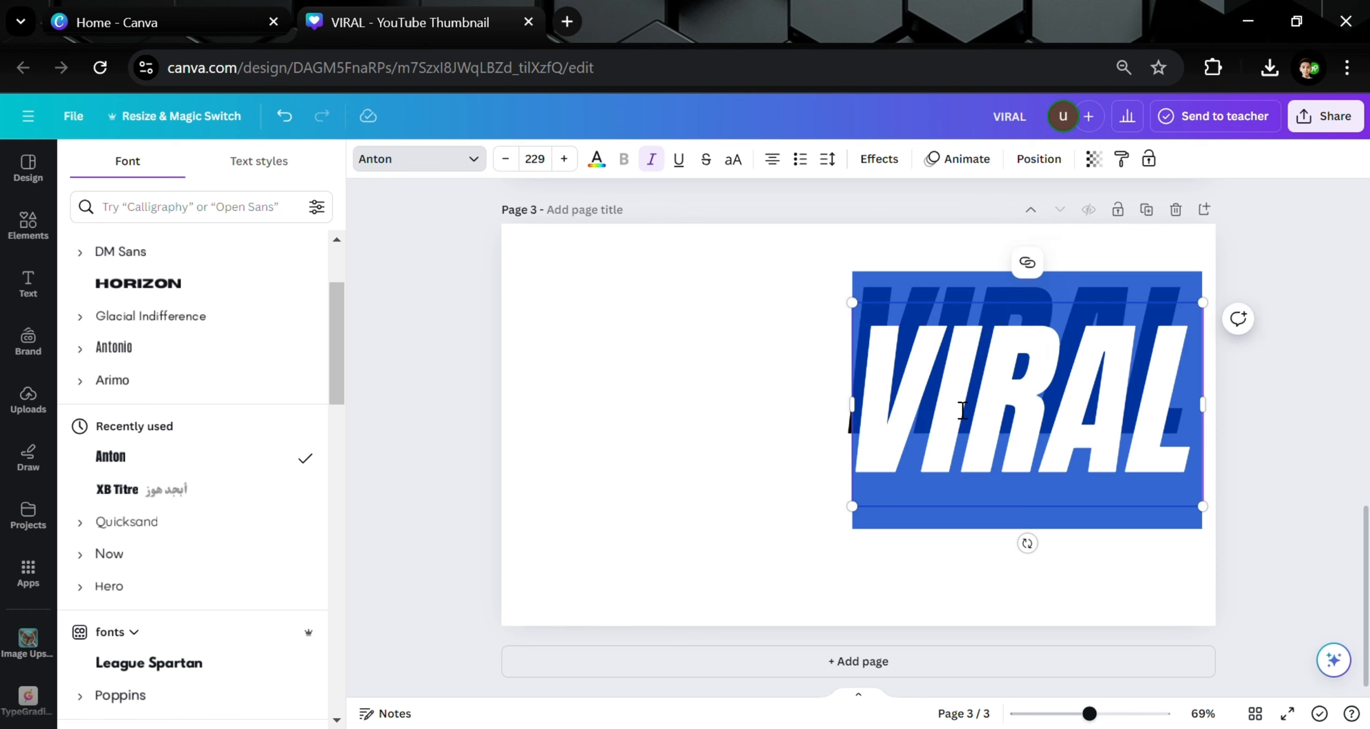
type("T")
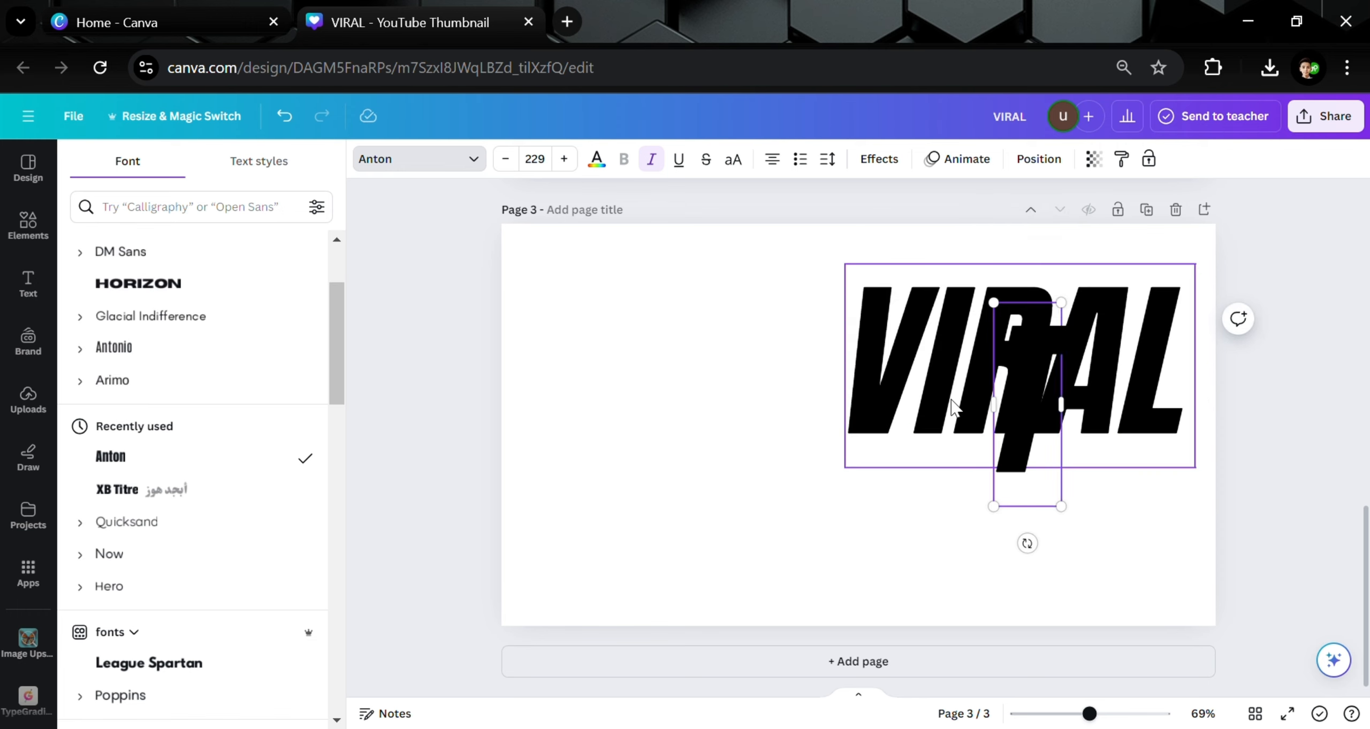
key("BackSpace")
type("YOUTUBE")
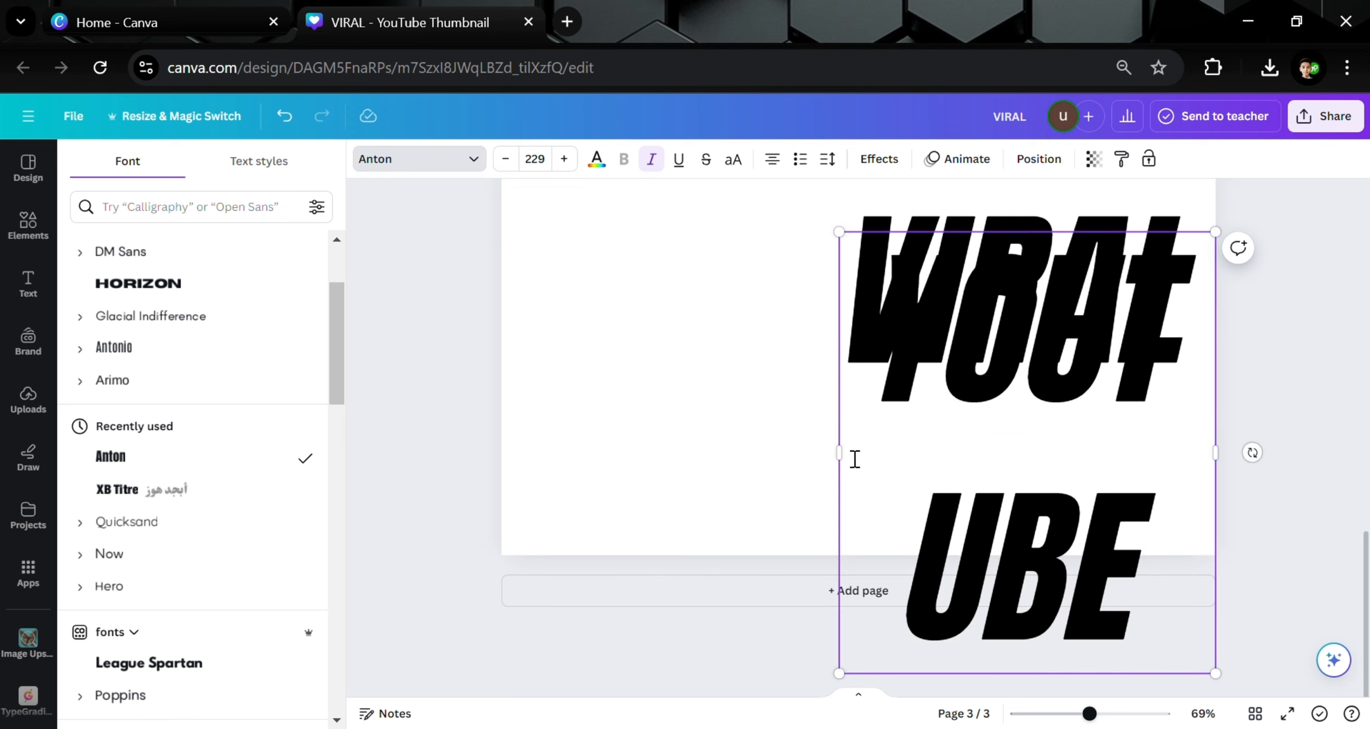
Step: Fit YOUTUBE on one line, scale it to about the width of VIRAL and place it directly beneath that word
left_click_drag(848, 458, 663, 440)
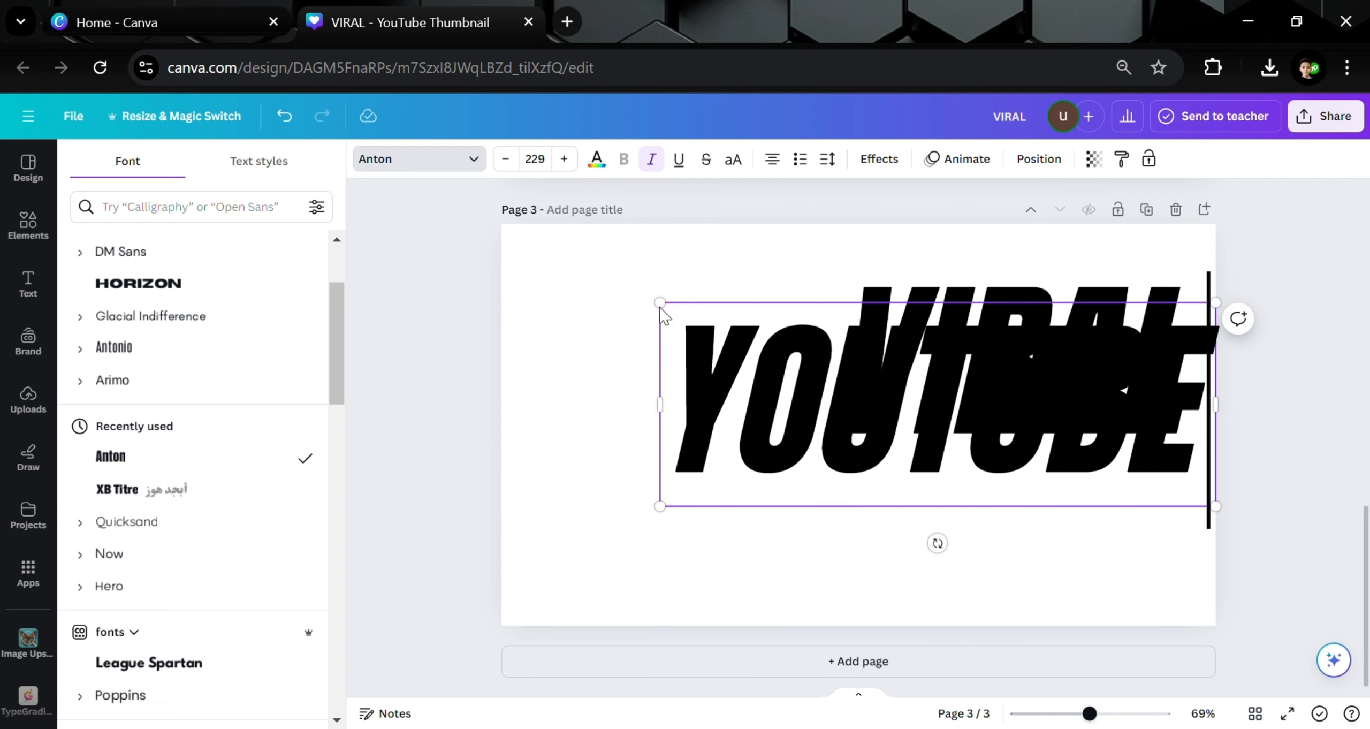
left_click_drag(663, 306, 890, 471)
left_click(715, 400)
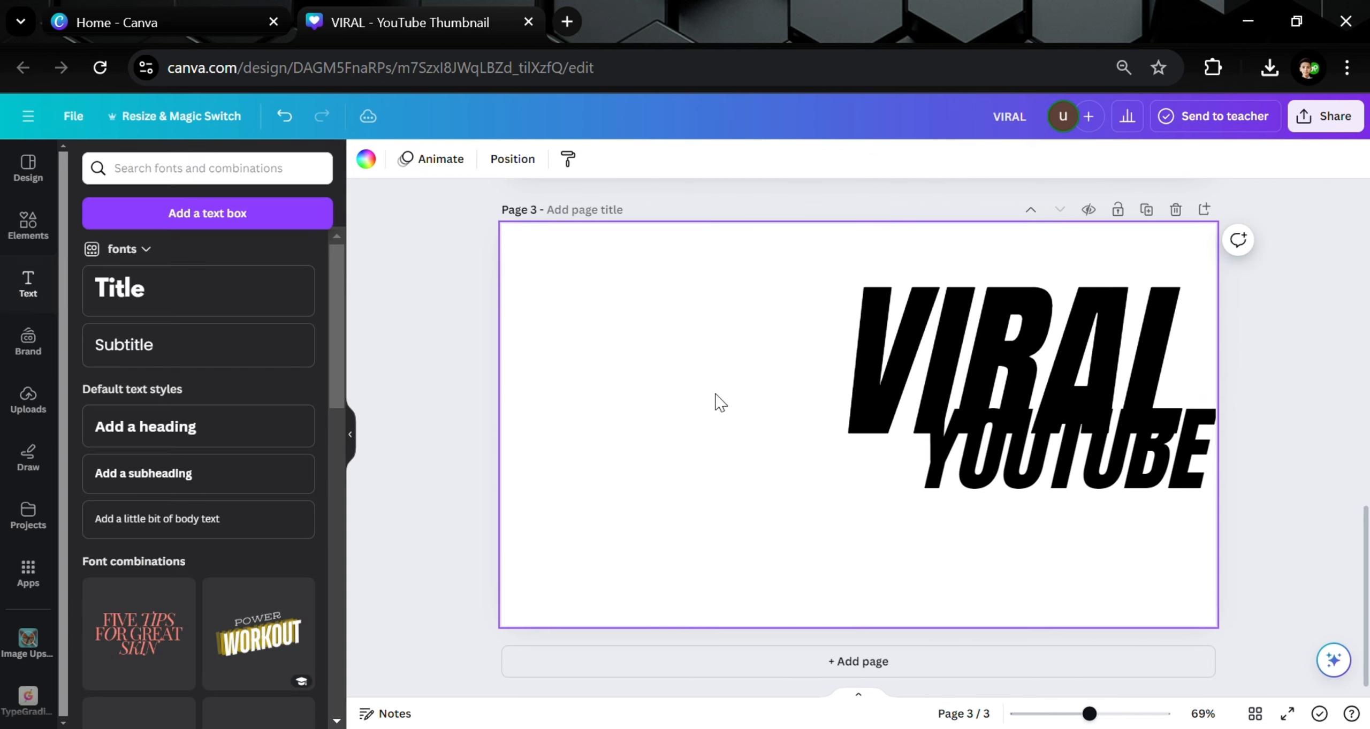
left_click(1042, 481)
left_click_drag(1043, 481, 994, 515)
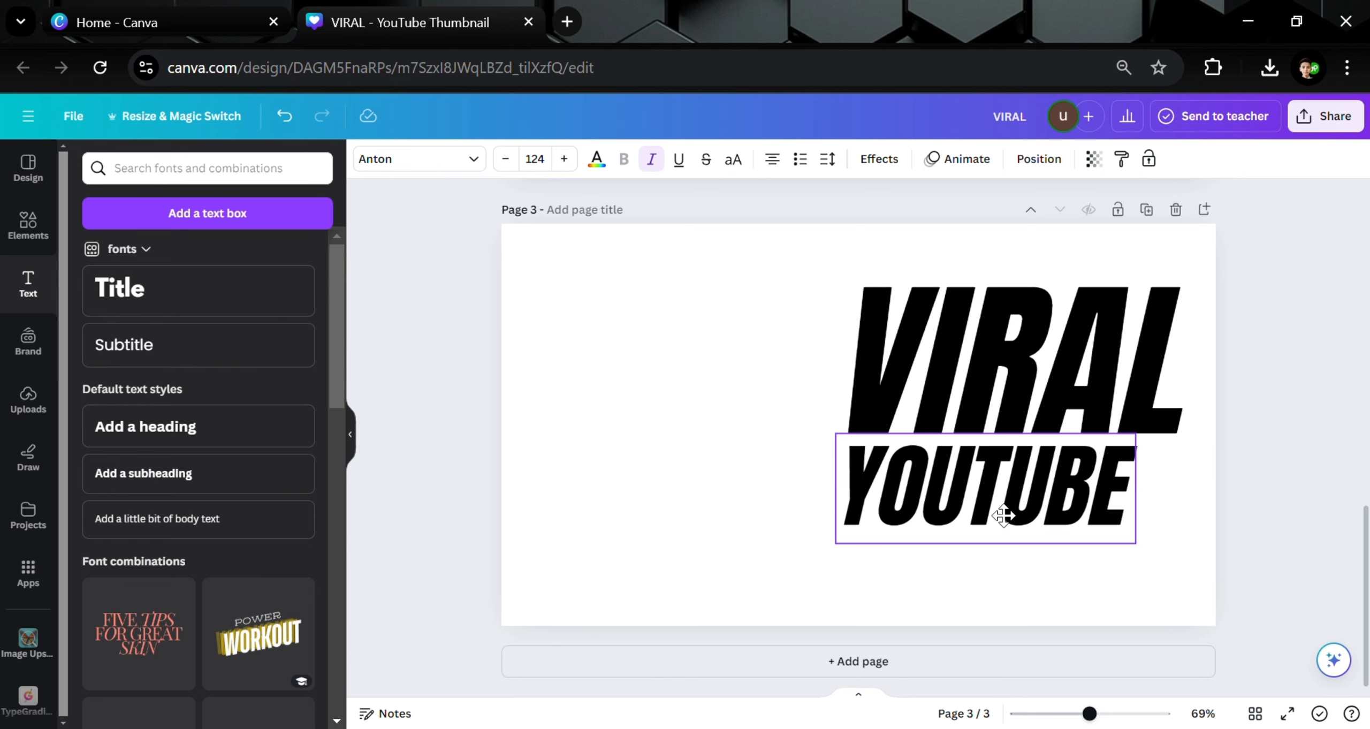
left_click_drag(1148, 563, 1176, 557)
left_click(1263, 465)
left_click_drag(1086, 473, 1085, 466)
left_click(732, 369)
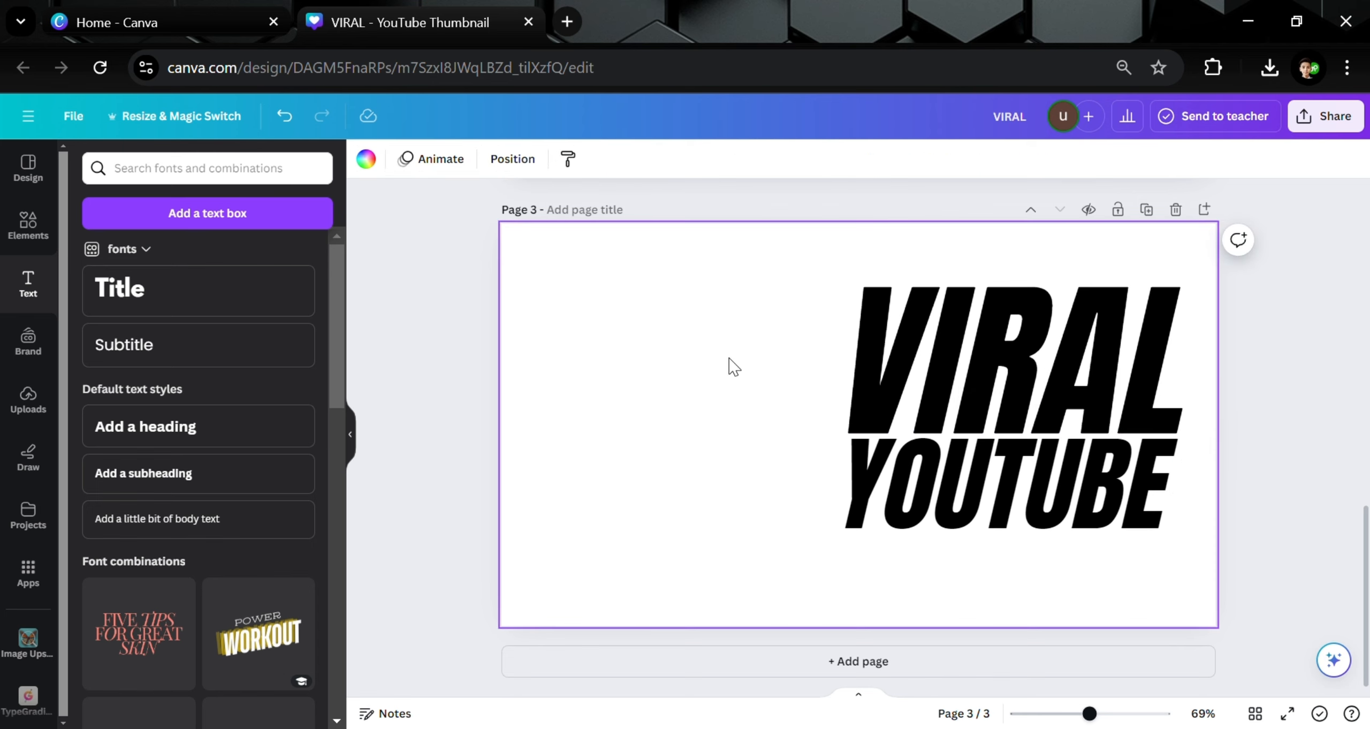
Step: Move the VIRAL and YOUTUBE texts together slightly up the page
left_click_drag(729, 358, 984, 520)
left_click_drag(993, 528, 992, 513)
left_click(677, 476)
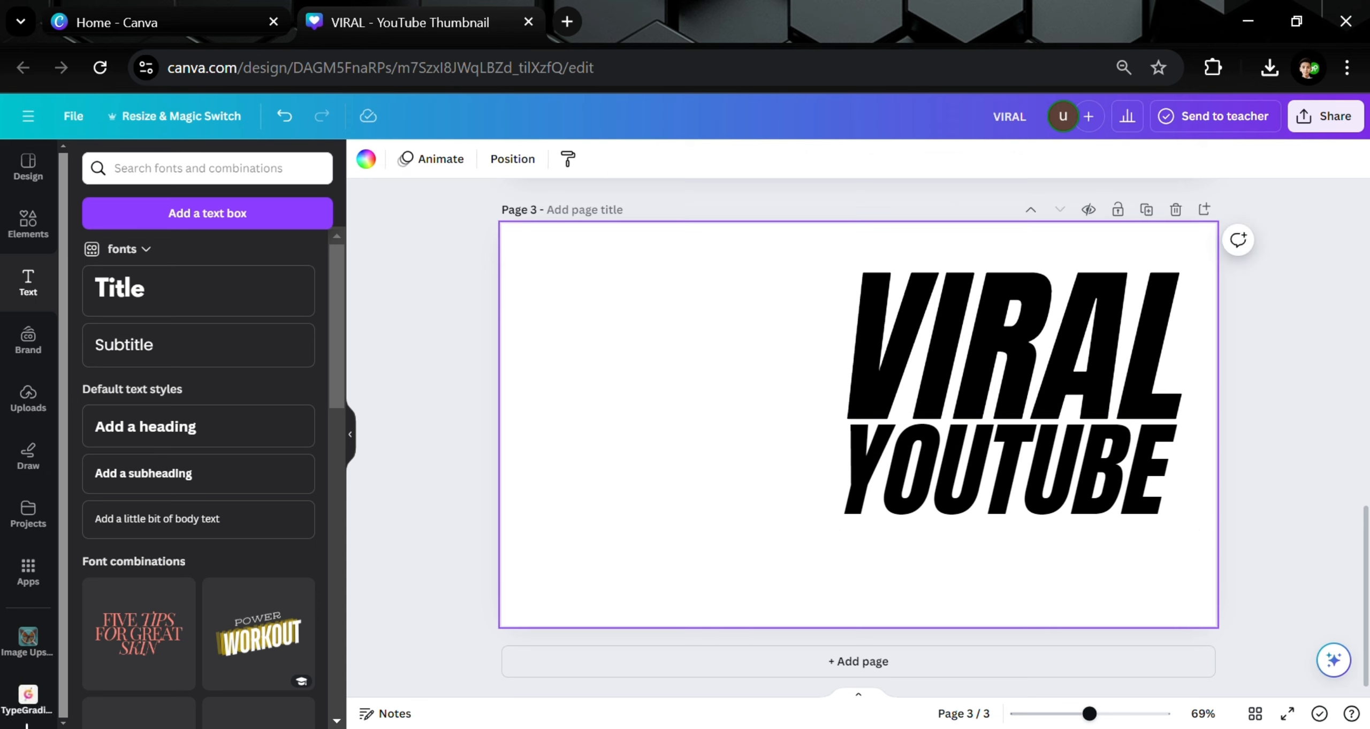
Step: Find the TypeGradient app among the Canva apps and open it
left_click(50, 558)
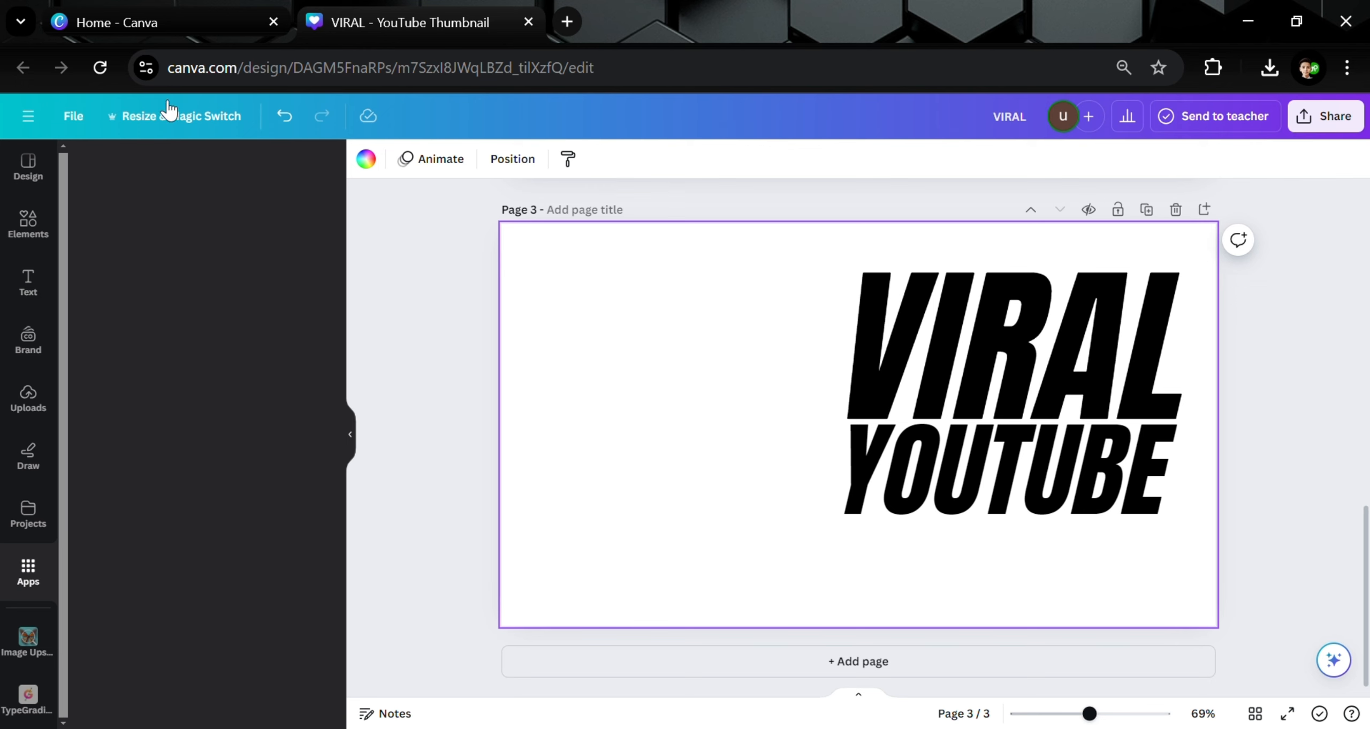
left_click(217, 168)
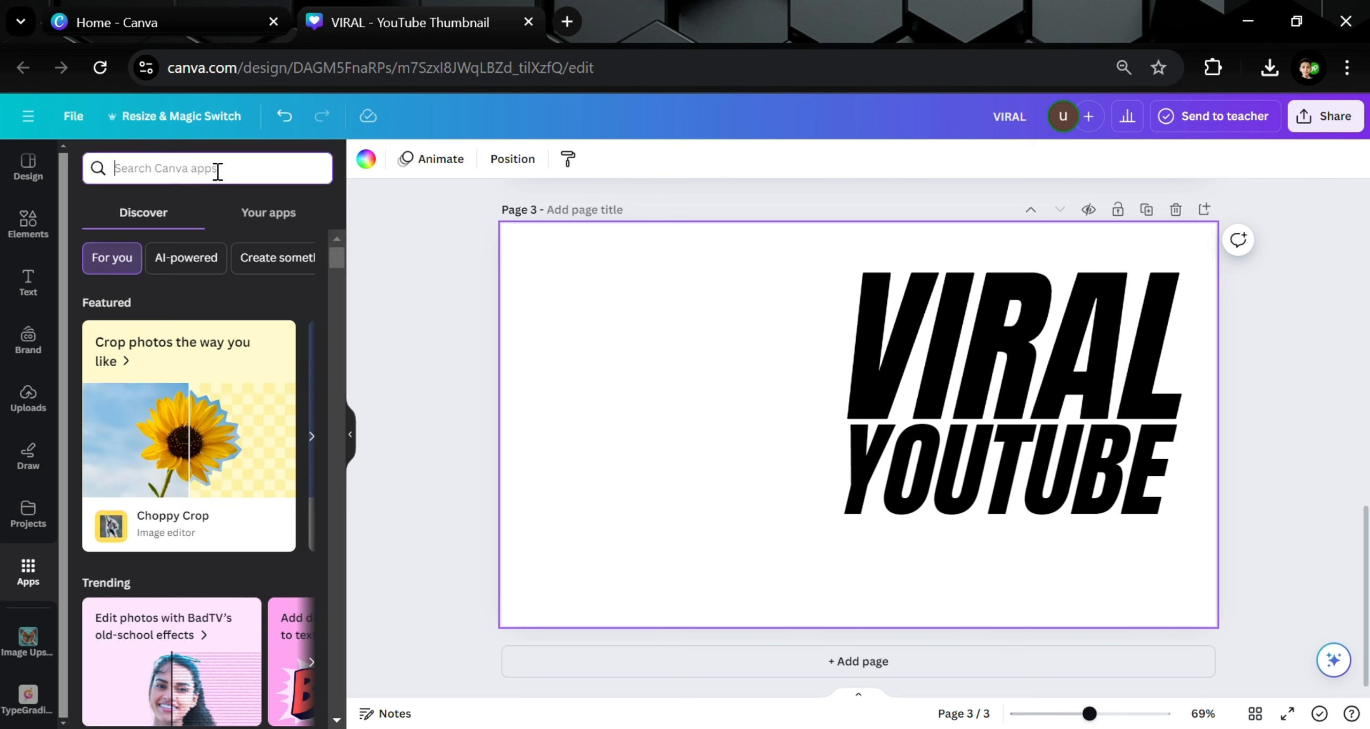
type("Type")
key("Return")
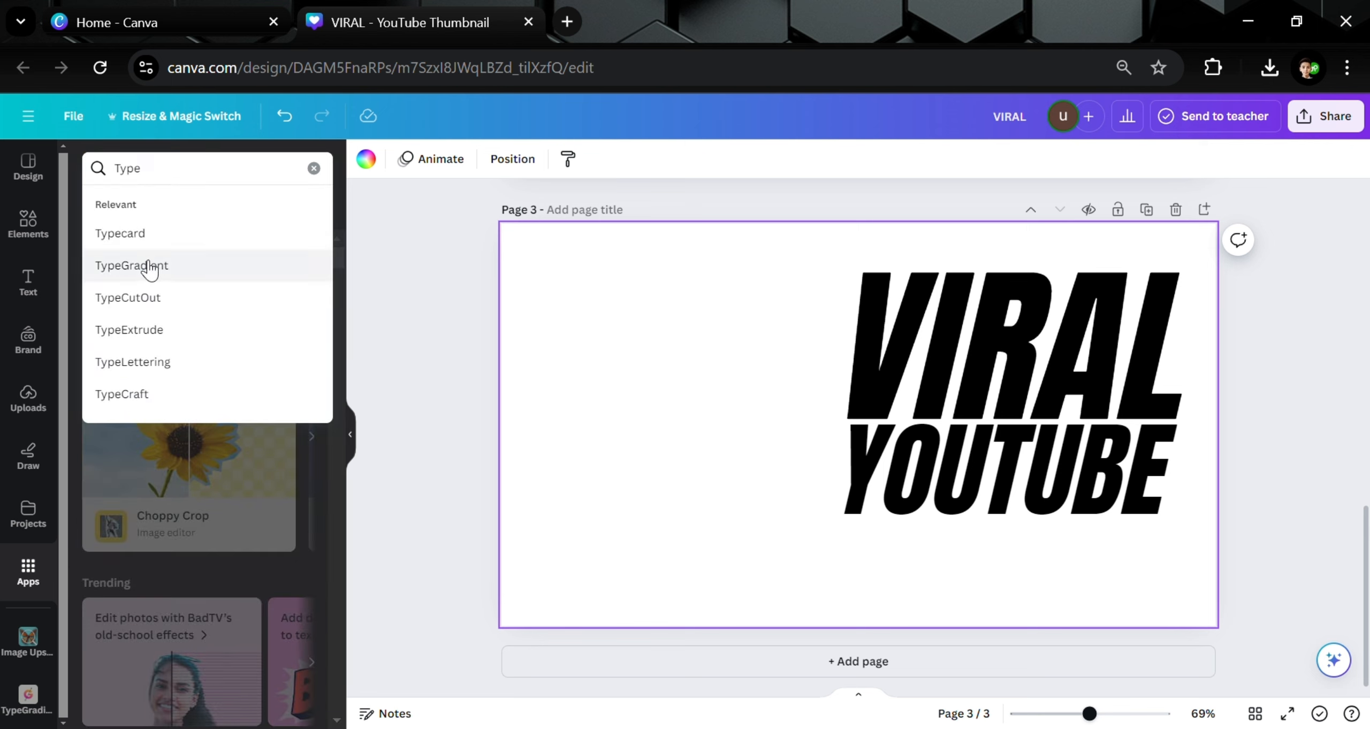
left_click(174, 277)
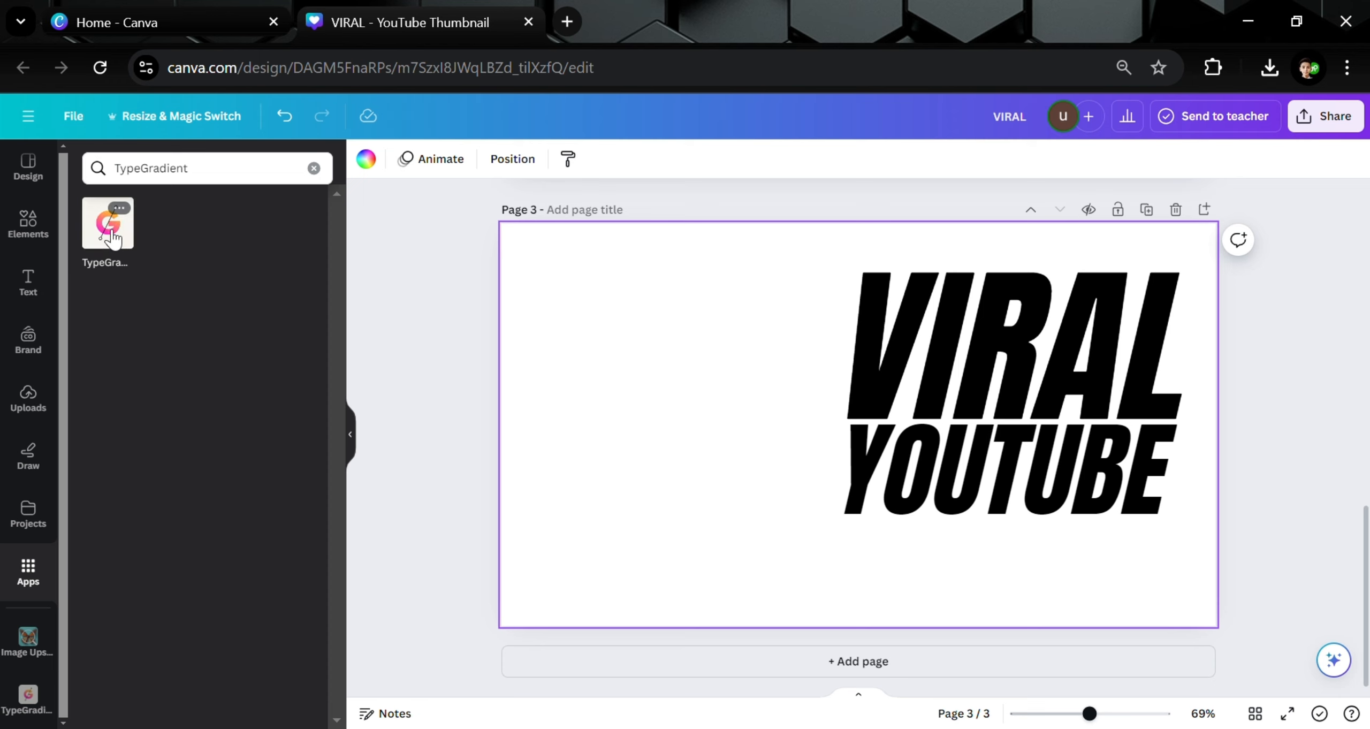
left_click(110, 228)
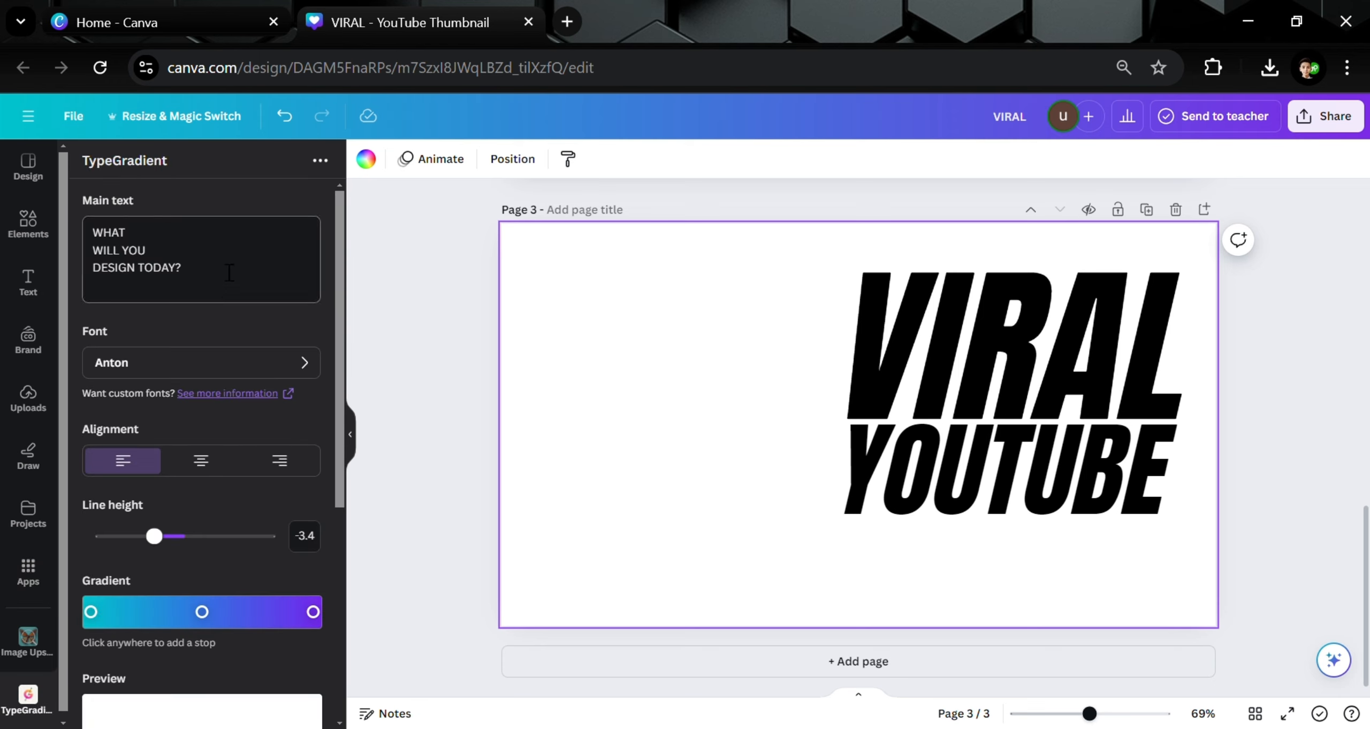
Step: Replace the TypeGradient main text with THUMBNAIL
key("ctrl+a")
type("Th")
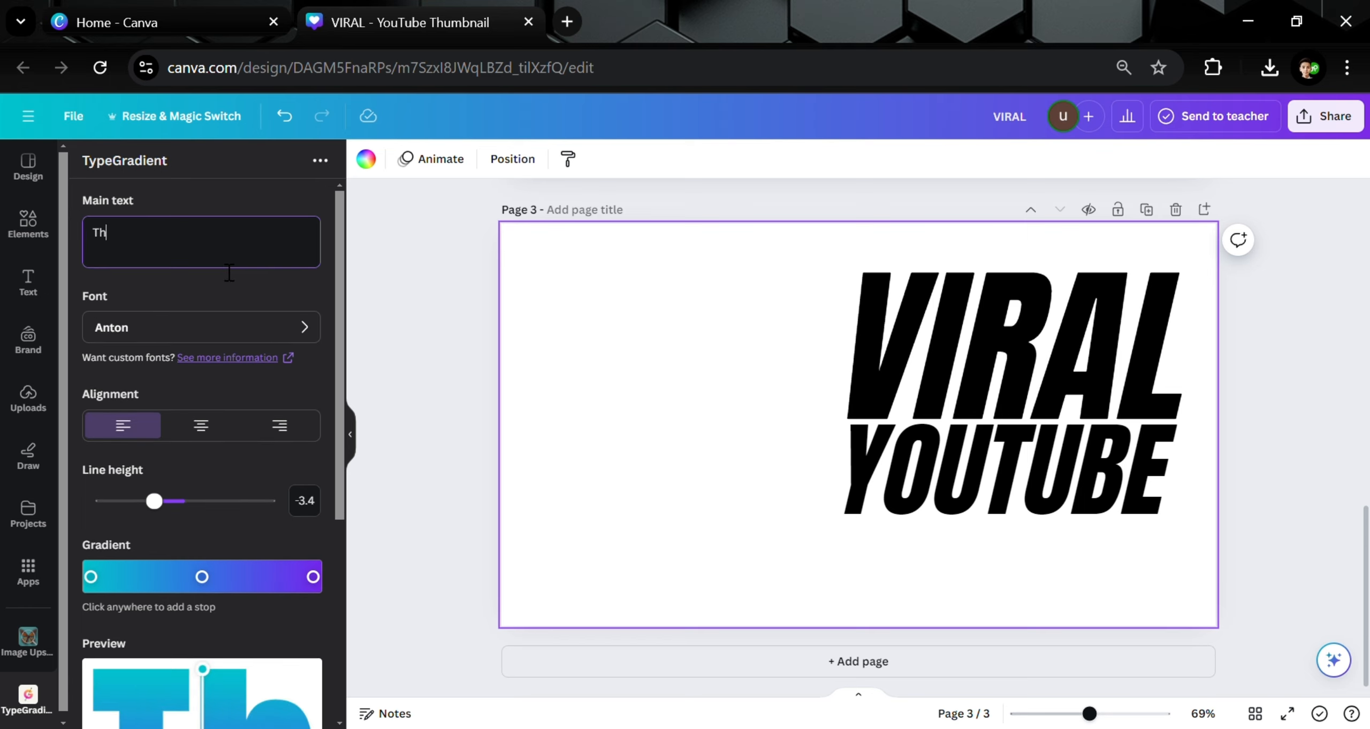
key("BackSpace")
type("HUMBNAIL")
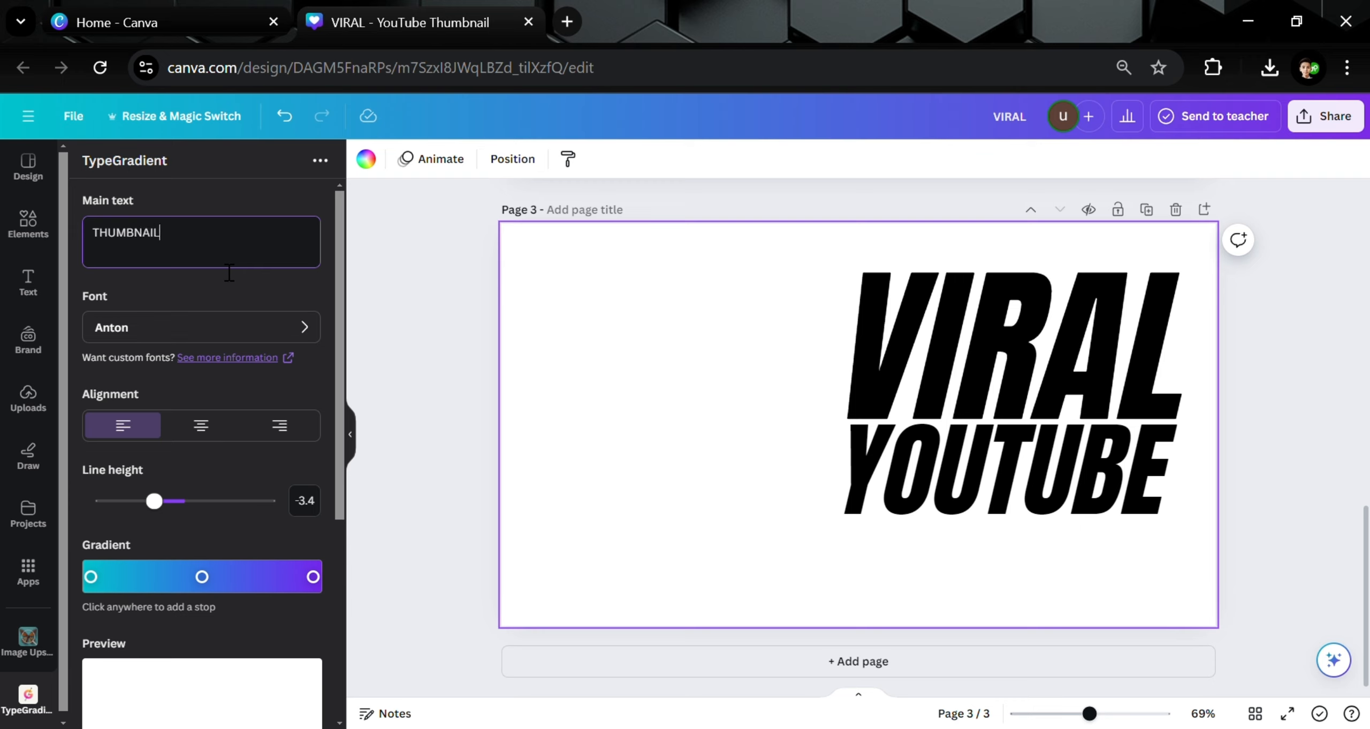
scroll(197, 345, "down", 4)
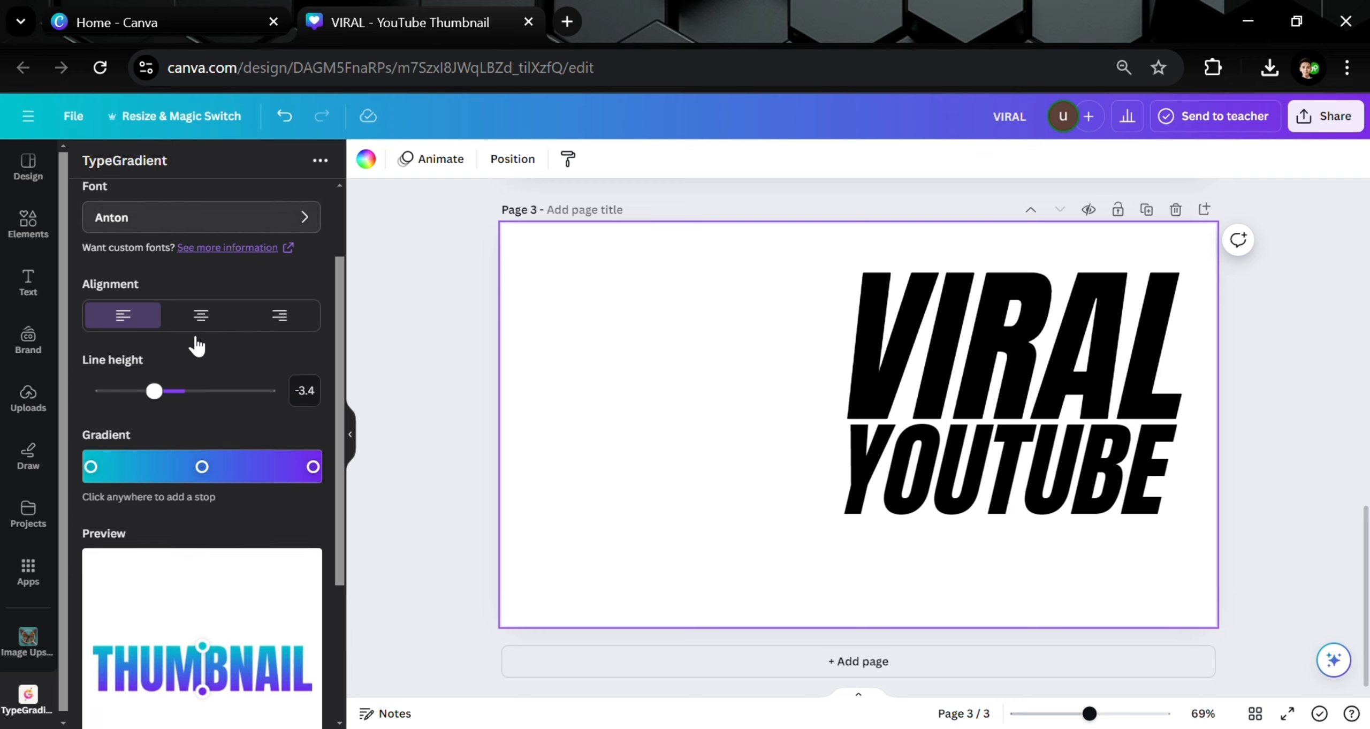
scroll(162, 320, "down", 1)
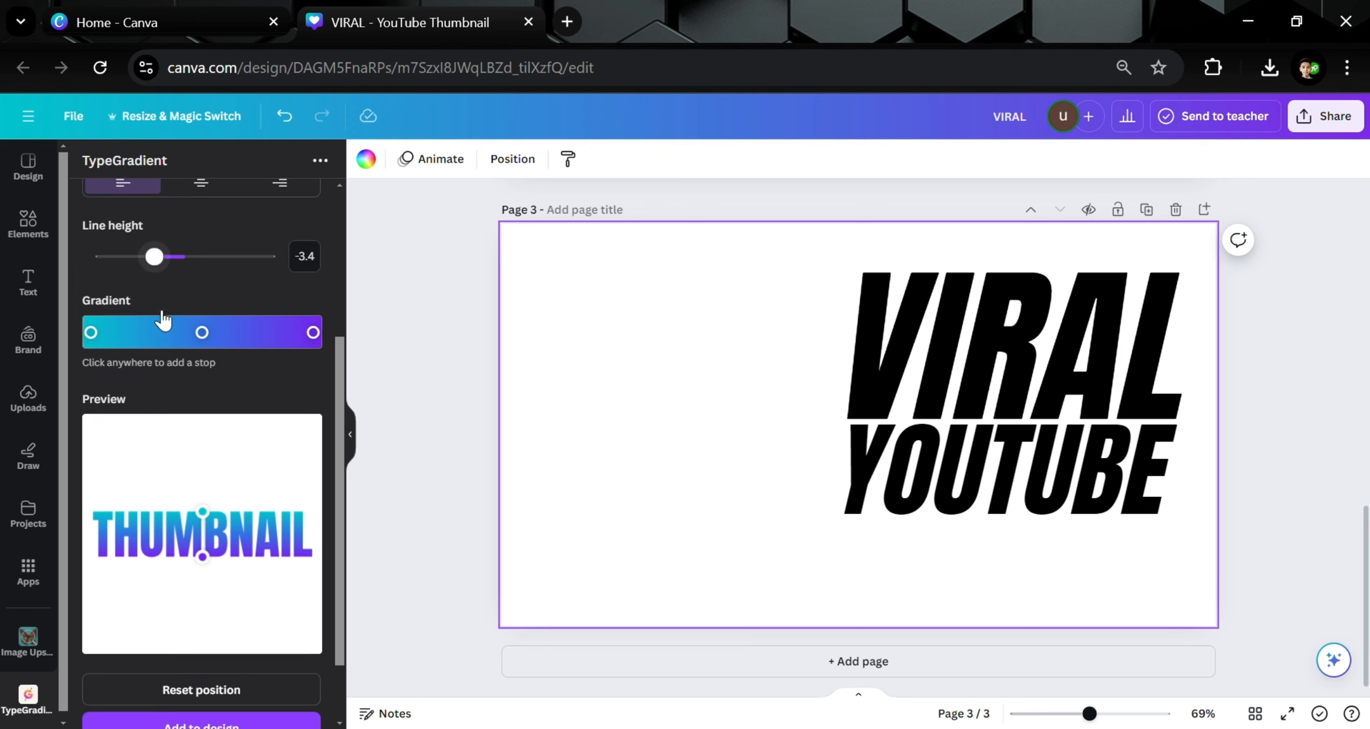
Step: Recolour the gradient's first and middle stops orange and its last stop yellow (#fff618), adding an extra stop beside the middle one
left_click(92, 326)
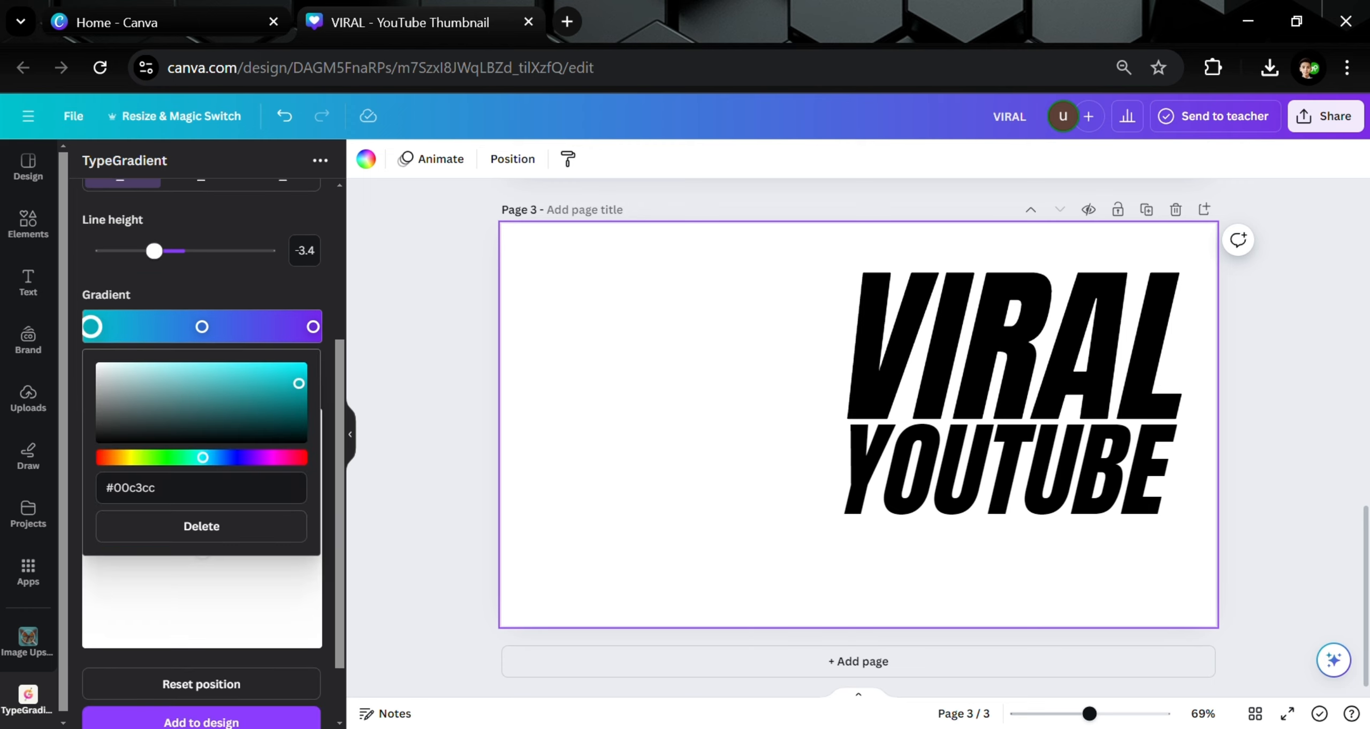
left_click_drag(202, 457, 123, 458)
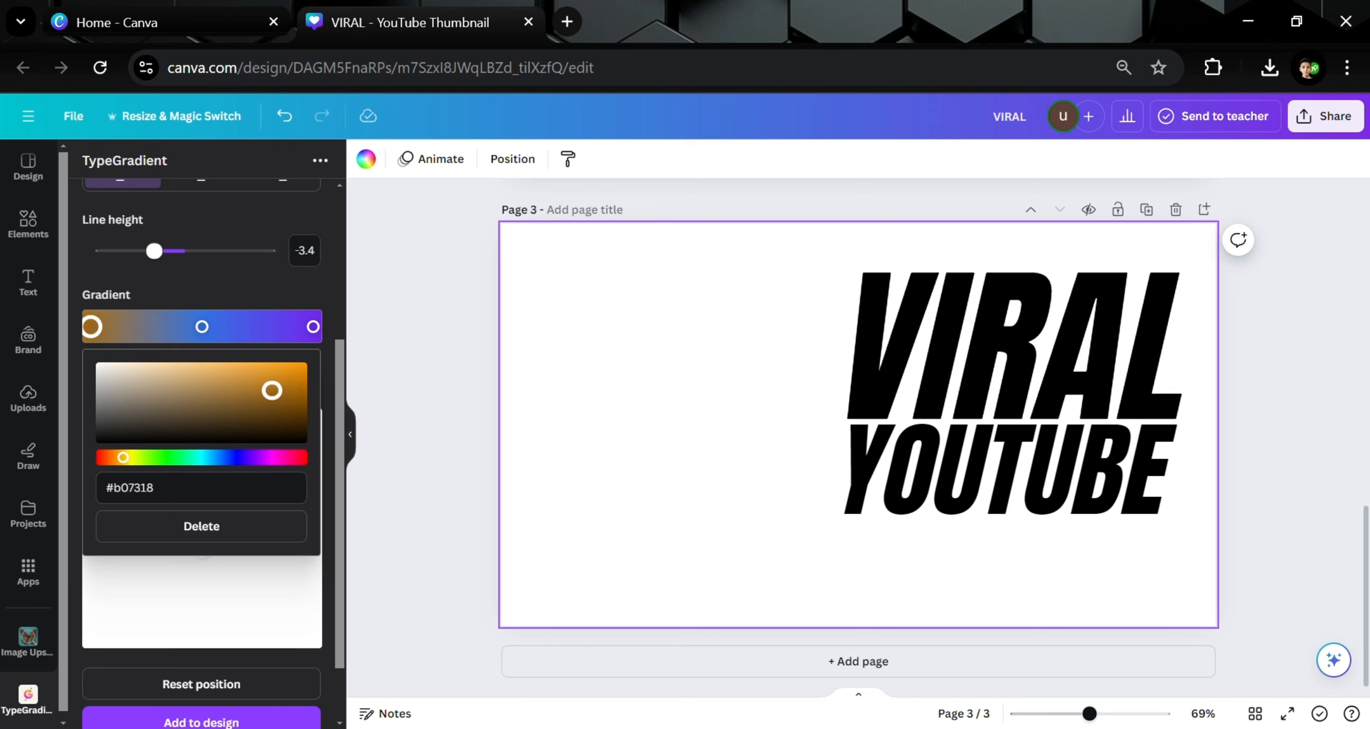
left_click_drag(272, 390, 238, 378)
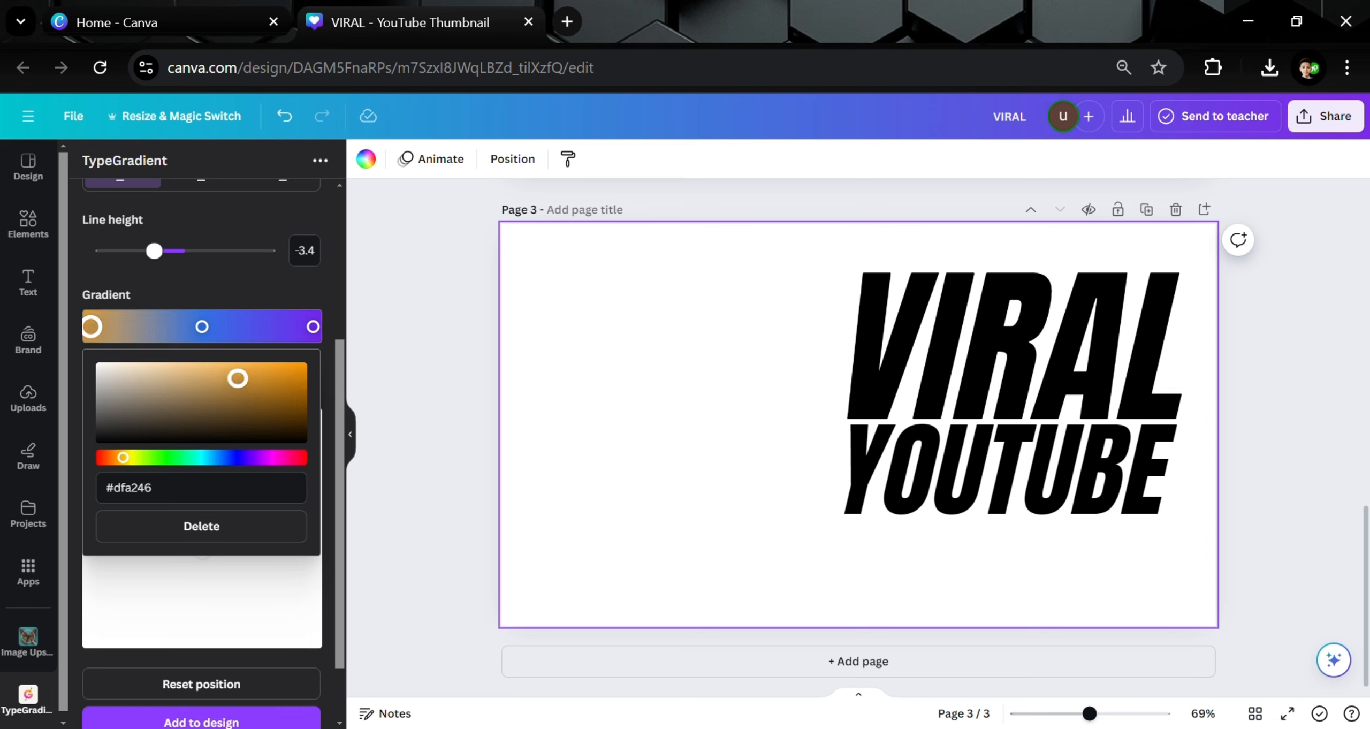
left_click(214, 324)
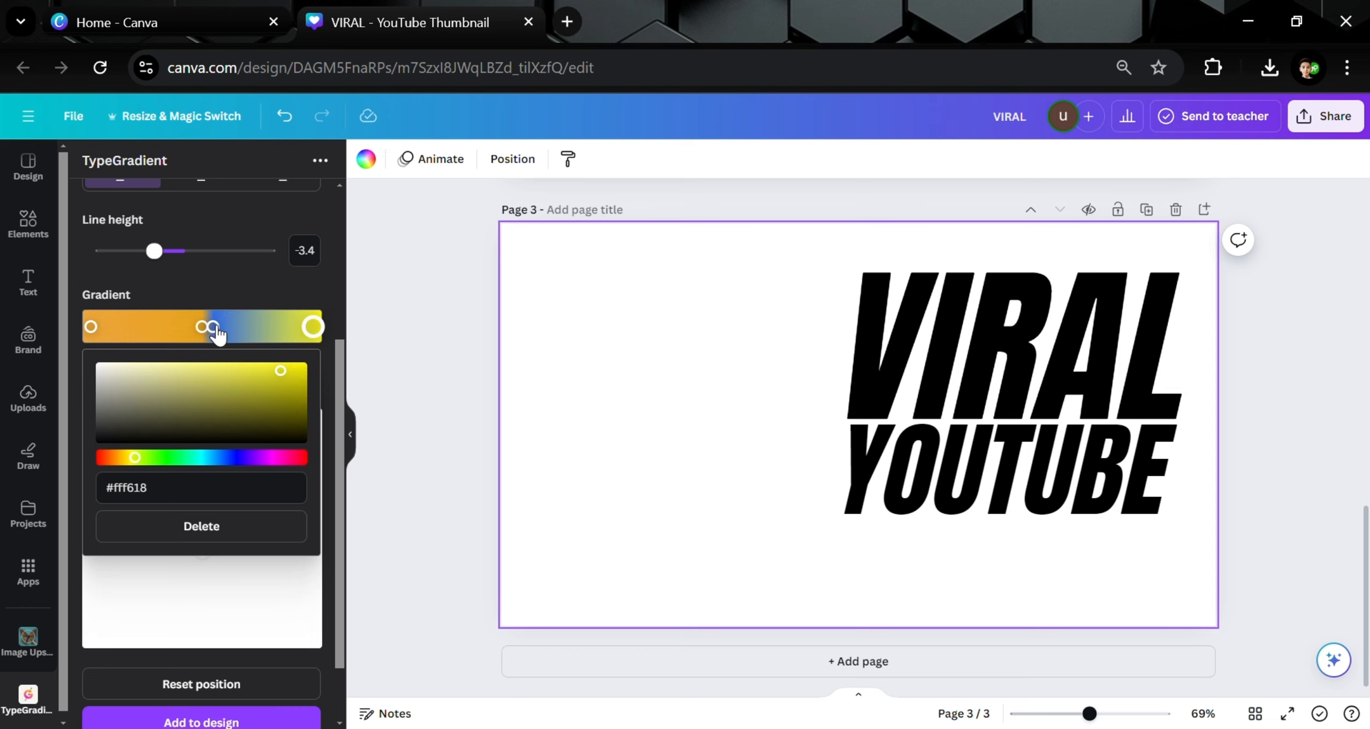
Step: Change the extra gradient stop beside the middle from blue to muted yellow #cec358
left_click(215, 329)
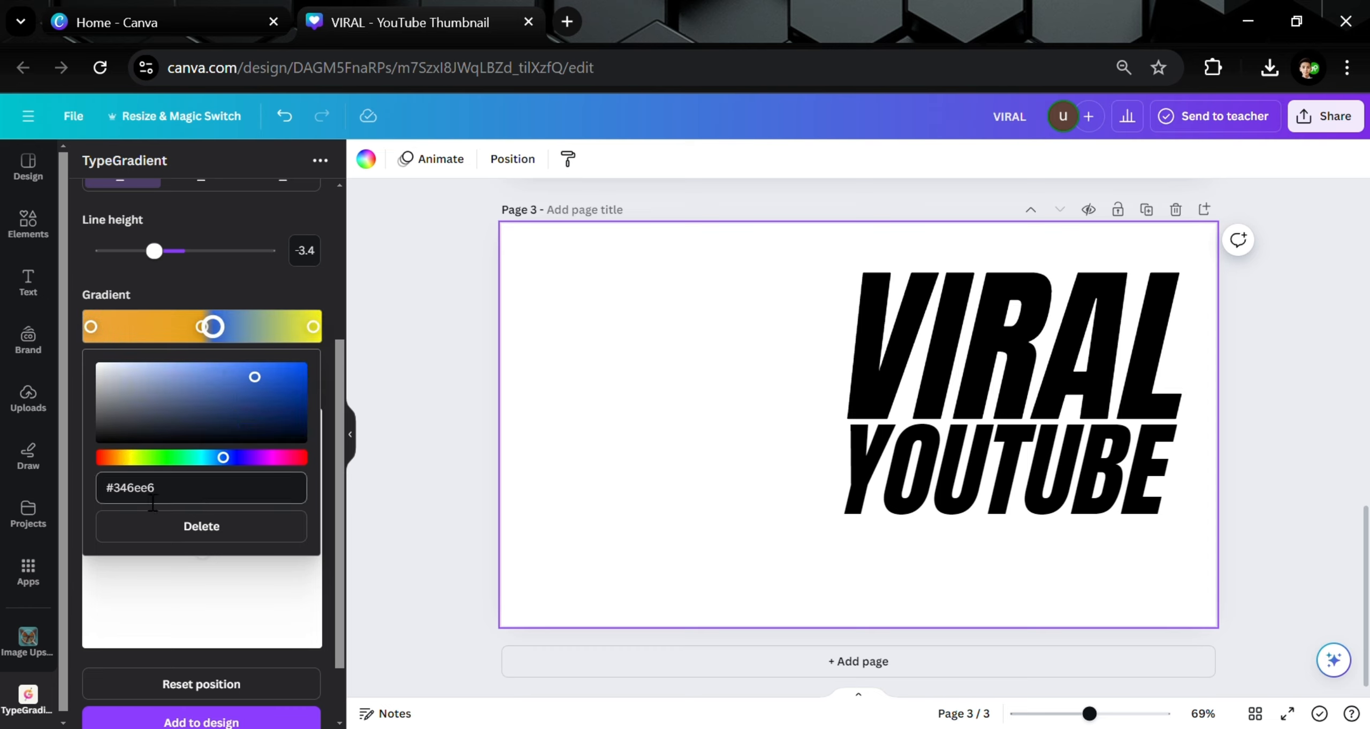
left_click(132, 458)
left_click_drag(246, 383, 216, 382)
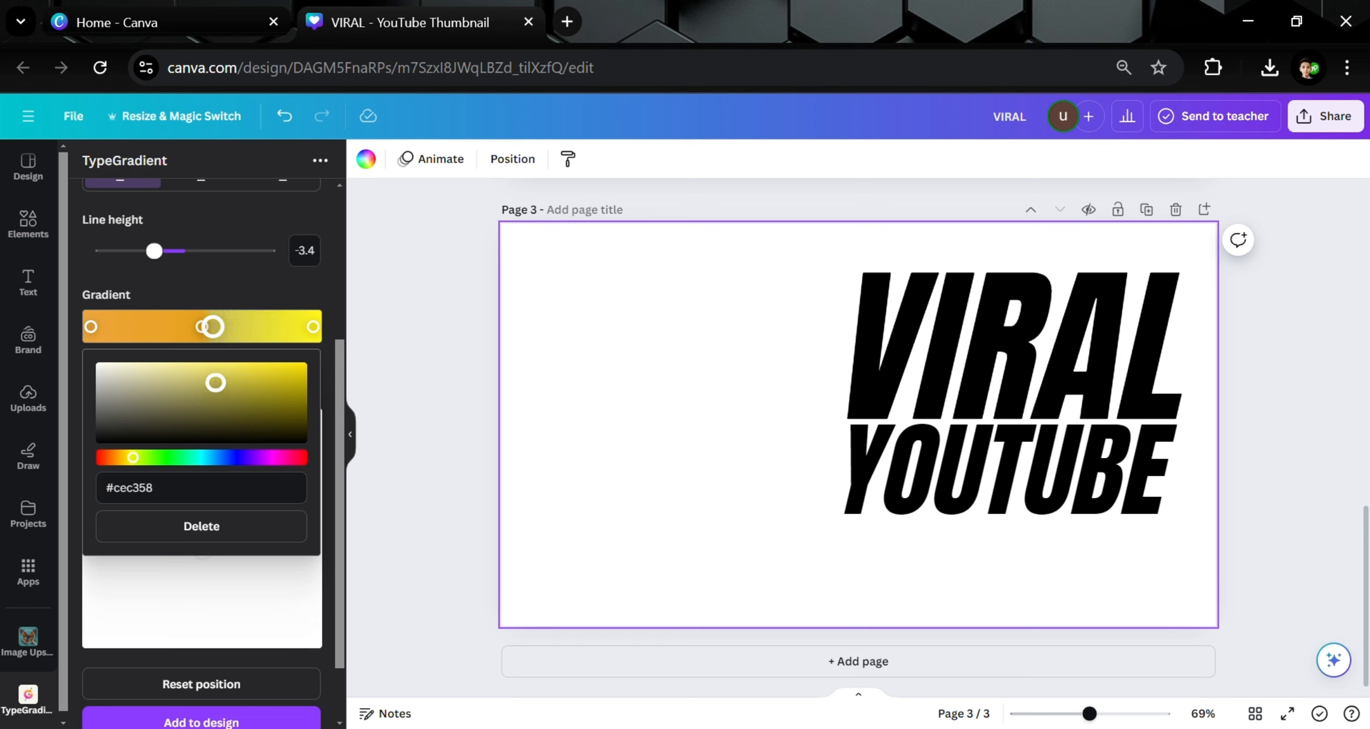
Step: Set the gradient's last stop to bright yellow #faff18 and close the colour picker
left_click(313, 328)
left_click_drag(136, 461, 124, 457)
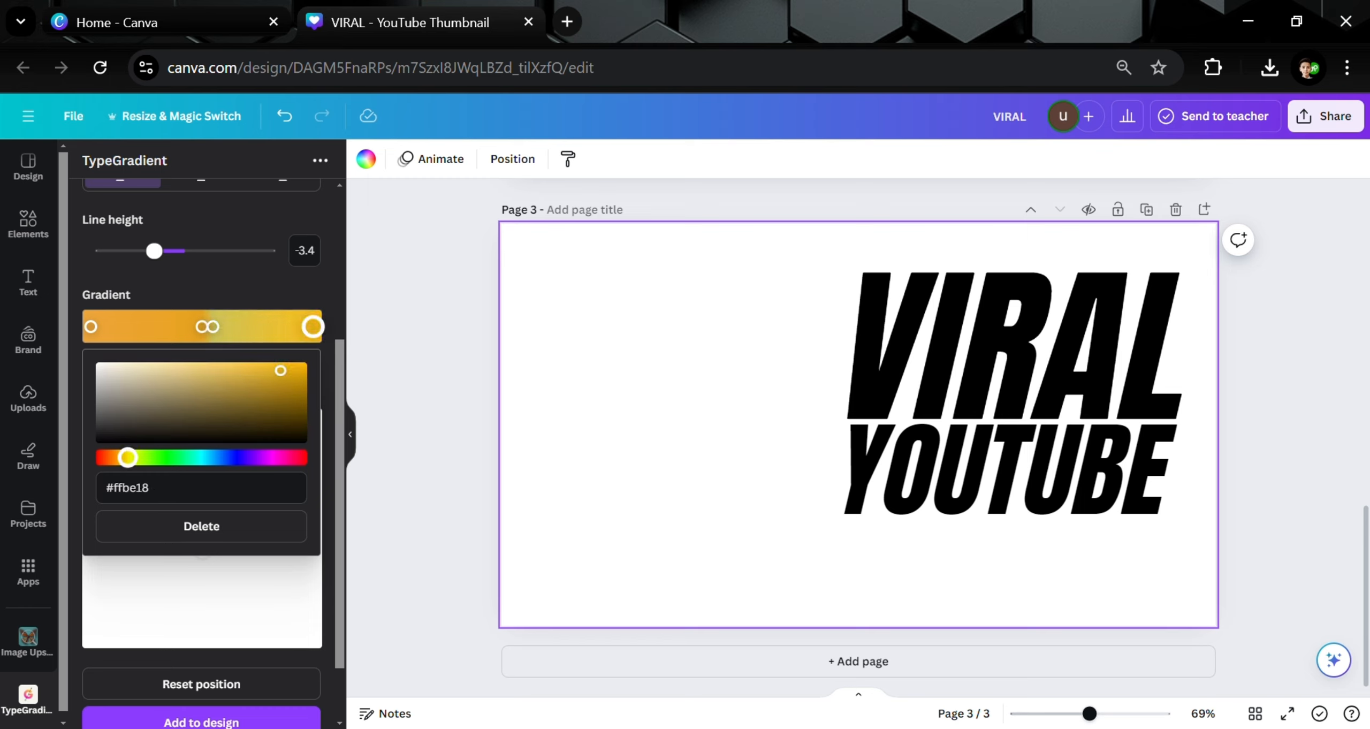
left_click(137, 458)
left_click(369, 471)
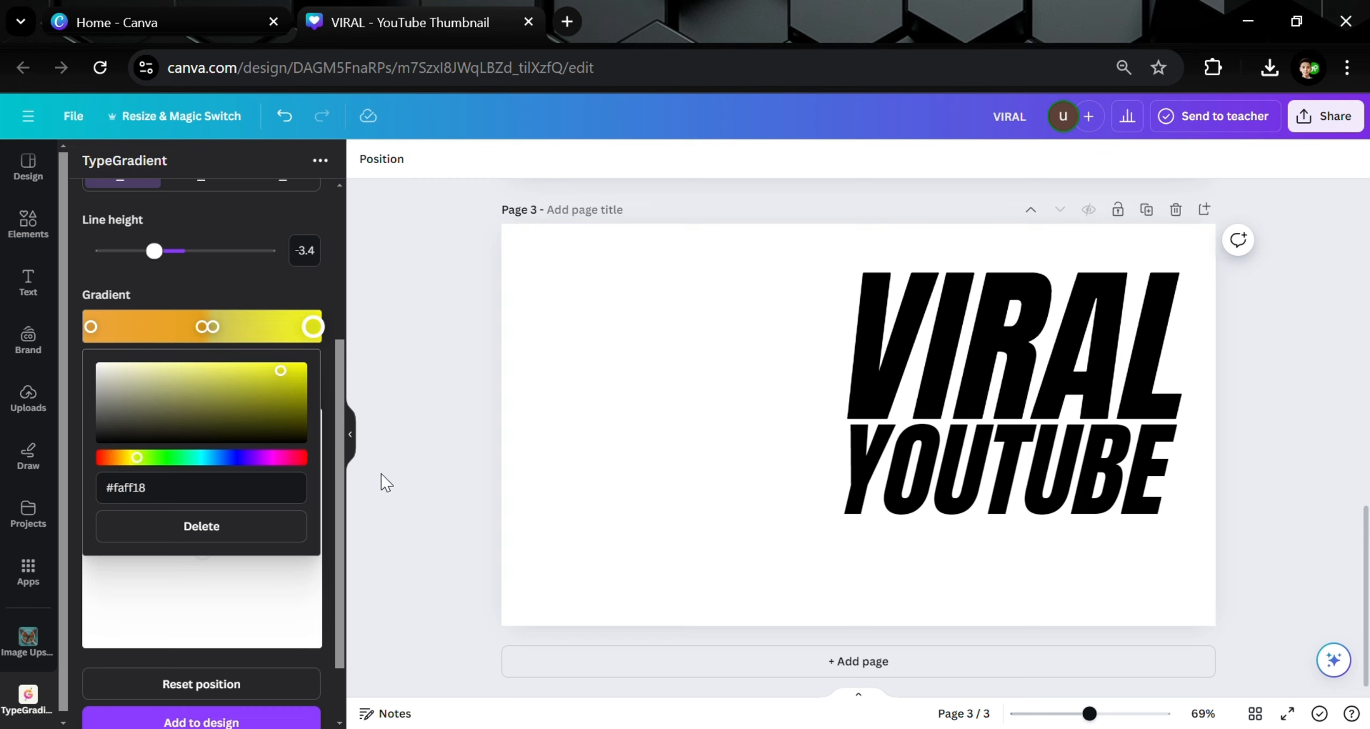
scroll(210, 637, "down", 1)
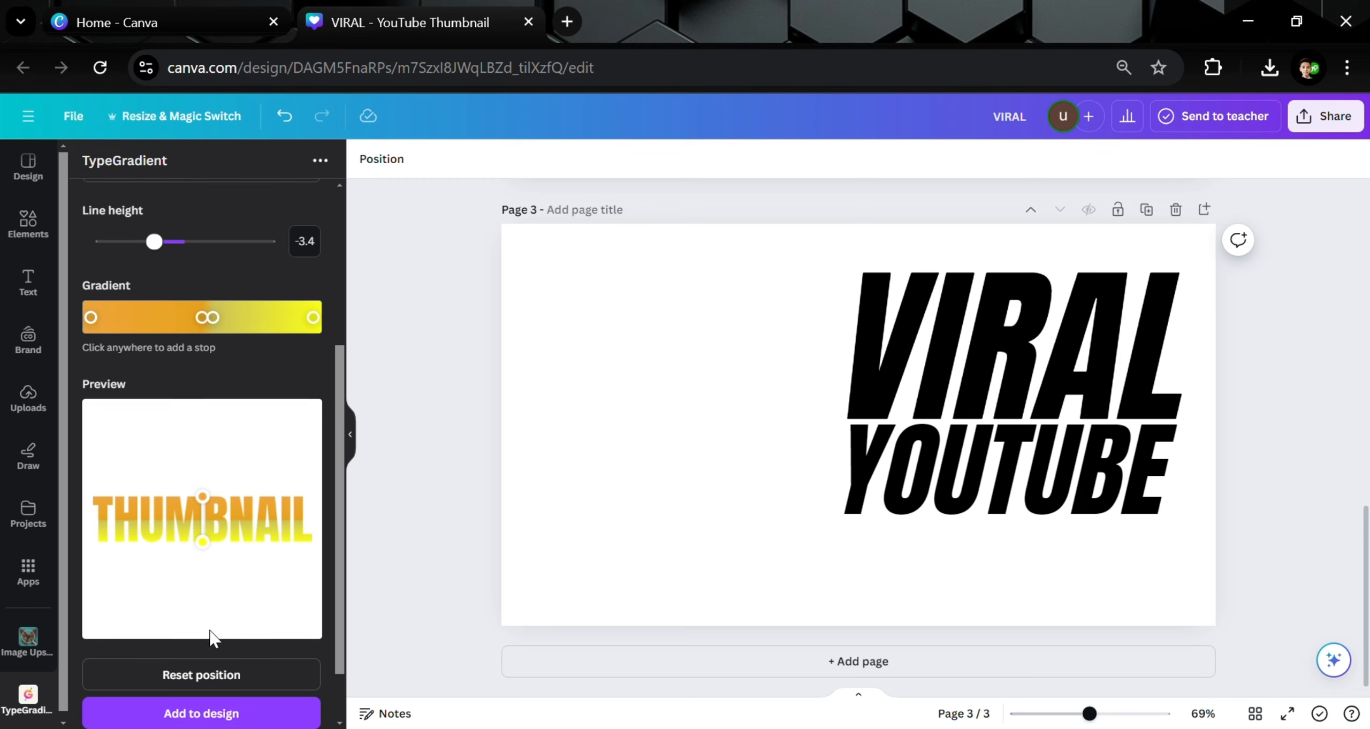
Step: Reverse the THUMBNAIL gradient's direction so yellow runs above orange, and add the lettering to page 3
left_click_drag(199, 484, 181, 524)
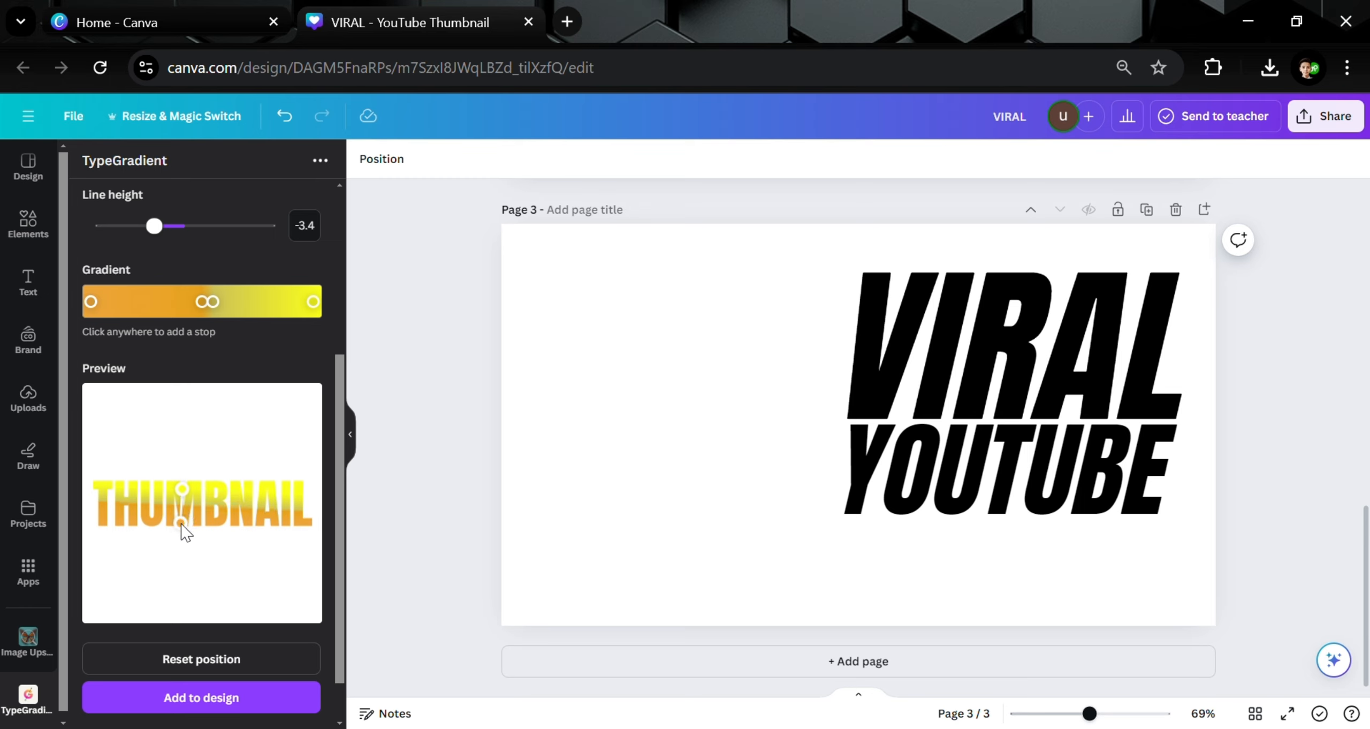
scroll(186, 582, "down", 1)
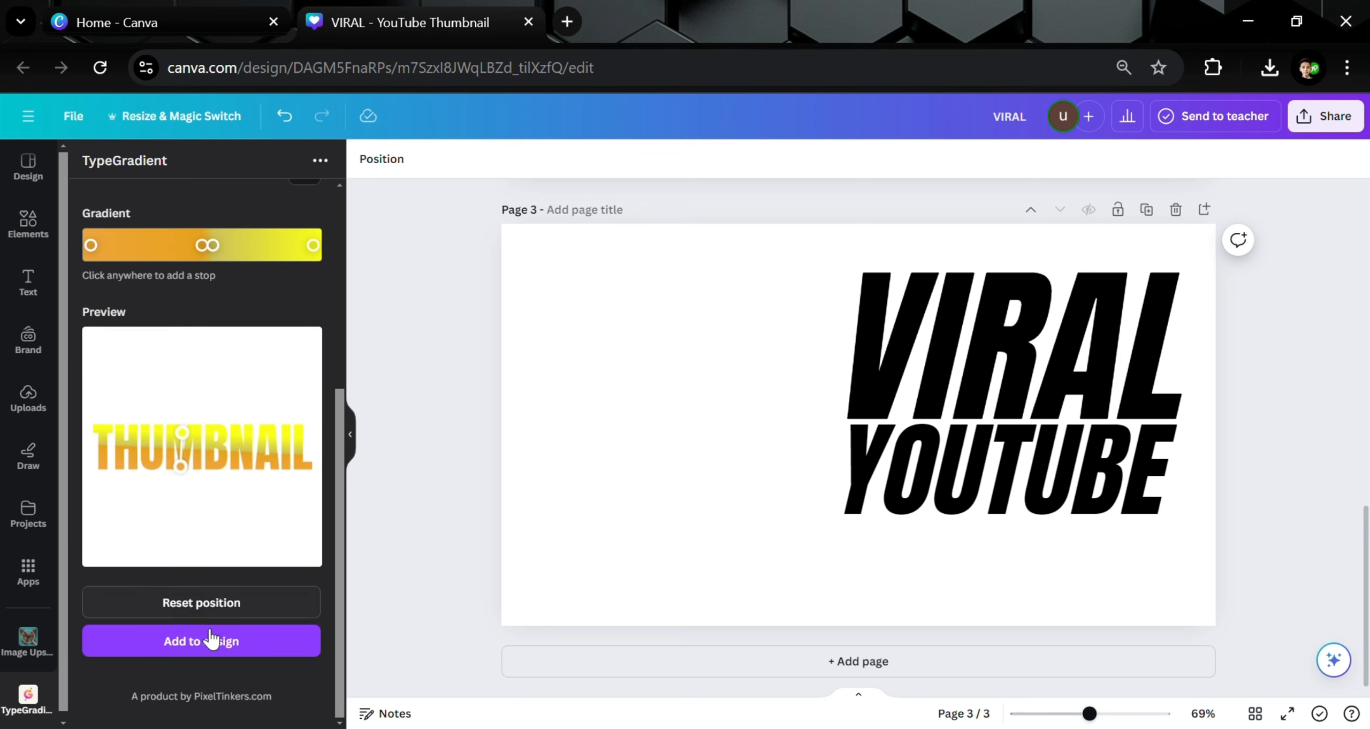
left_click(184, 646)
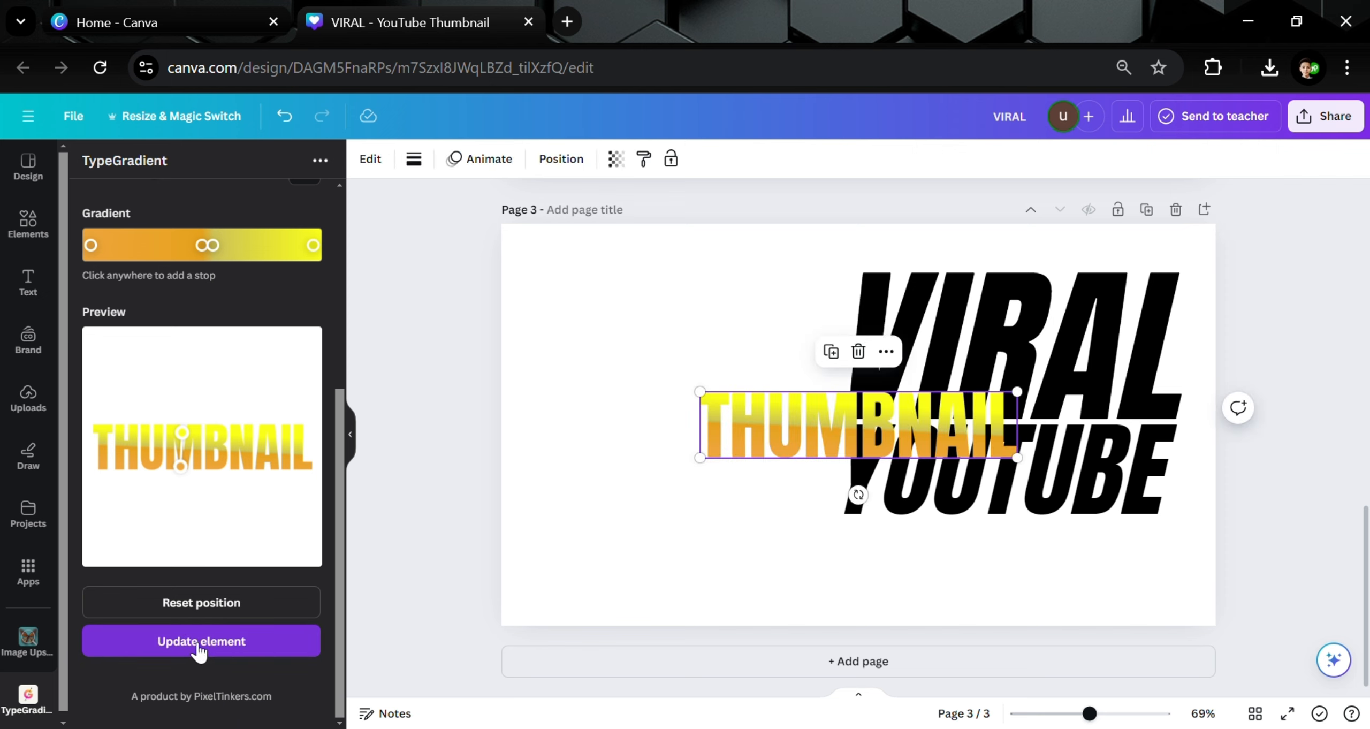
Step: Place the gradient THUMBNAIL lettering enlarged below YOUTUBE and shift the text above it slightly upward
left_click_drag(786, 451, 945, 602)
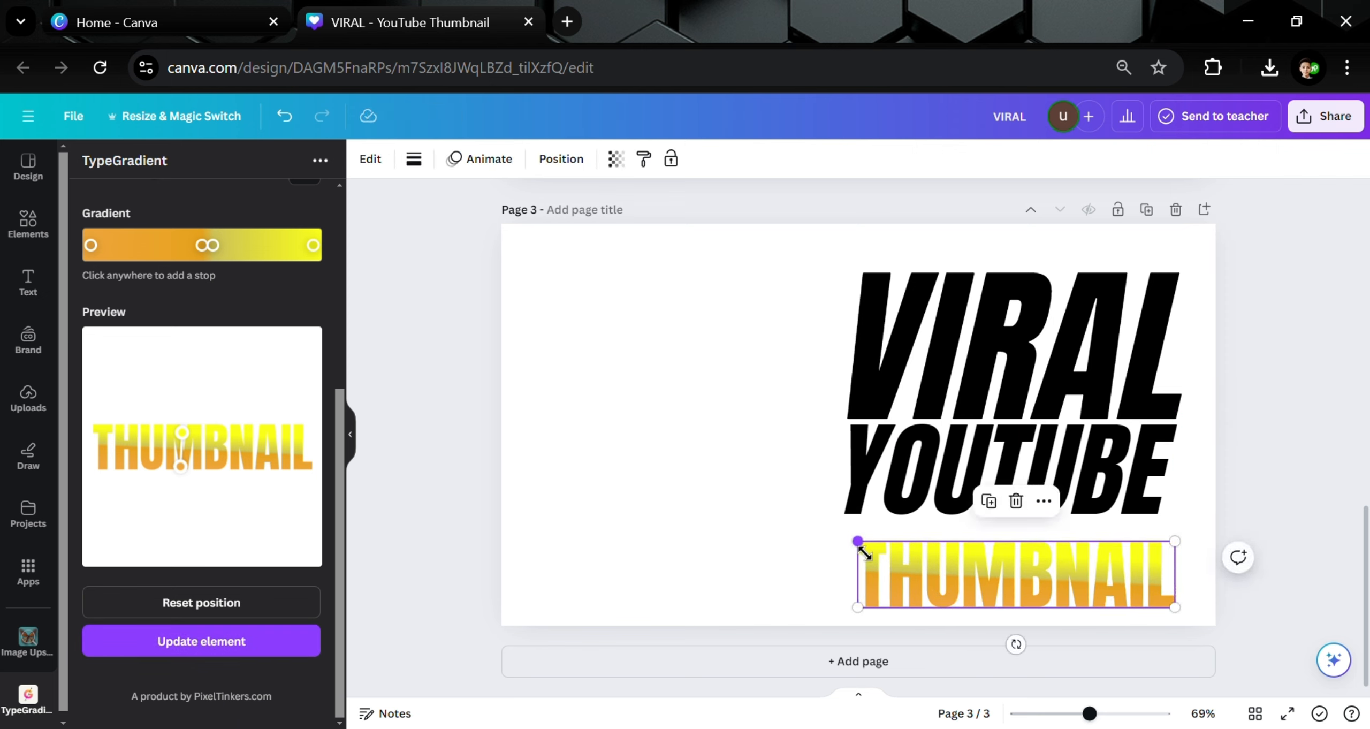
left_click_drag(864, 553, 742, 517)
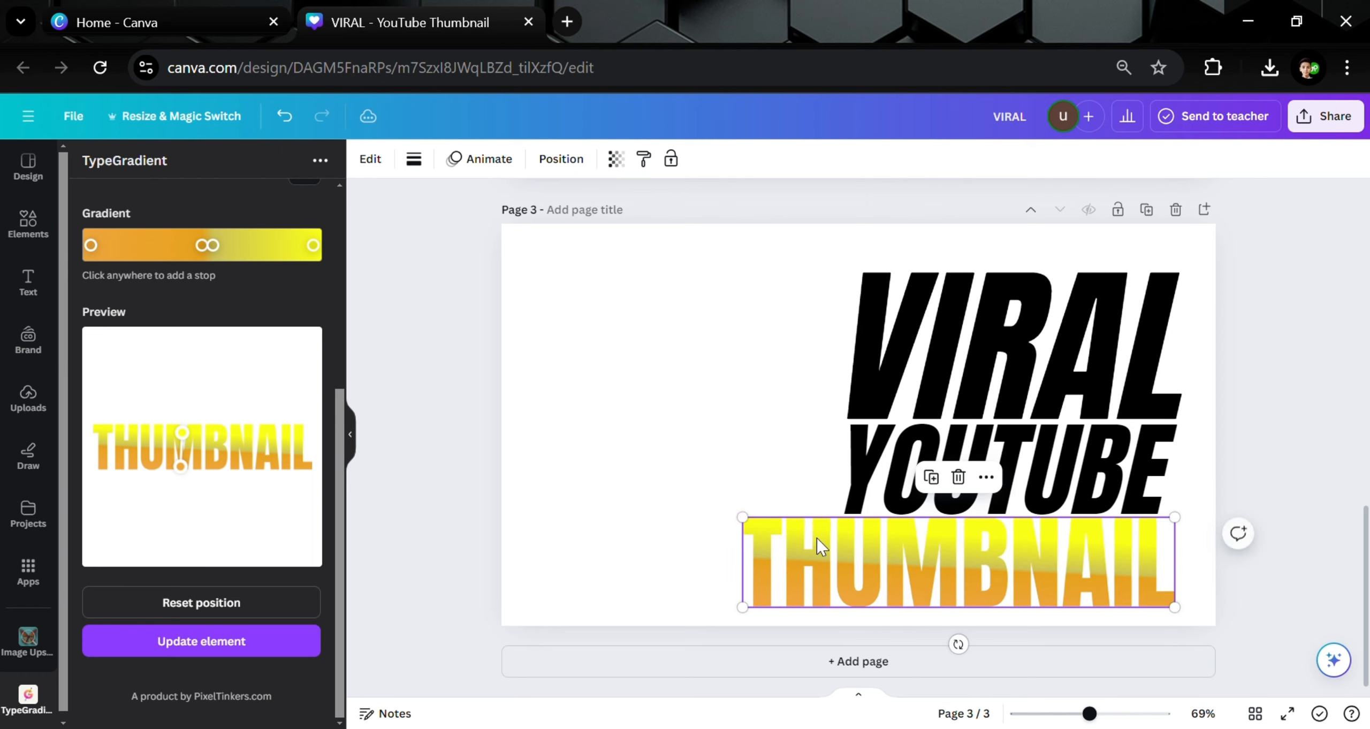
left_click_drag(888, 560, 905, 566)
left_click_drag(753, 316, 913, 470)
left_click_drag(913, 470, 911, 452)
left_click(706, 517)
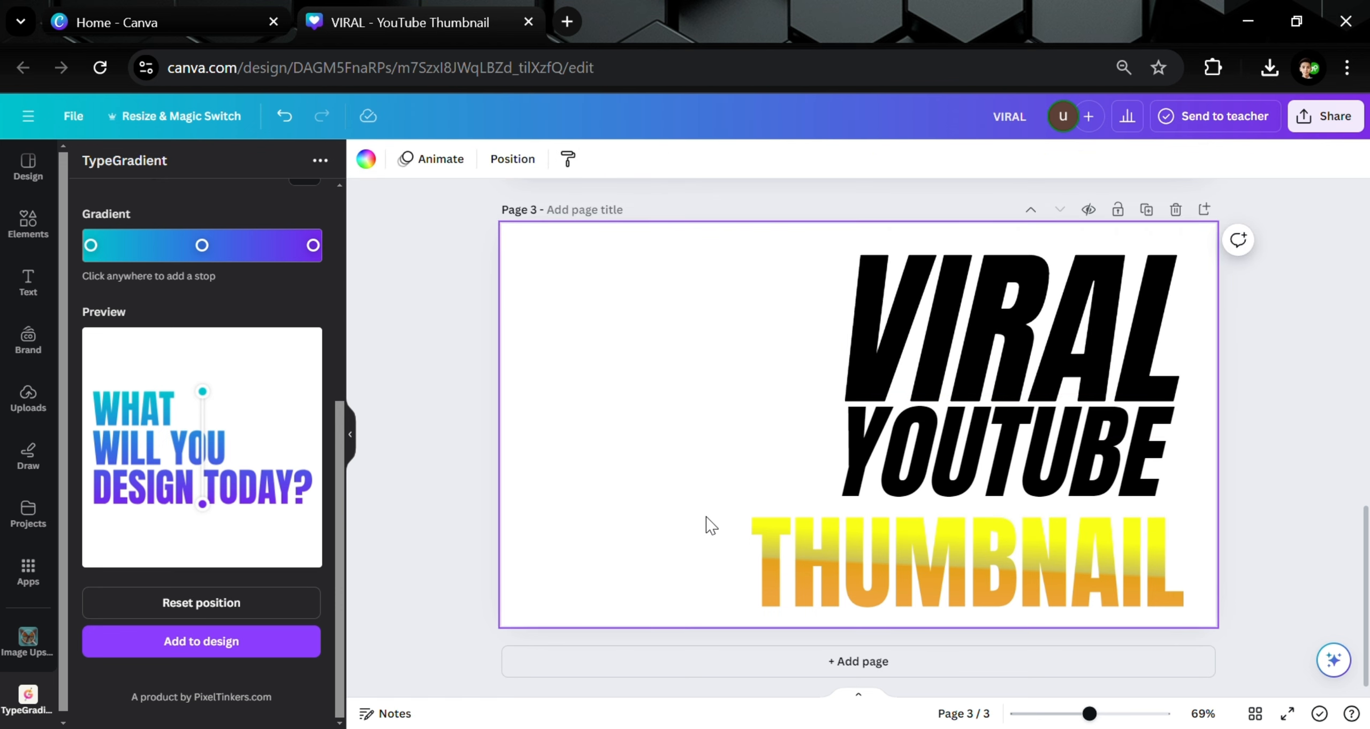
Step: Enlarge the THUMBNAIL lettering further from its upper-left corner until it nearly meets YOUTUBE, and deselect it
left_click(942, 559)
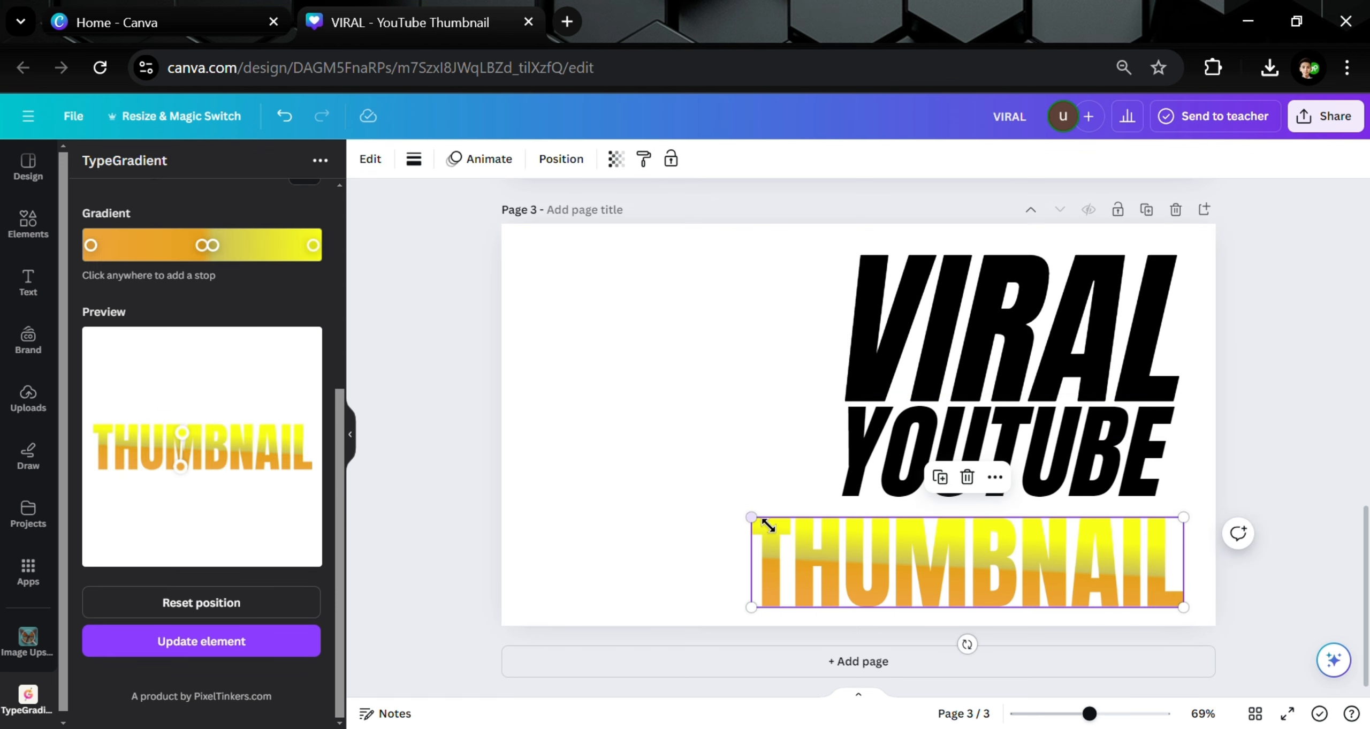
left_click_drag(753, 518, 705, 507)
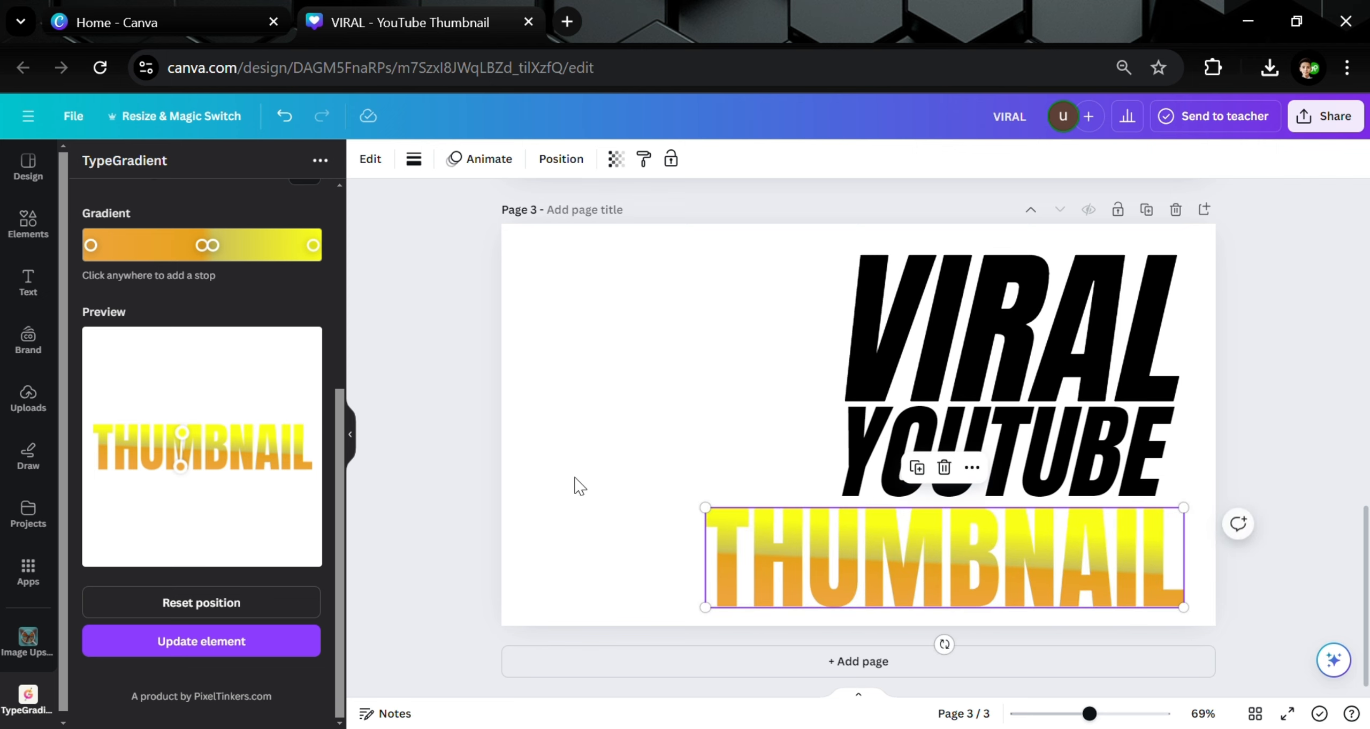
left_click(580, 486)
Step: Download only page 3 as a PNG with a transparent background
left_click(937, 559)
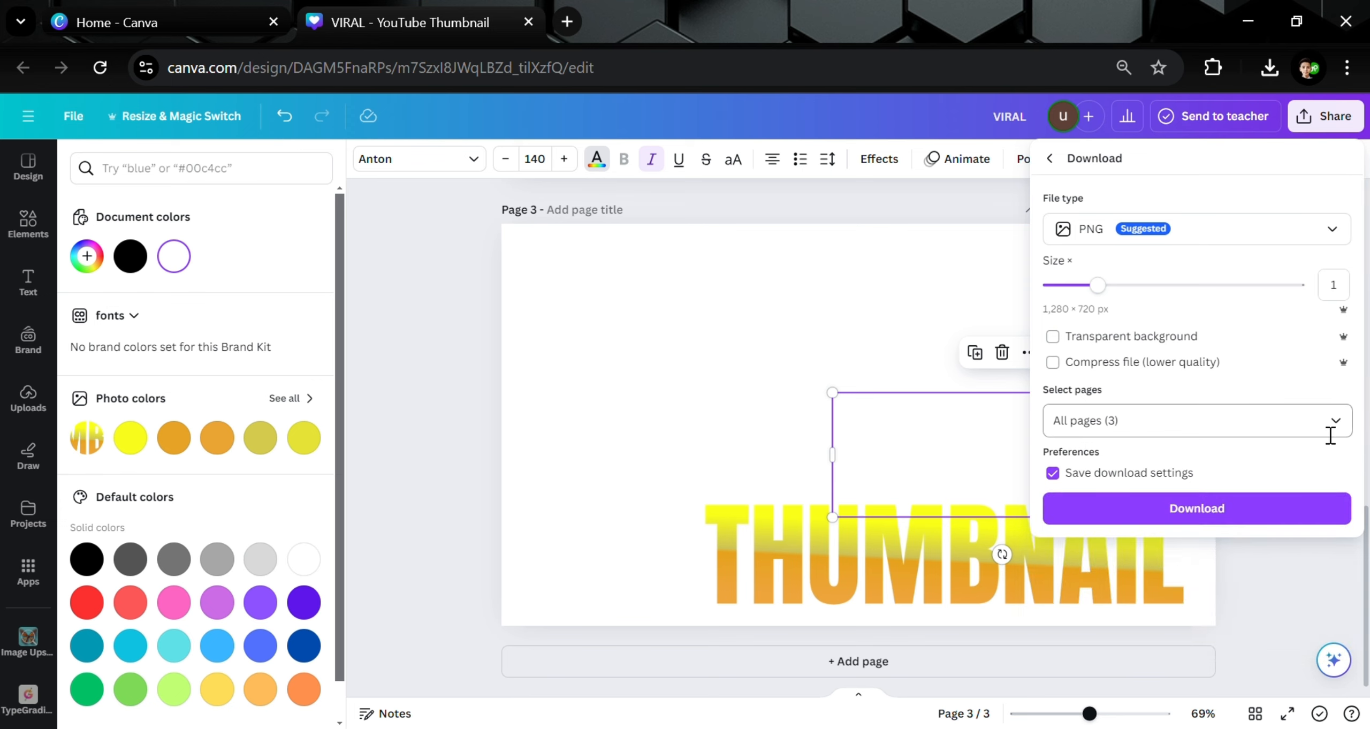
left_click(1332, 421)
left_click(1095, 466)
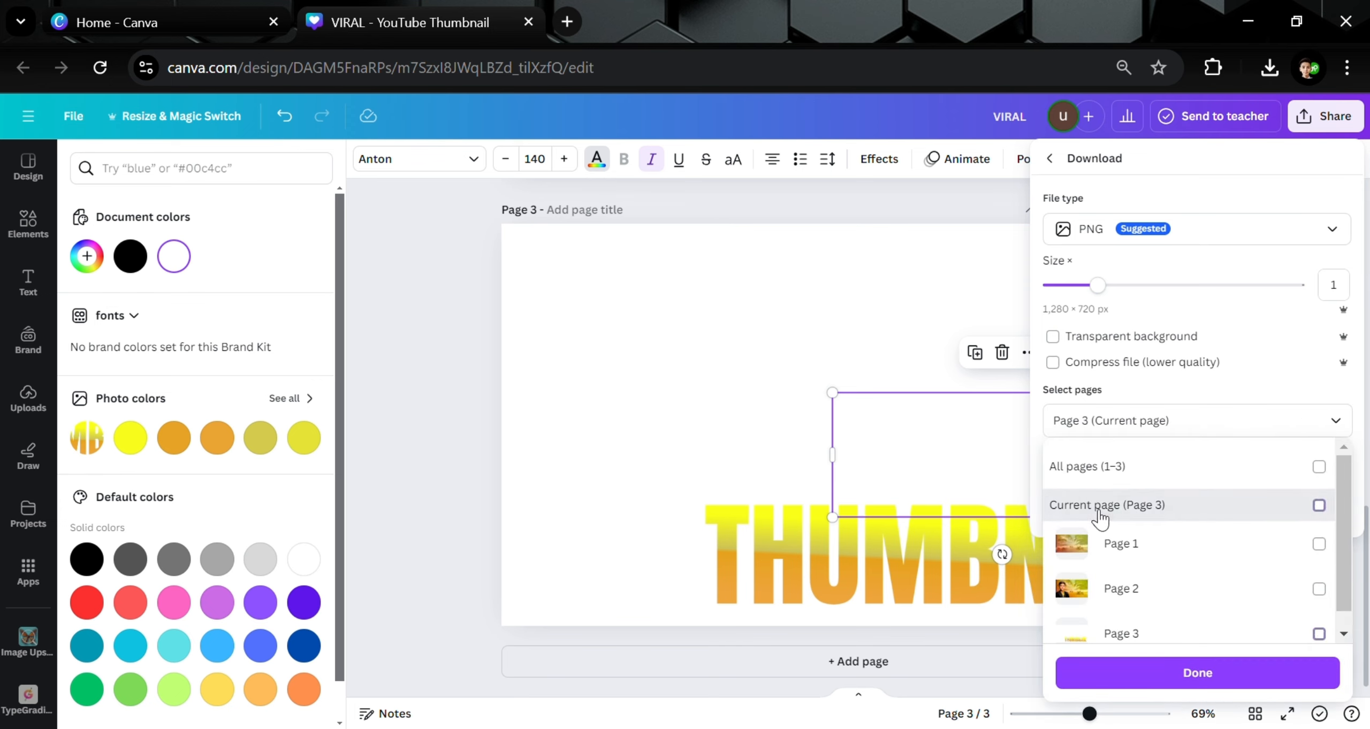
left_click(1100, 509)
left_click(1155, 675)
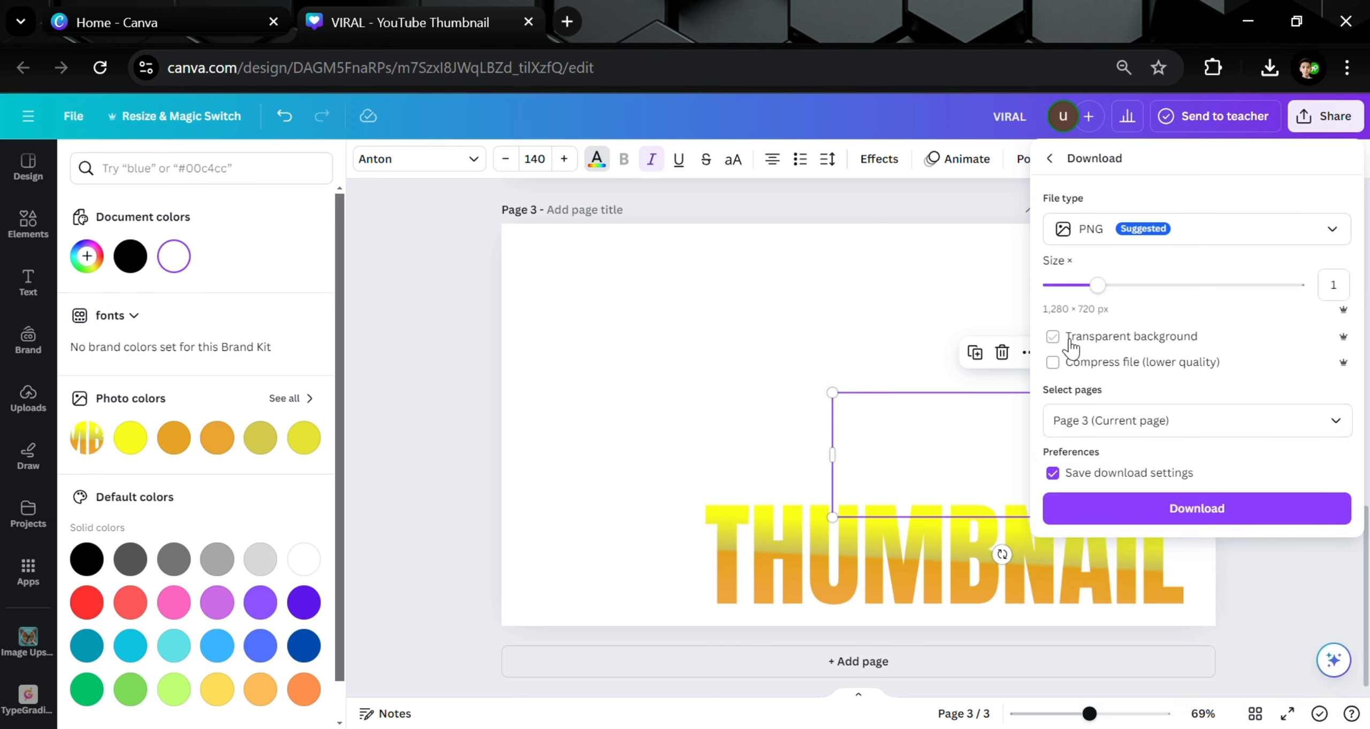
left_click(1204, 511)
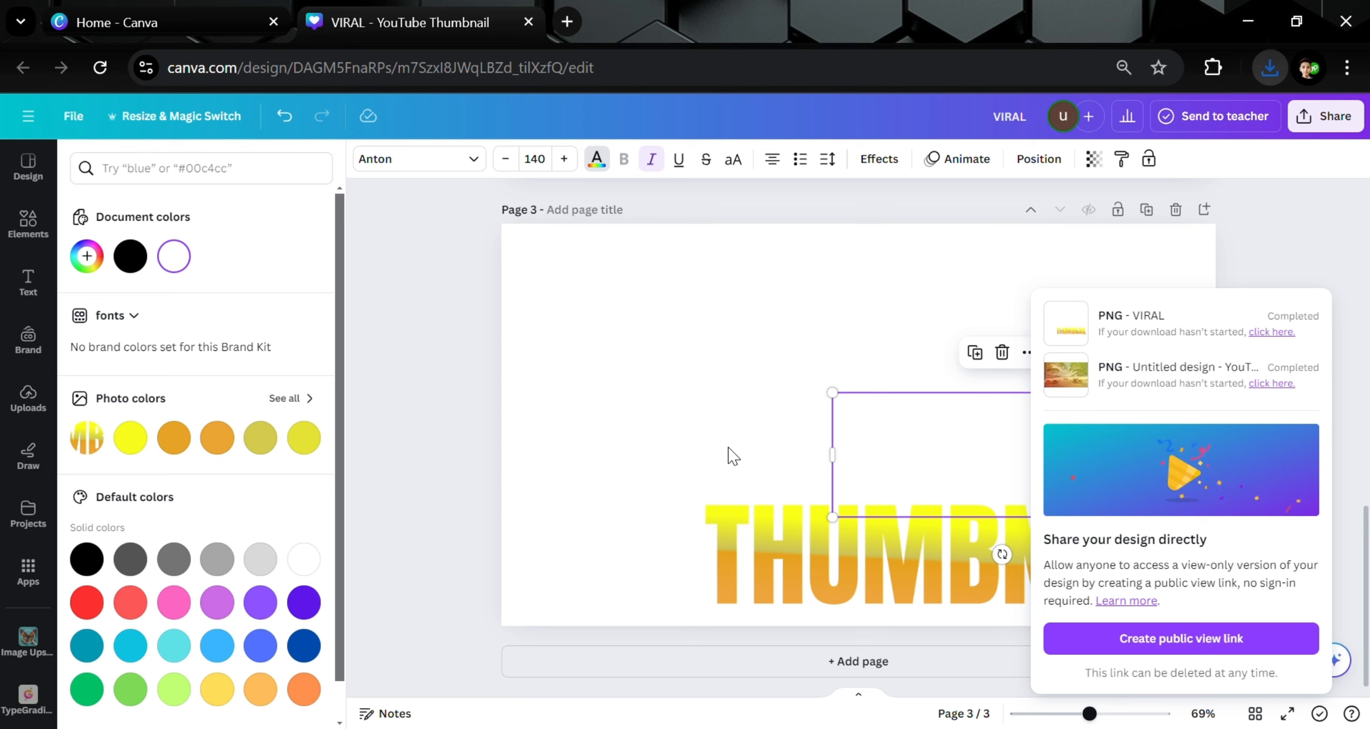
Step: Upload the downloaded transparent text image and insert it on page 2 over the beach portrait
scroll(728, 447, "up", 7)
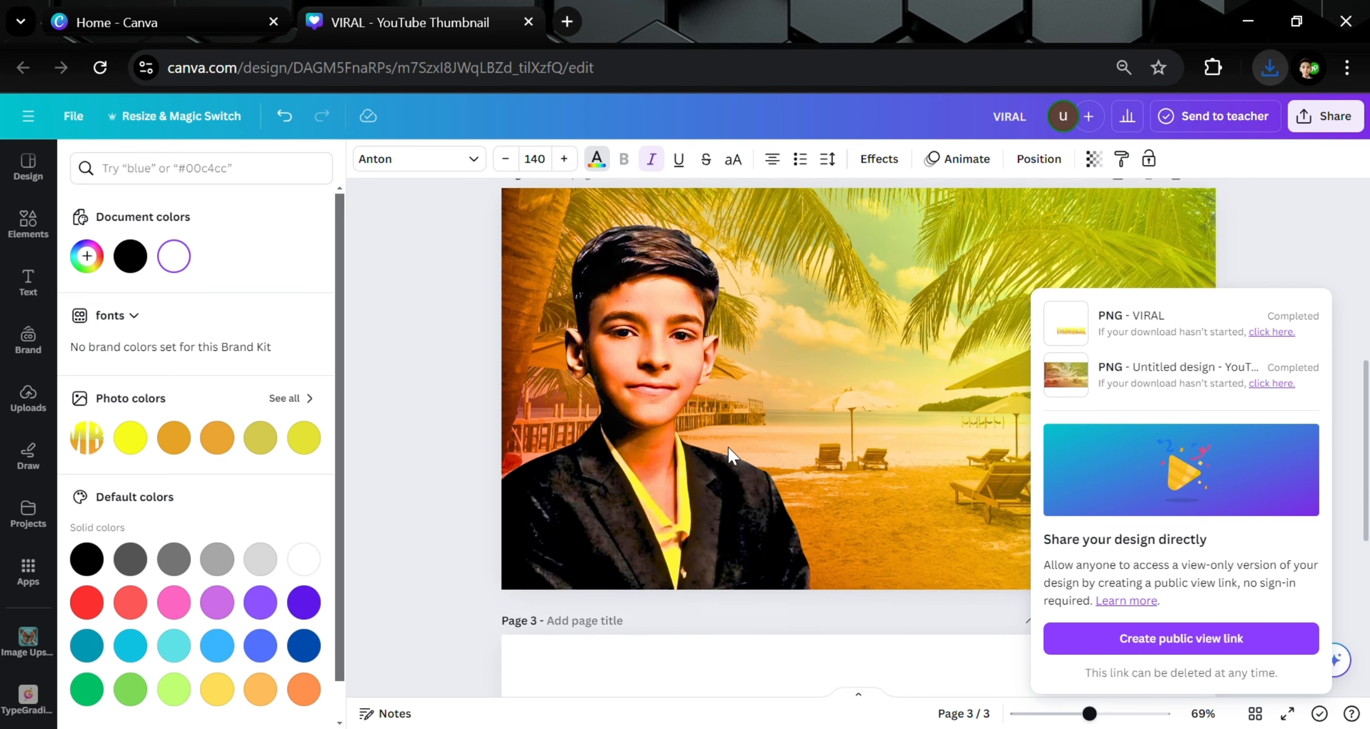
scroll(729, 448, "up", 1)
left_click(479, 418)
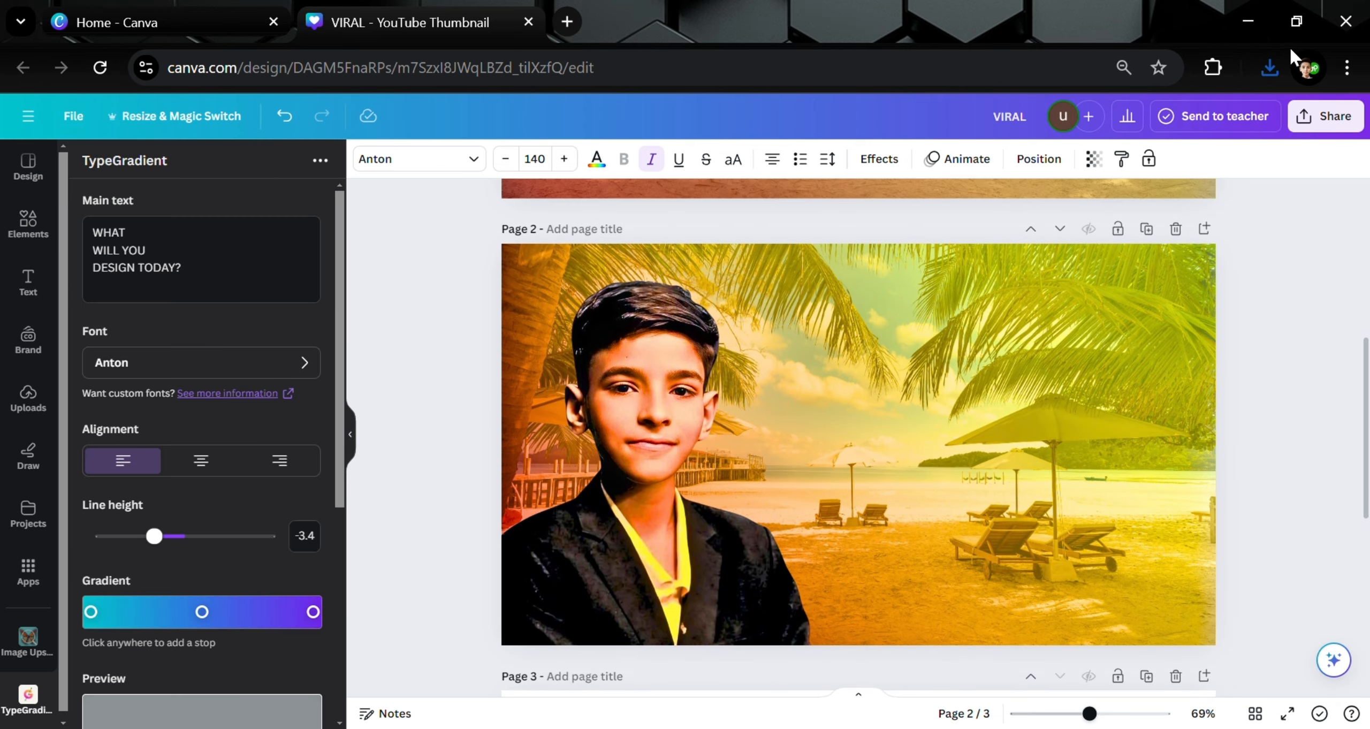
left_click_drag(1271, 60, 231, 364)
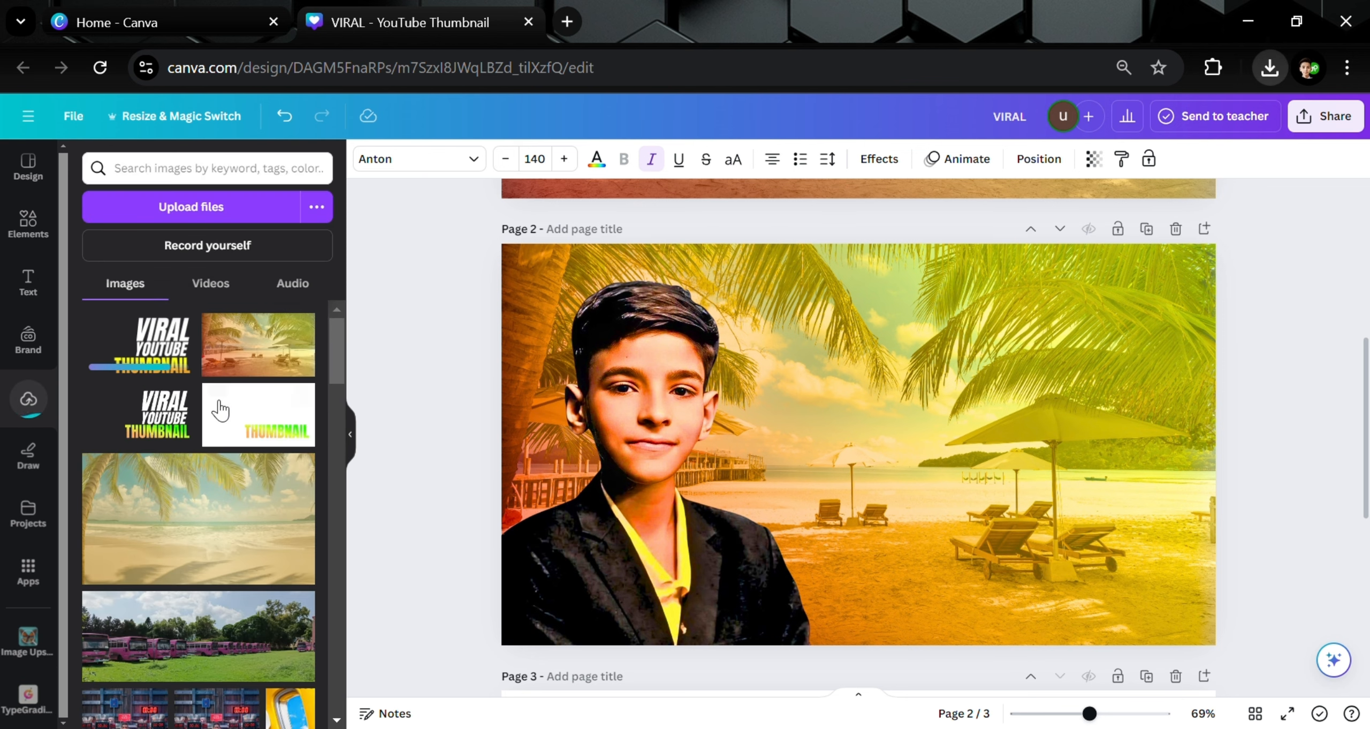
left_click(142, 364)
scroll(236, 474, "down", 5)
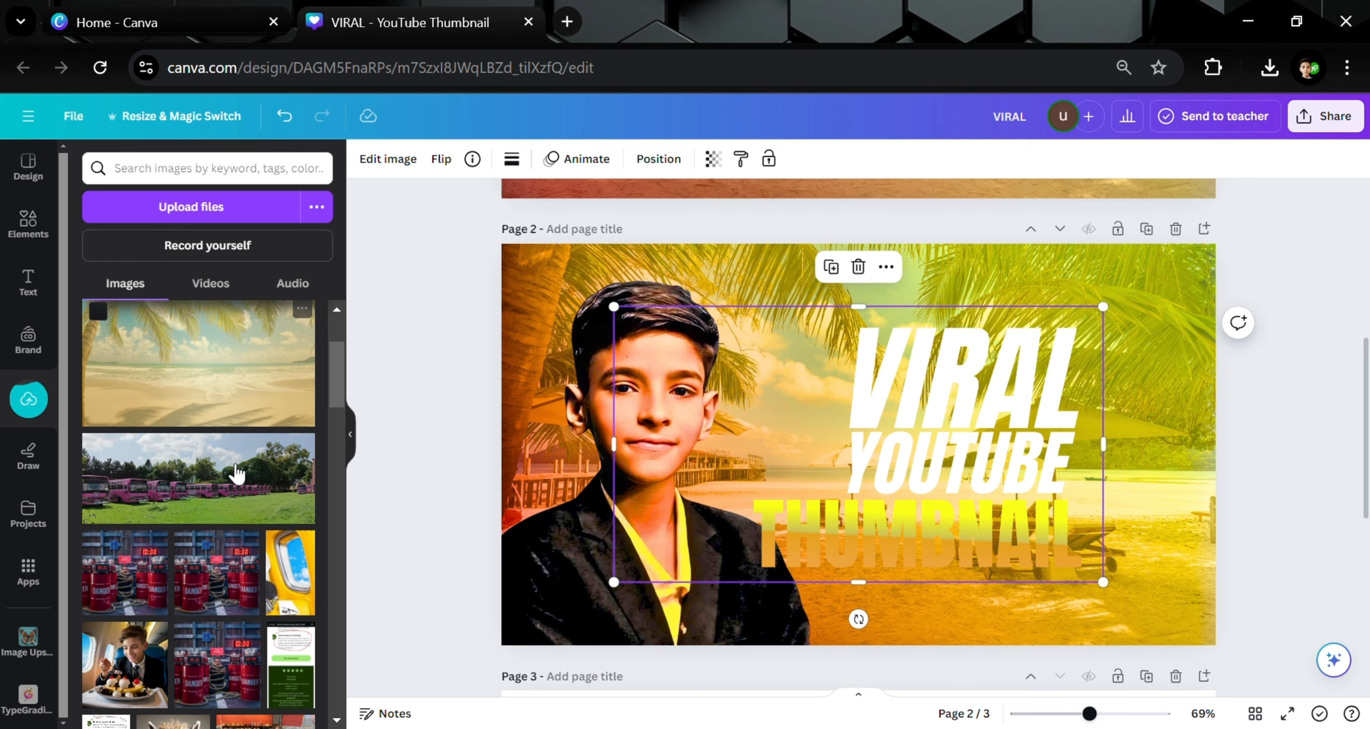
Step: Scale the text image to about the full size of page 2, with the lettering beside the portrait
left_click_drag(850, 420, 968, 363)
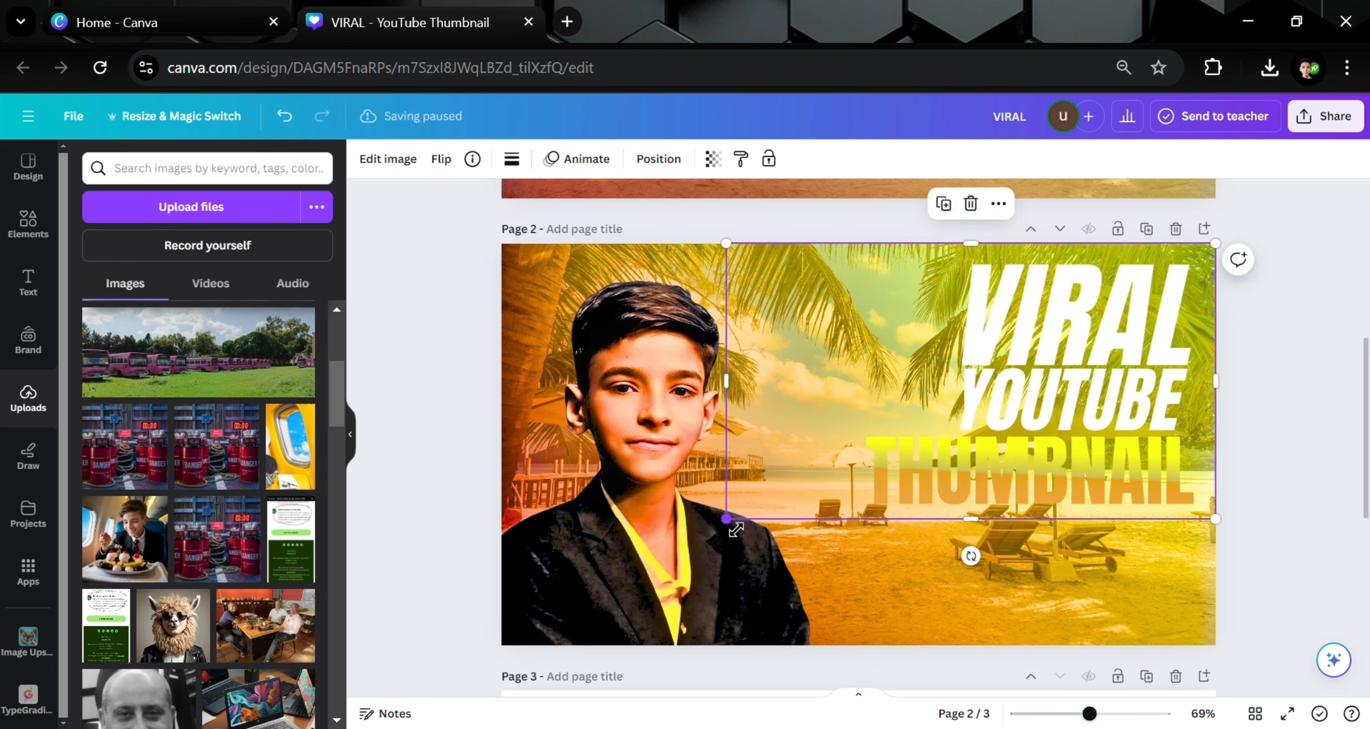
left_click_drag(736, 530, 527, 692)
left_click_drag(854, 554, 869, 558)
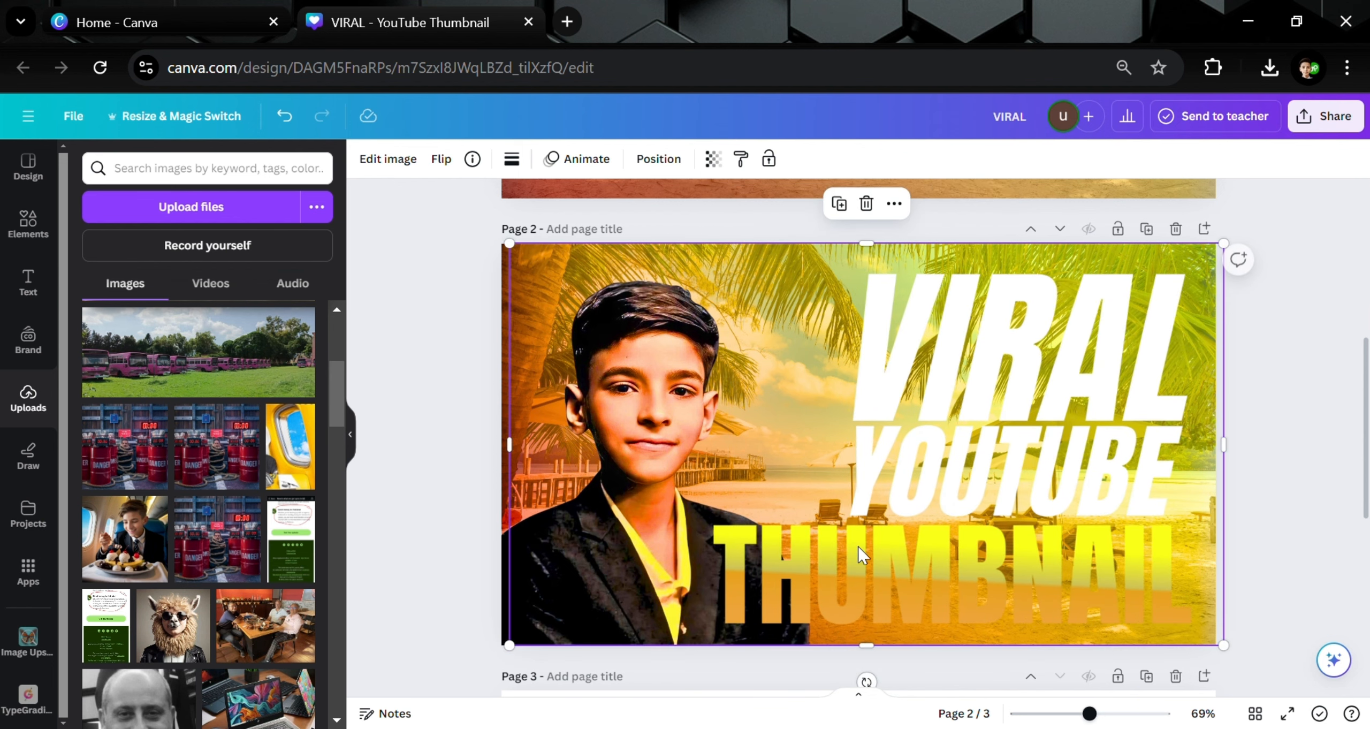
Step: Apply a black Glow shadow to the text image with blur amount 0, intensity 100 and an increased size
left_click(388, 159)
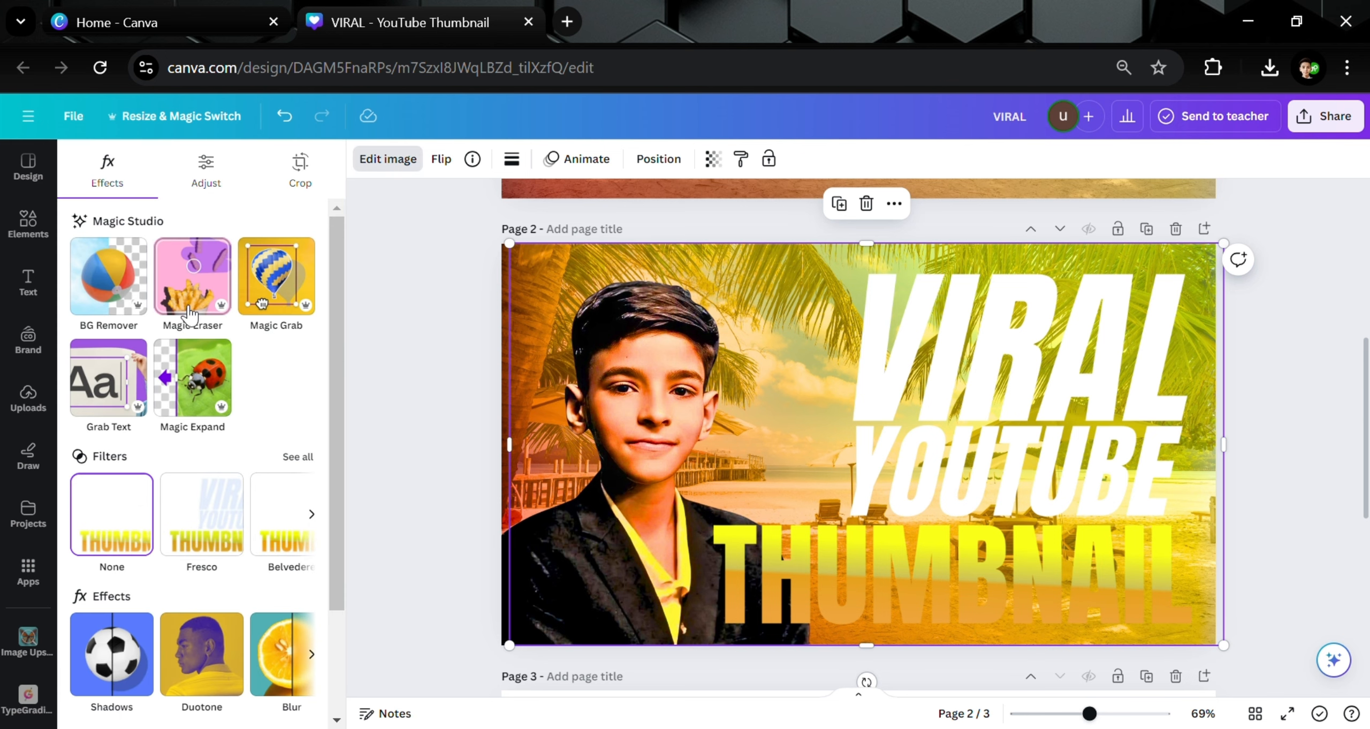
scroll(113, 535, "down", 3)
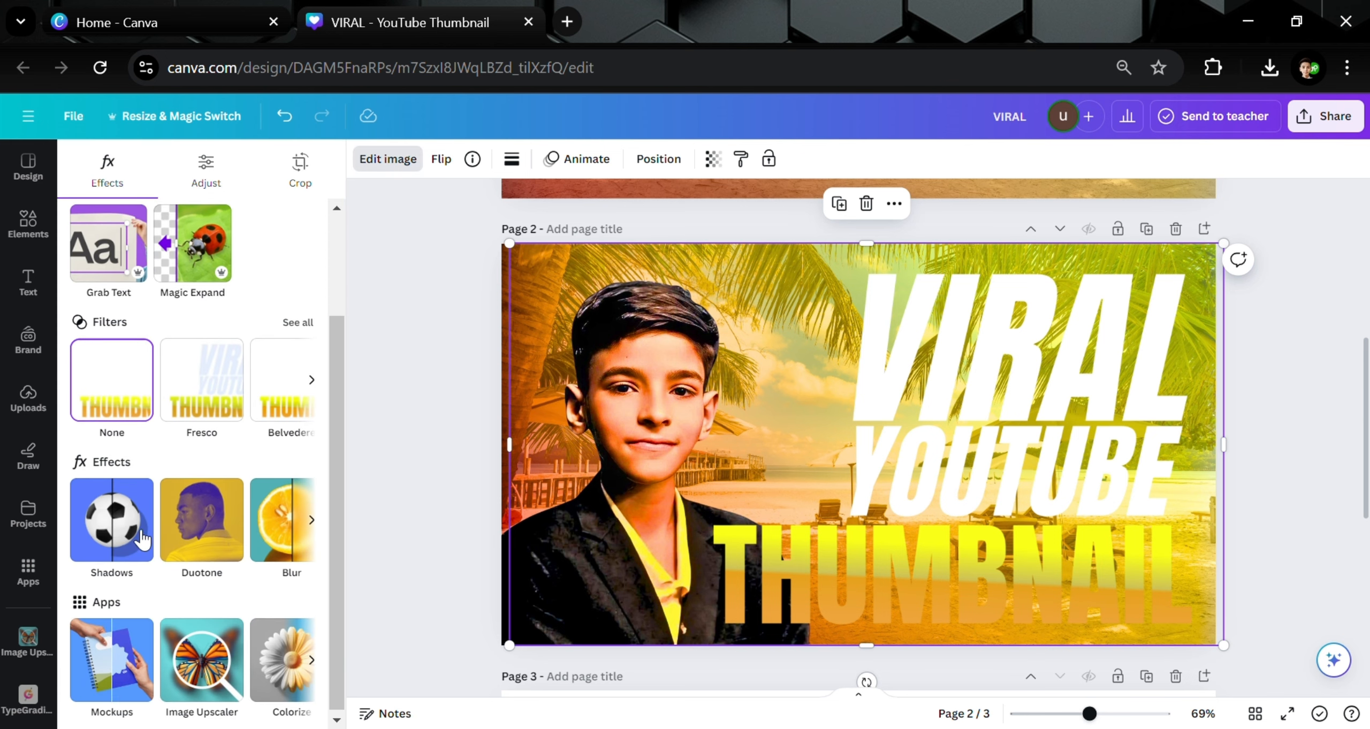
left_click(114, 543)
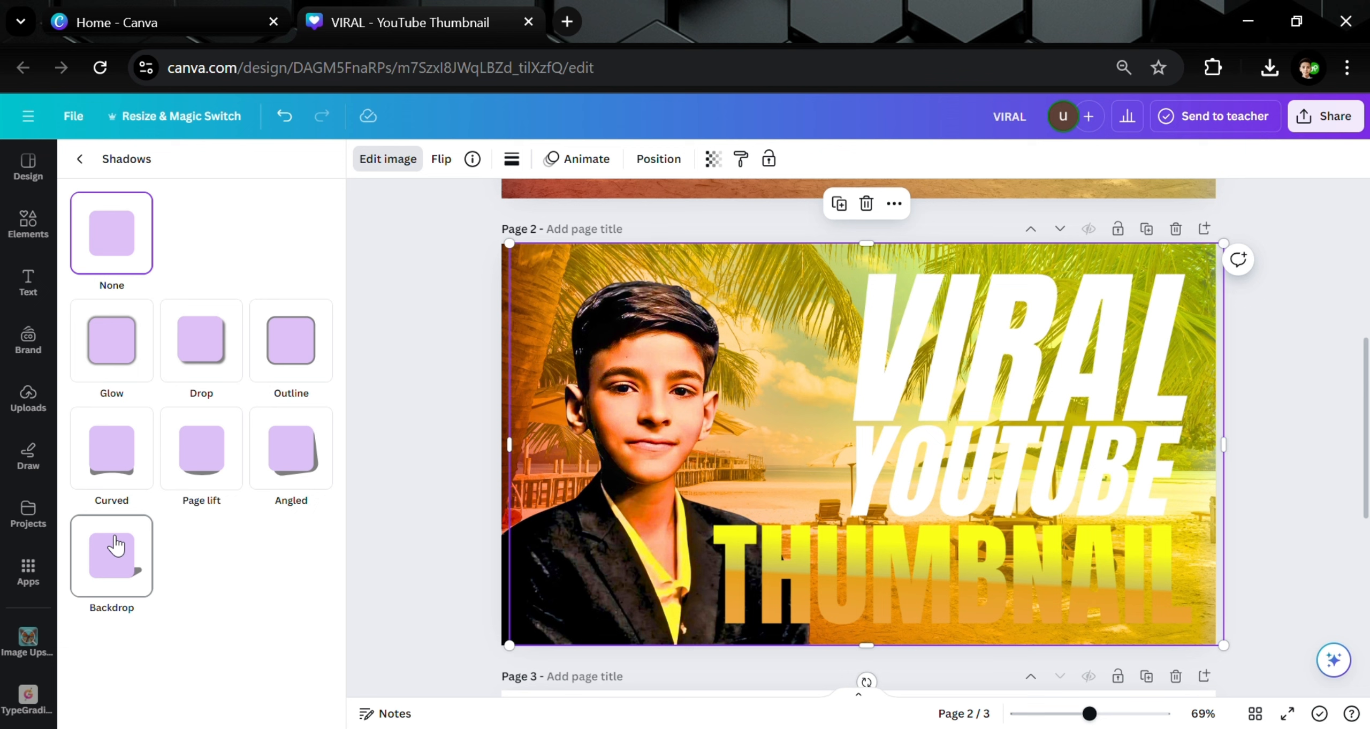
left_click(99, 338)
scroll(160, 551, "down", 2)
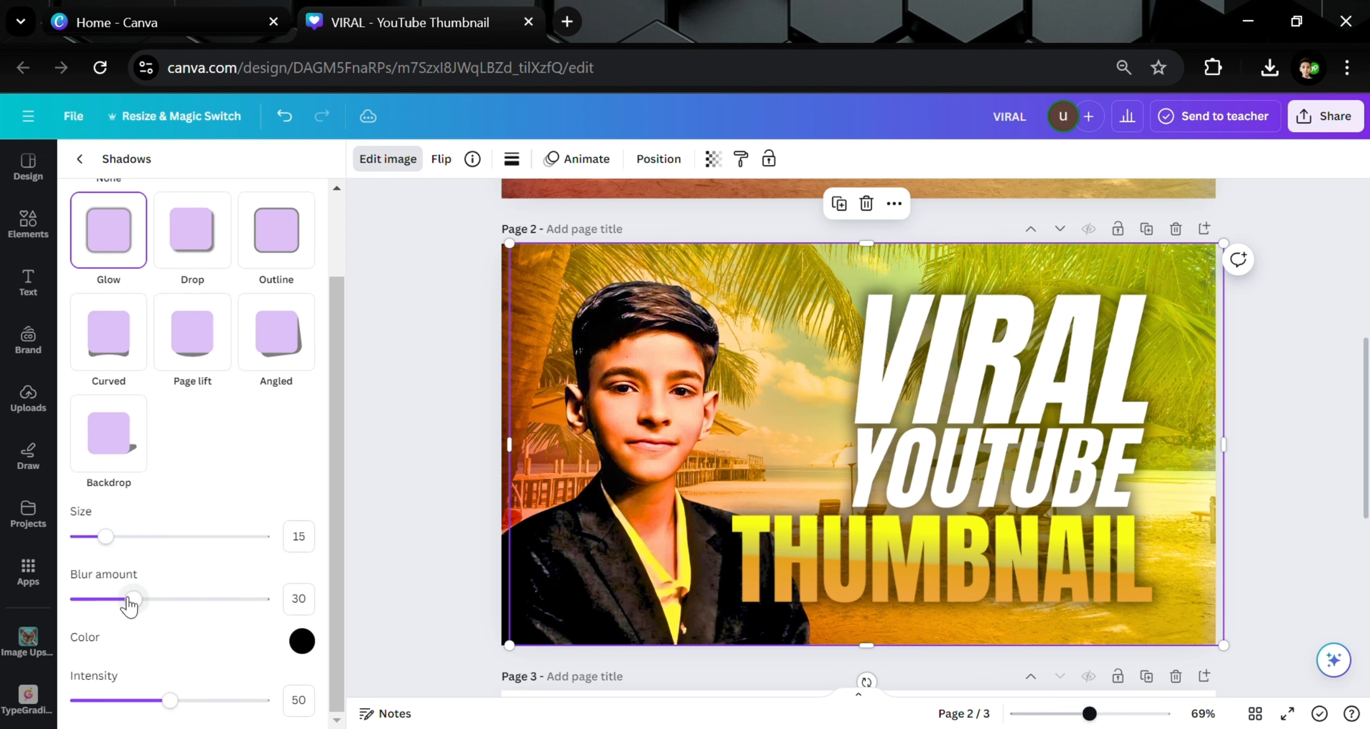
left_click_drag(128, 601, 8, 602)
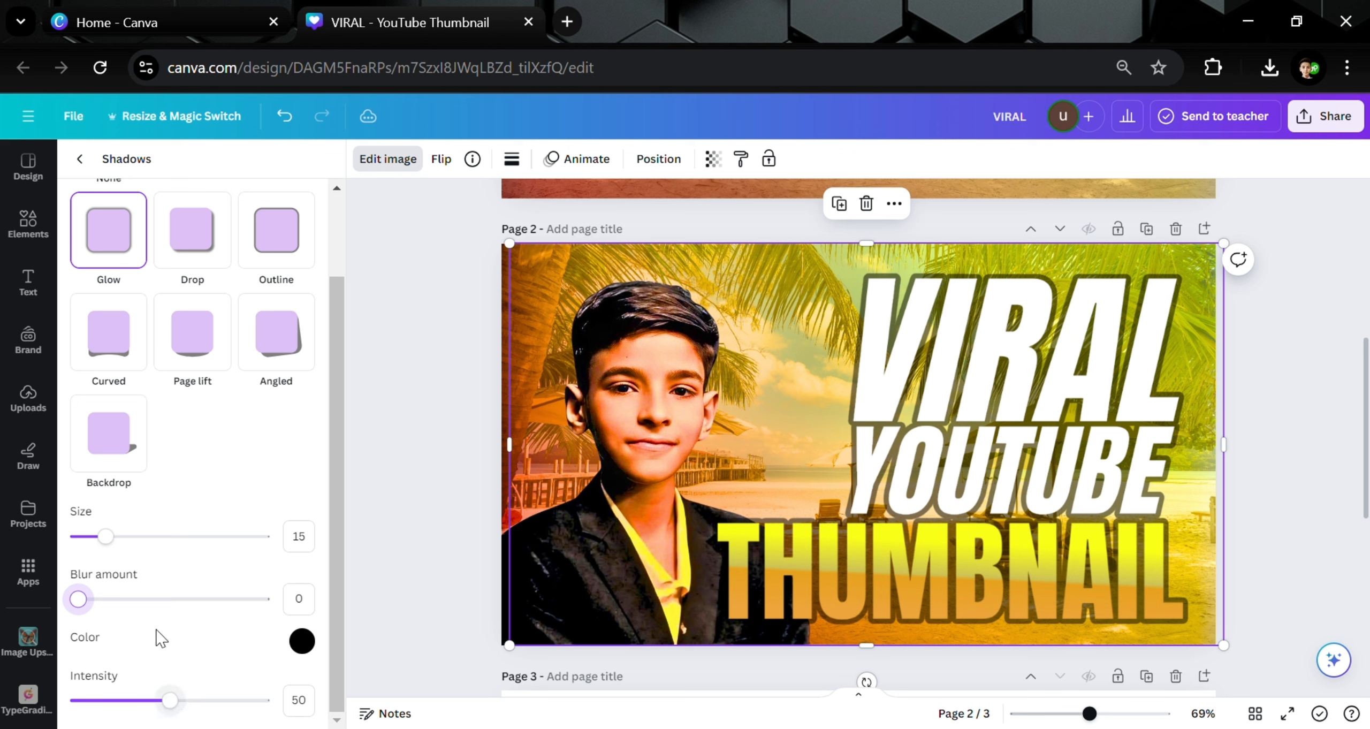
left_click_drag(171, 700, 261, 700)
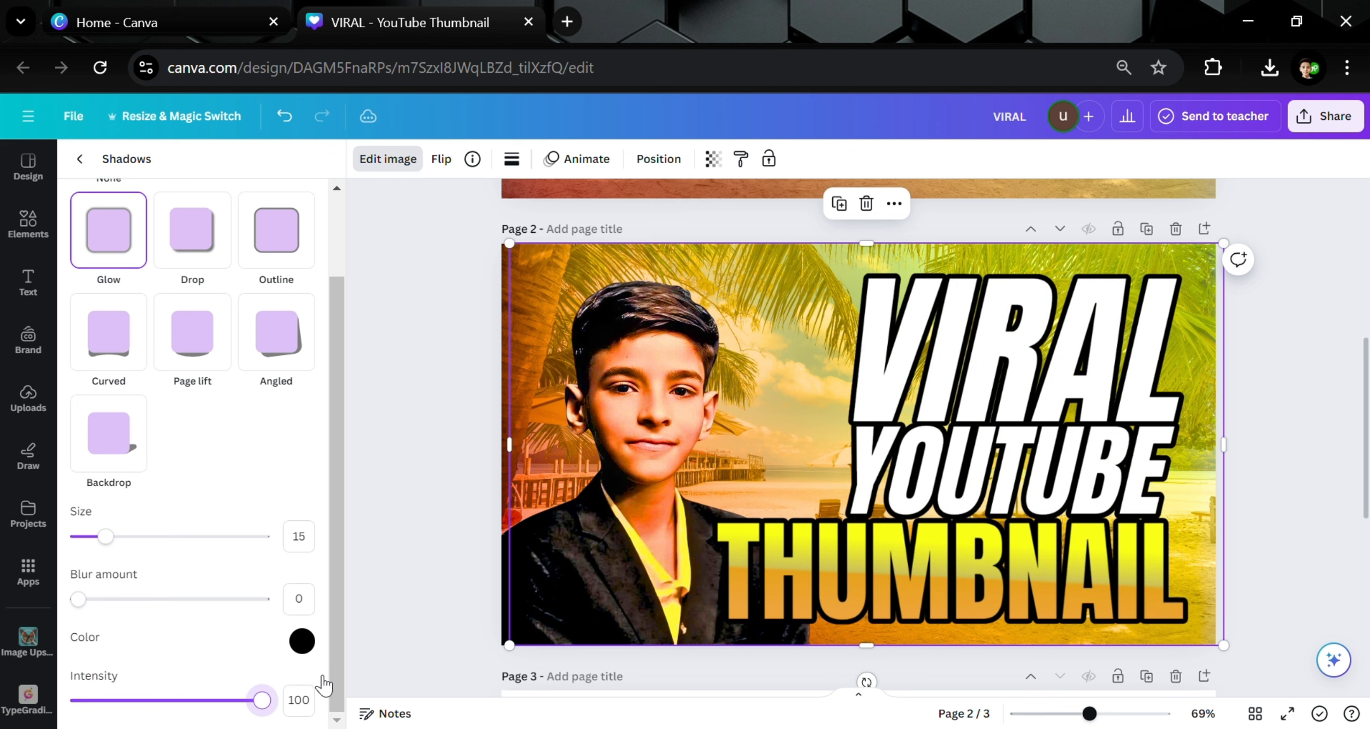
left_click_drag(120, 538, 156, 541)
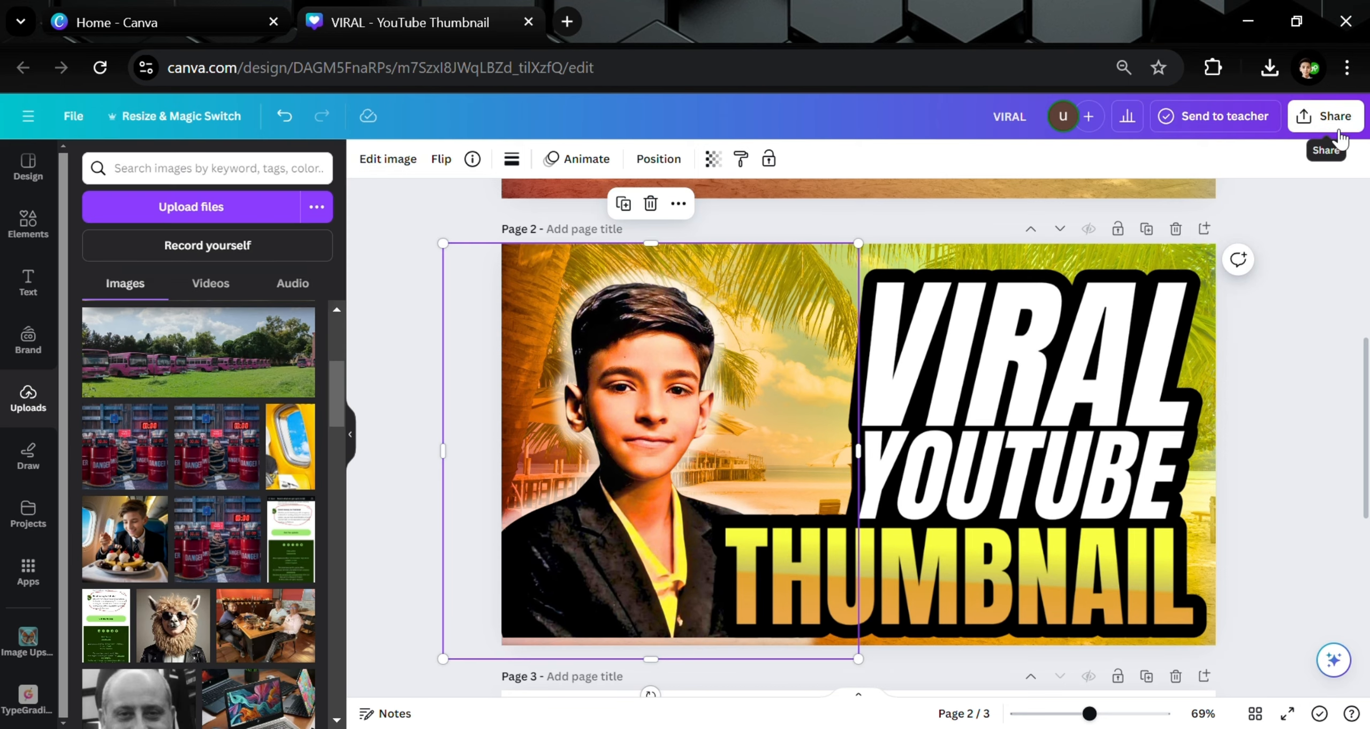
Step: Download only page 2 as a PNG with Transparent background kept on, and dismiss the download notice
left_click(1333, 126)
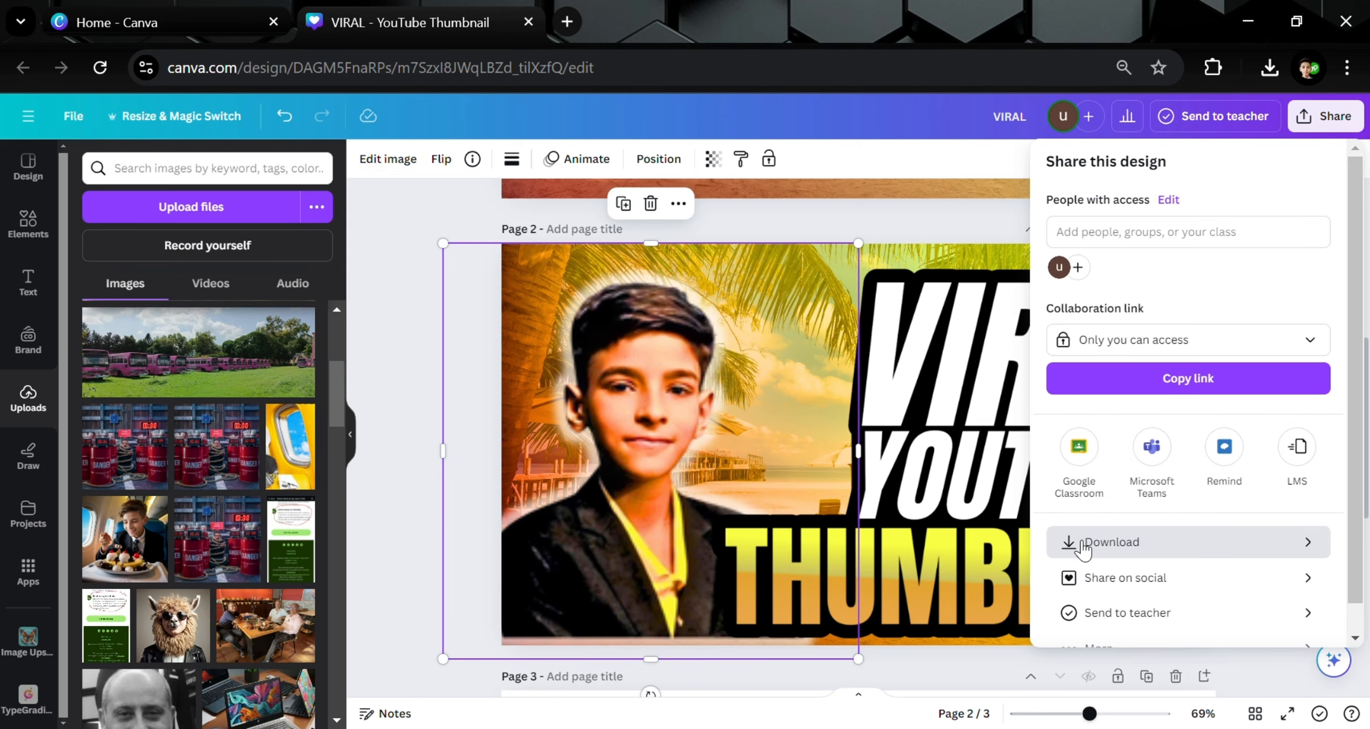
left_click(1070, 541)
left_click(1332, 423)
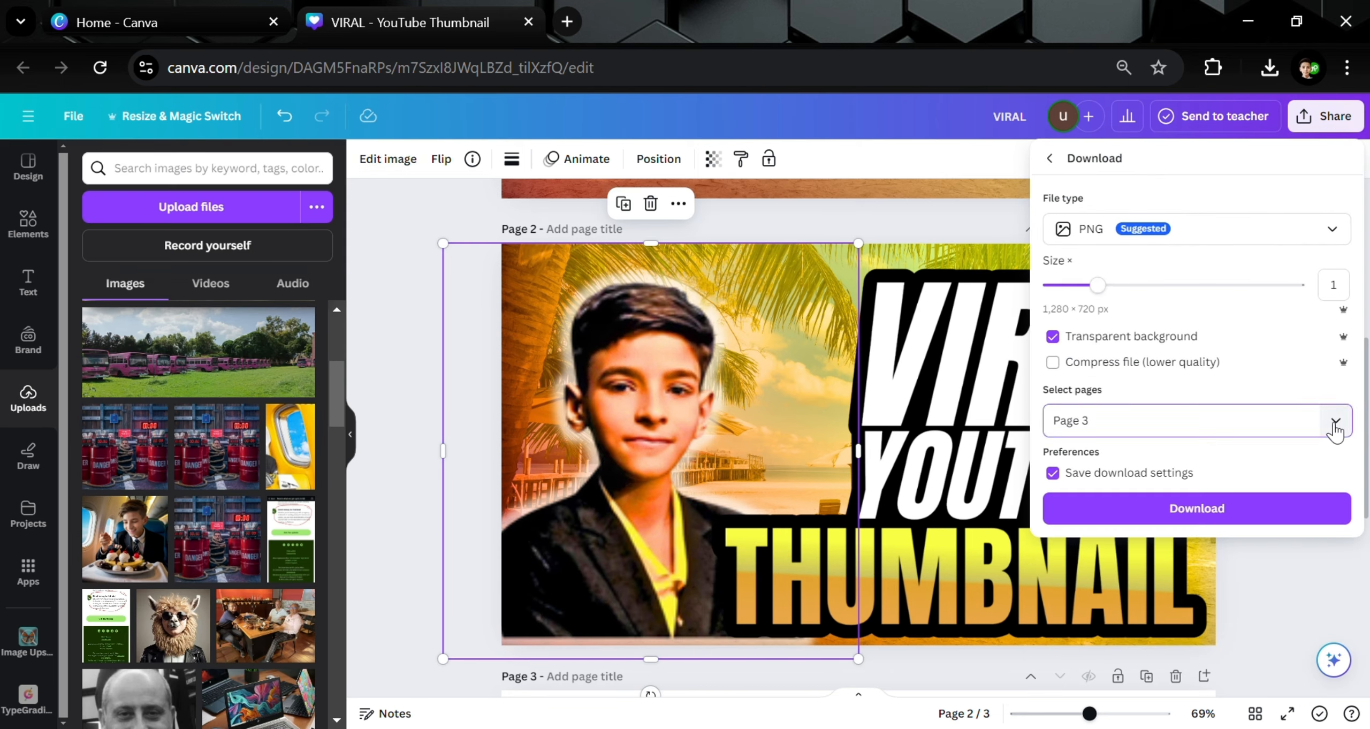
left_click(1115, 480)
left_click(1107, 474)
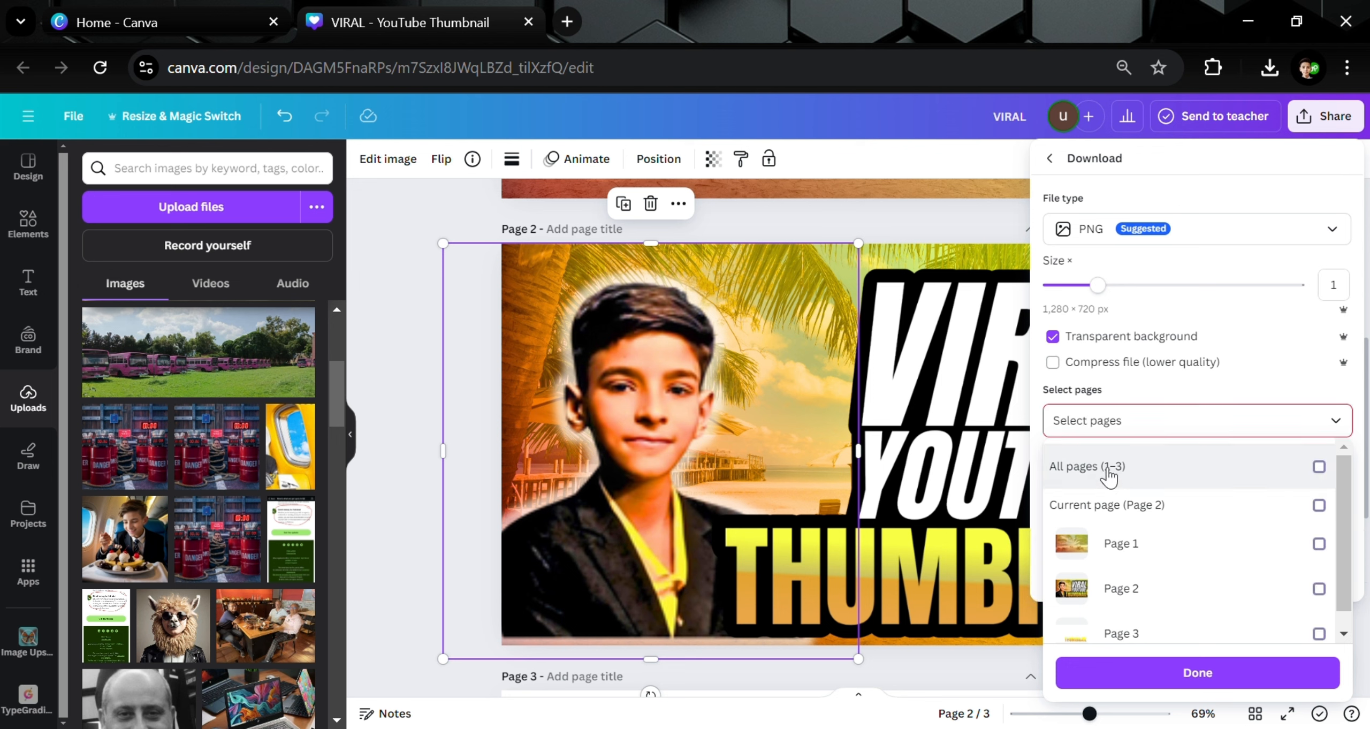
left_click(1116, 589)
left_click(1168, 674)
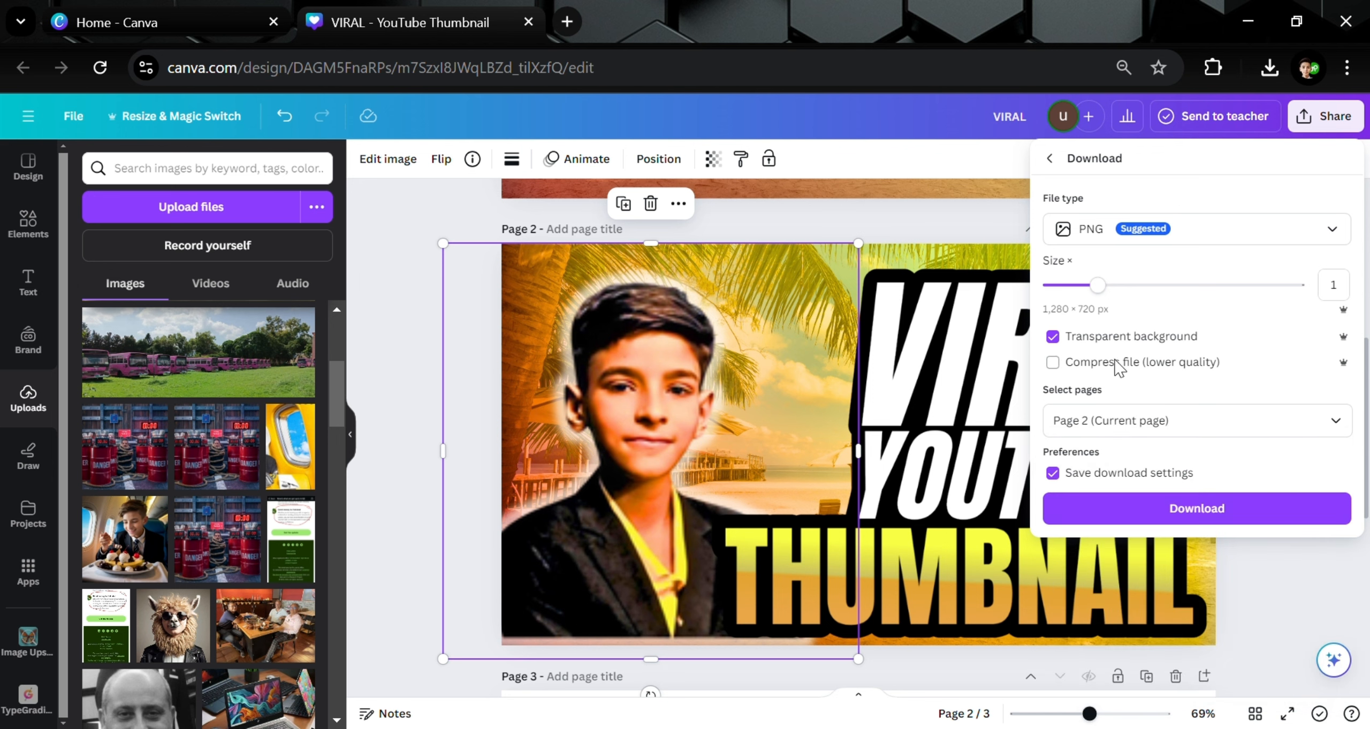
left_click(1071, 507)
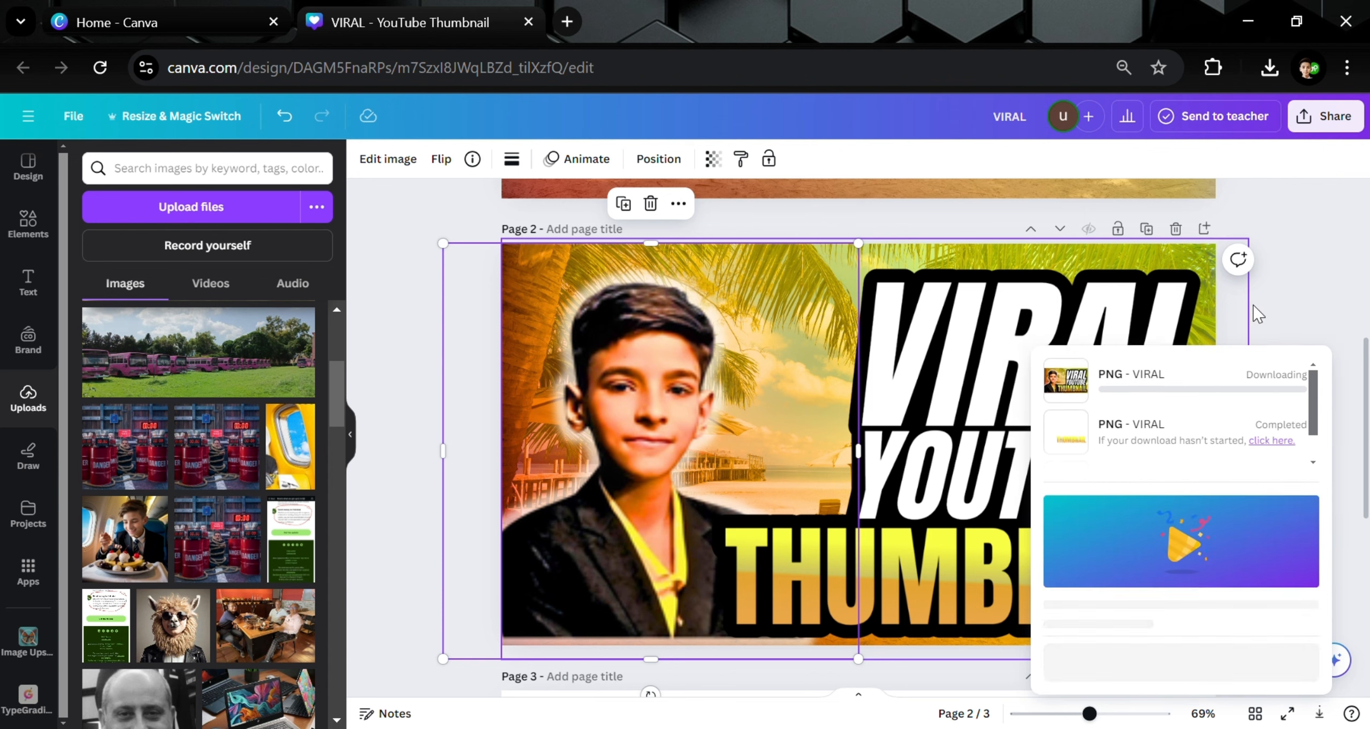
left_click(1332, 275)
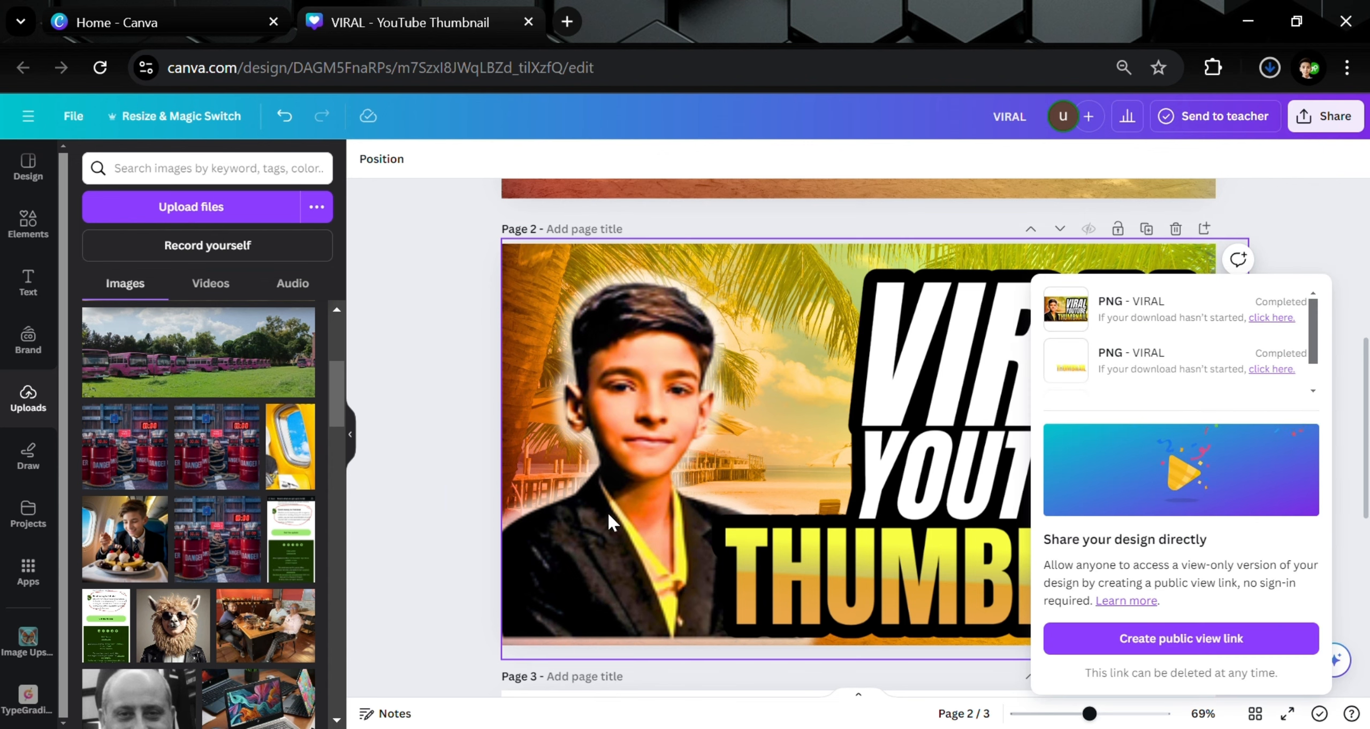
left_click(1302, 201)
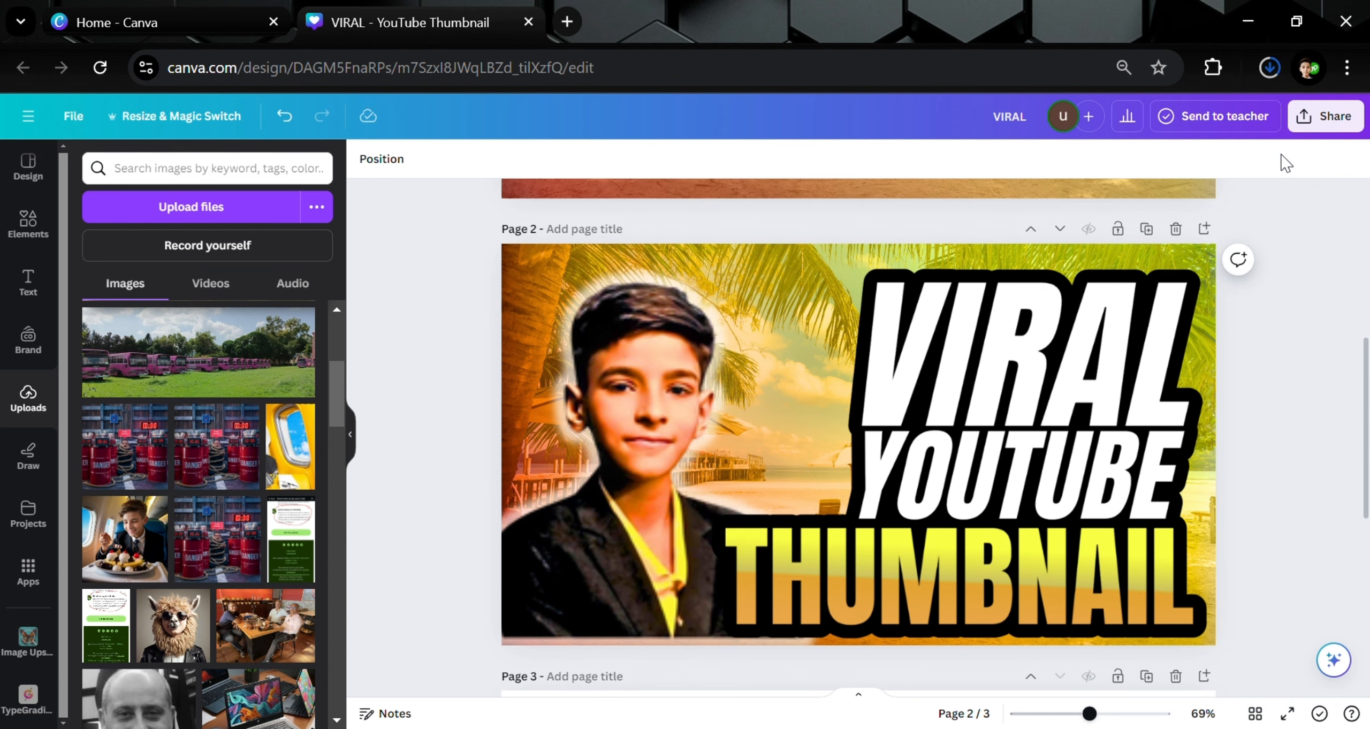